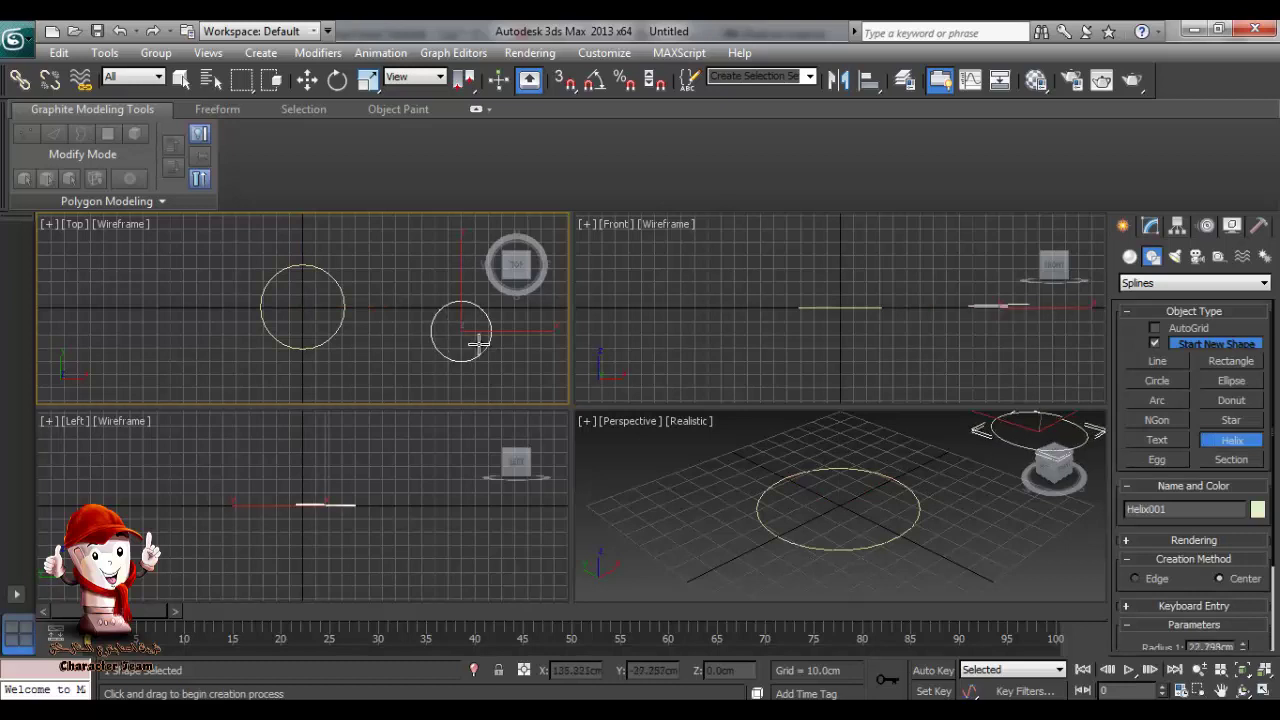
Draw a six-pointed star centred on the circle with radii about 77 cm and 64 cm, and scale it in plan to about 58%.
right_click(500, 336)
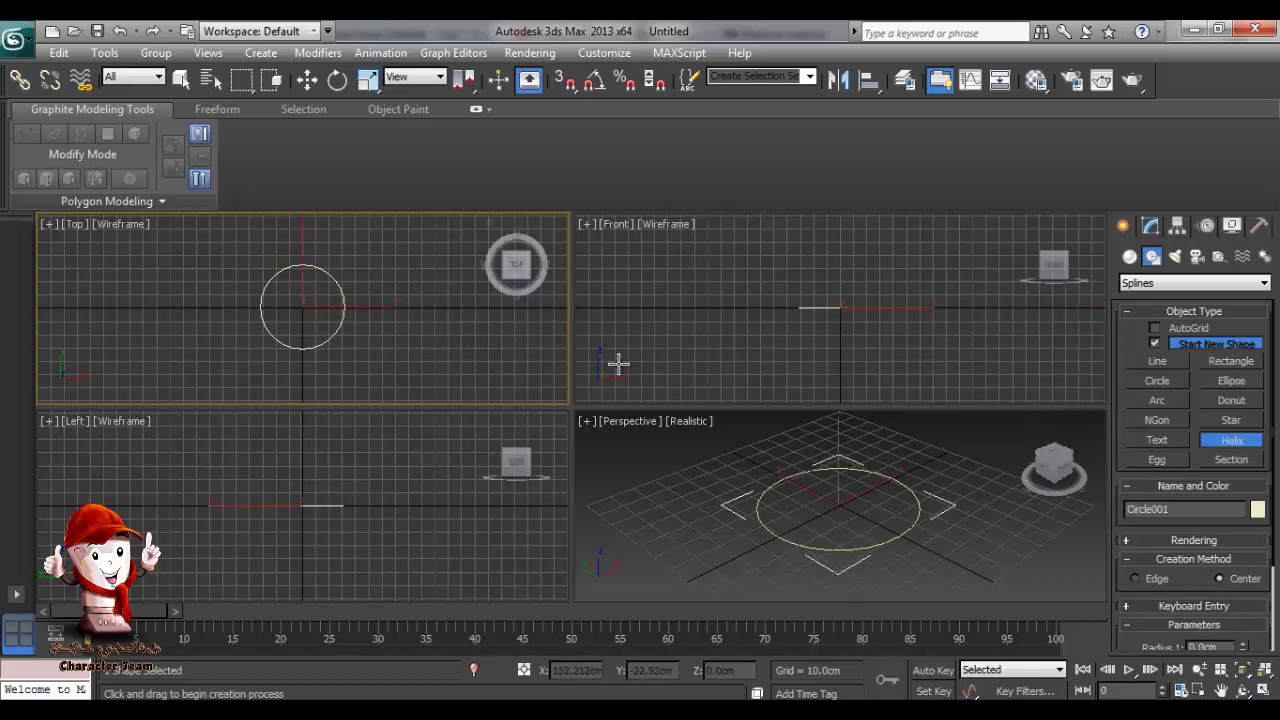
left_click(1231, 420)
left_click_drag(302, 306, 404, 317)
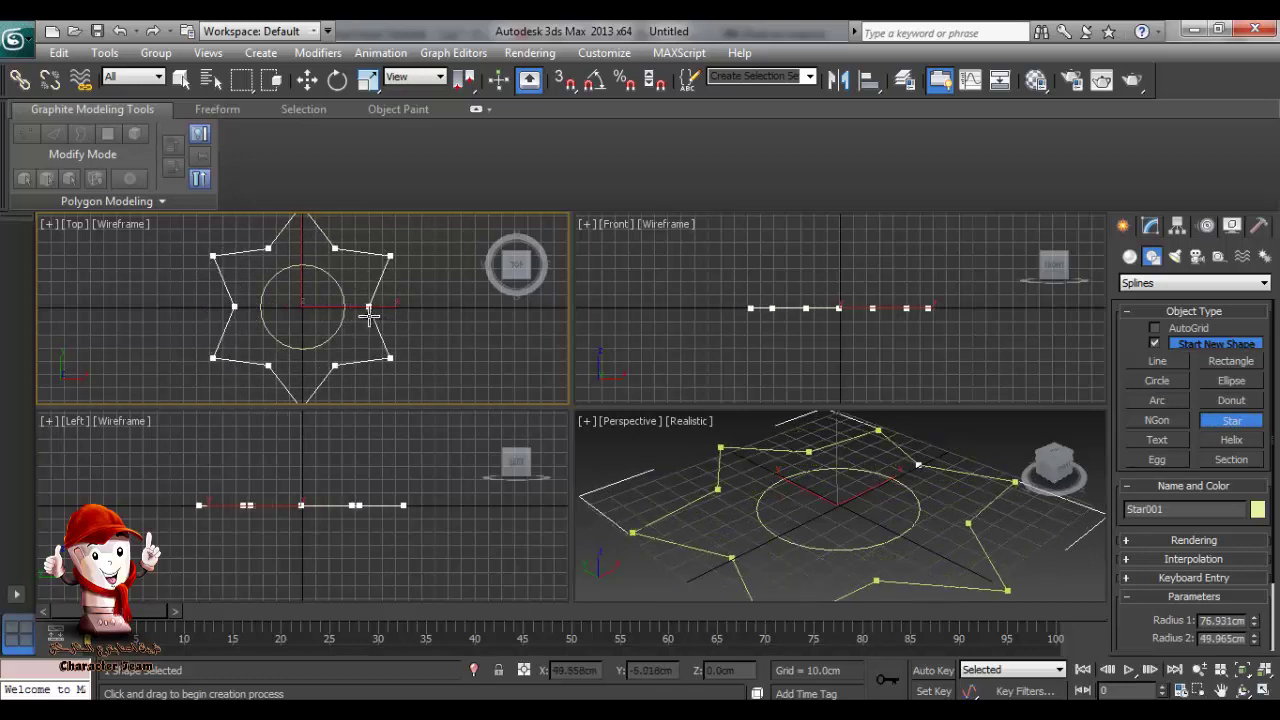
left_click(386, 319)
middle_click_drag(415, 350, 431, 367)
scroll(431, 342, "down", 2)
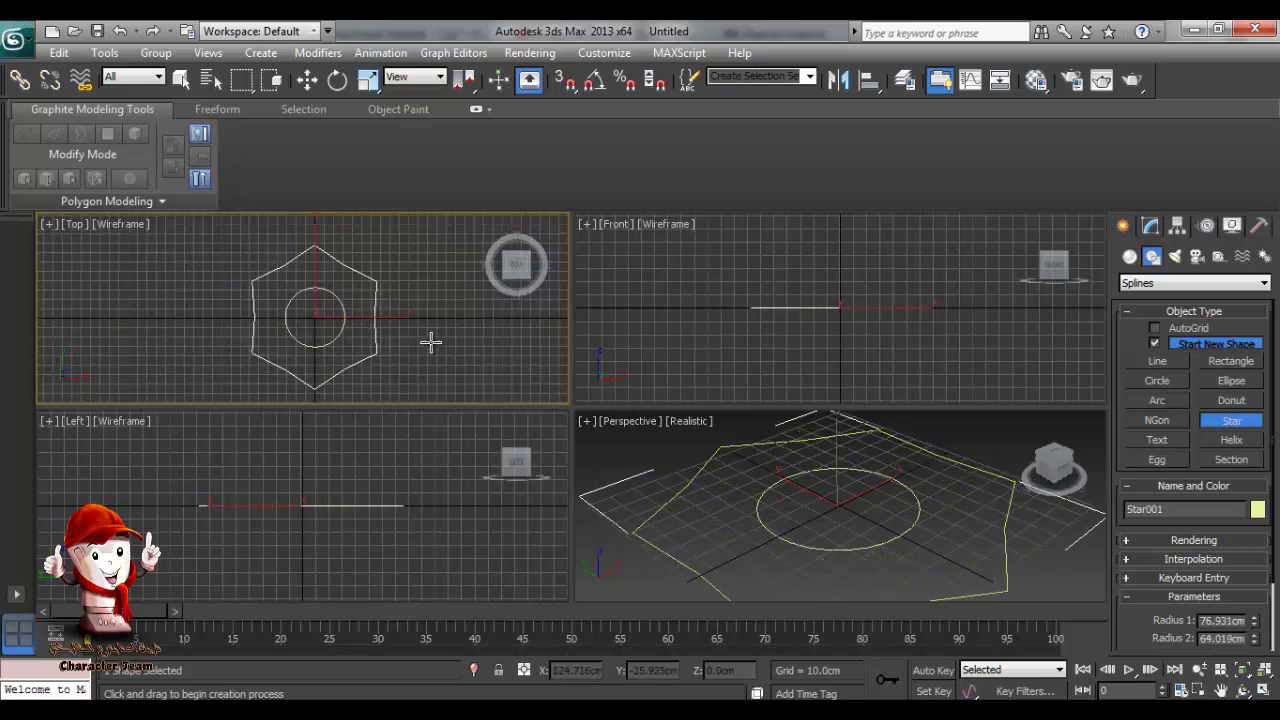
scroll(430, 343, "down", 1)
left_click(368, 80)
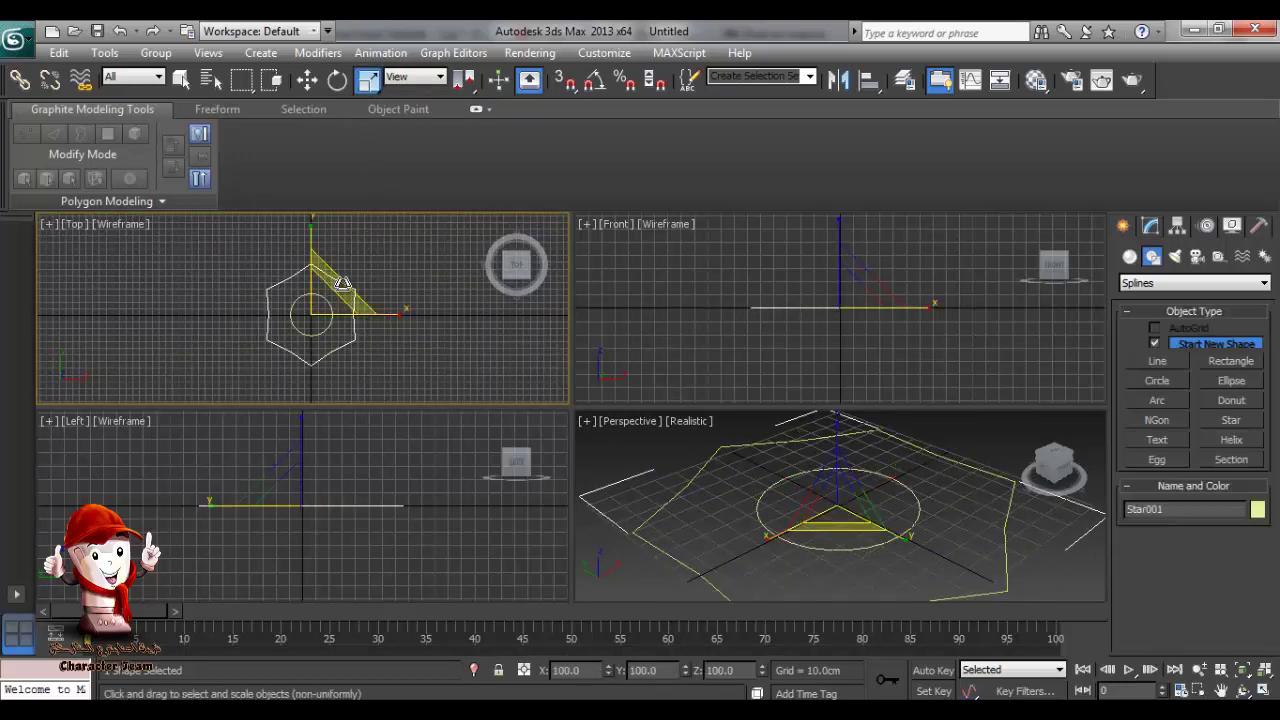
left_click_drag(343, 283, 278, 321)
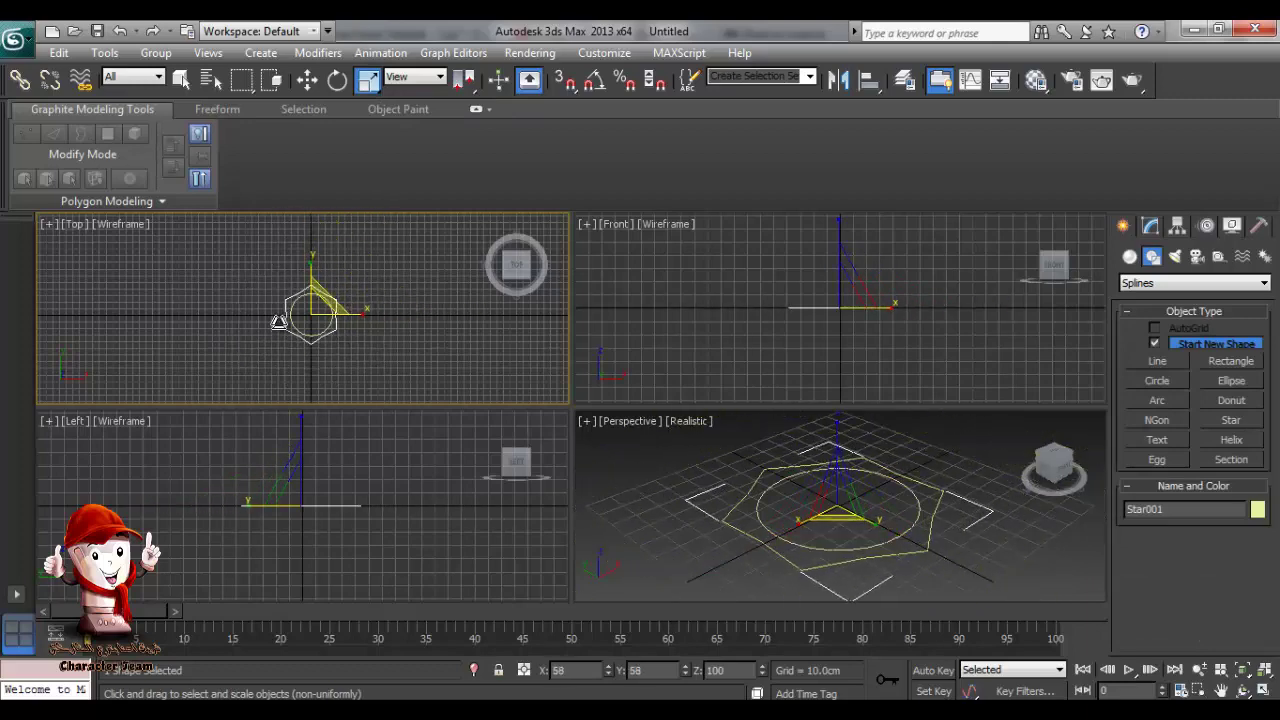
Increase the star's number of points to 9.
left_click(1149, 228)
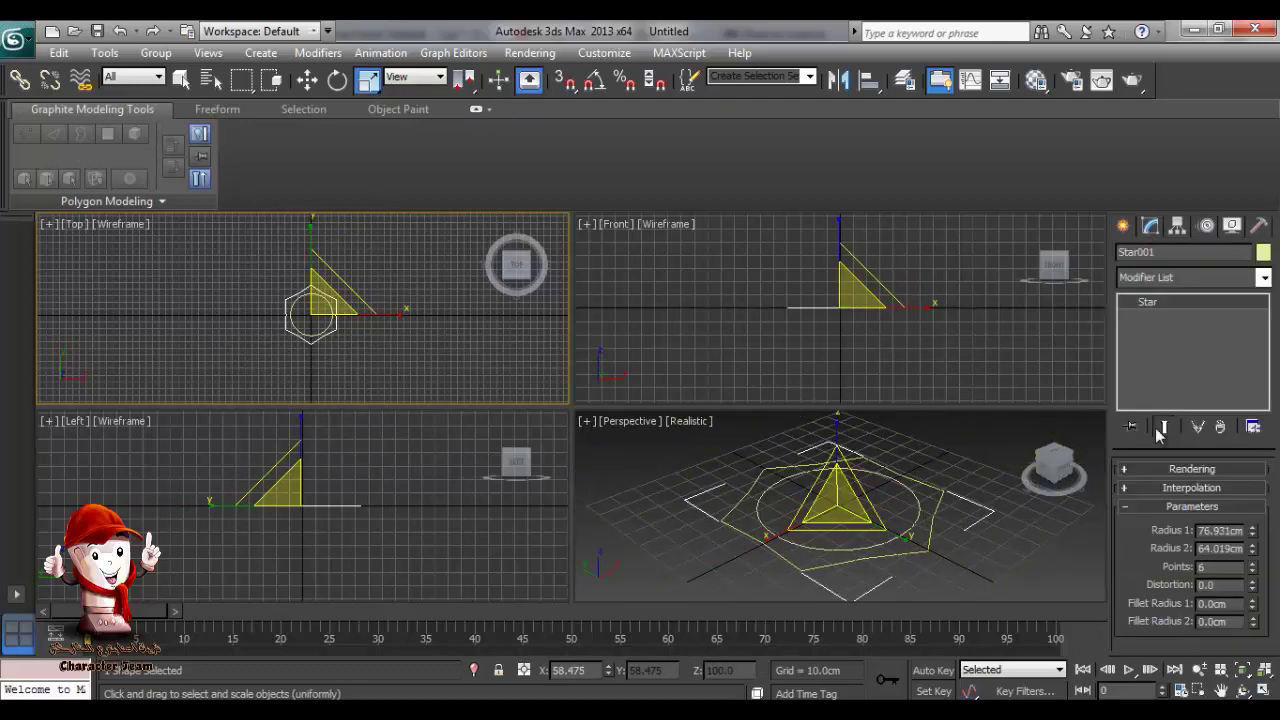
middle_click_drag(403, 332, 440, 326)
scroll(441, 332, "up", 3)
middle_click_drag(456, 380, 430, 386)
left_click(1252, 564)
left_click(1253, 564)
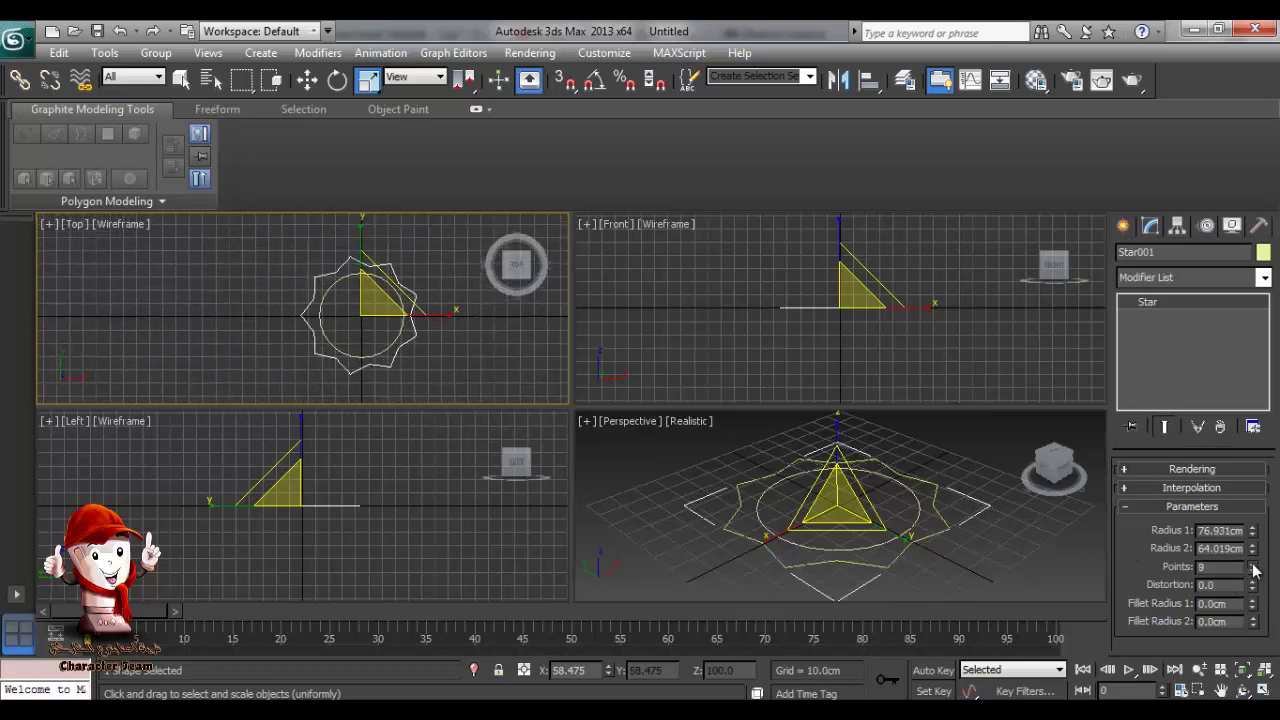
left_click(1253, 564)
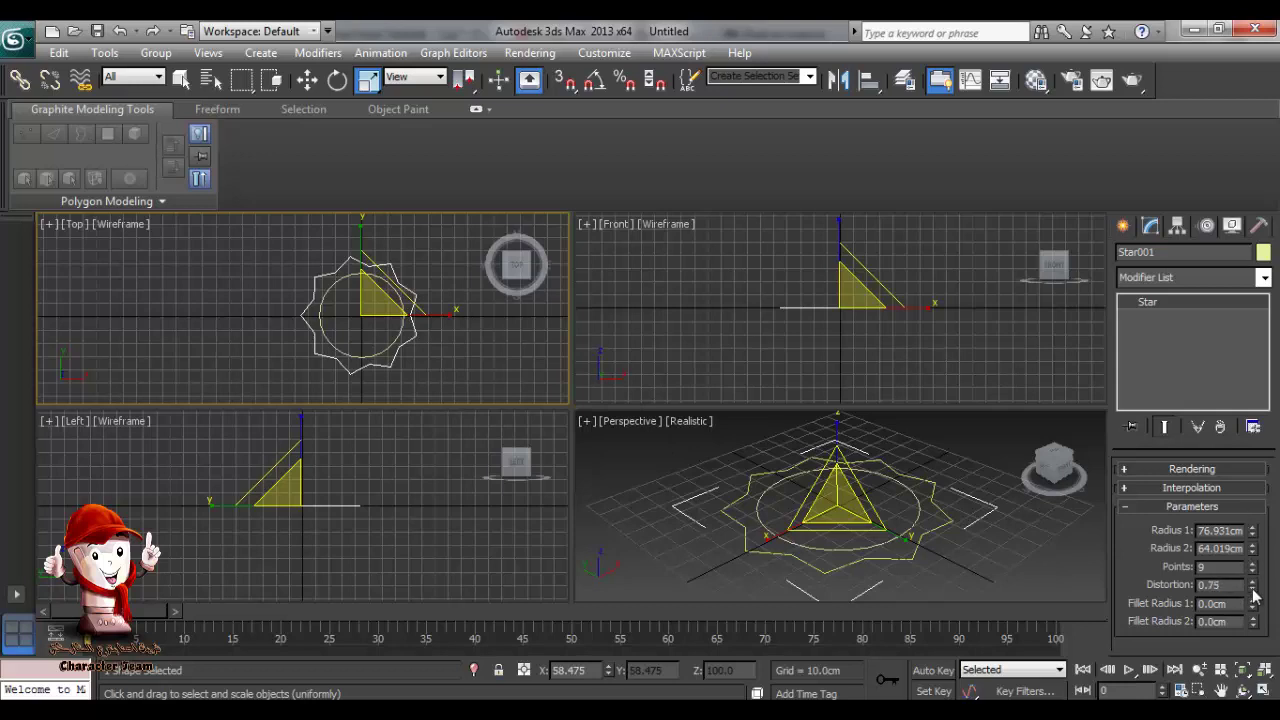
Return the star's distortion to 0 and set Fillet Radius 1 to 21.25 cm to round the tips.
left_click_drag(1224, 26, 1190, 337)
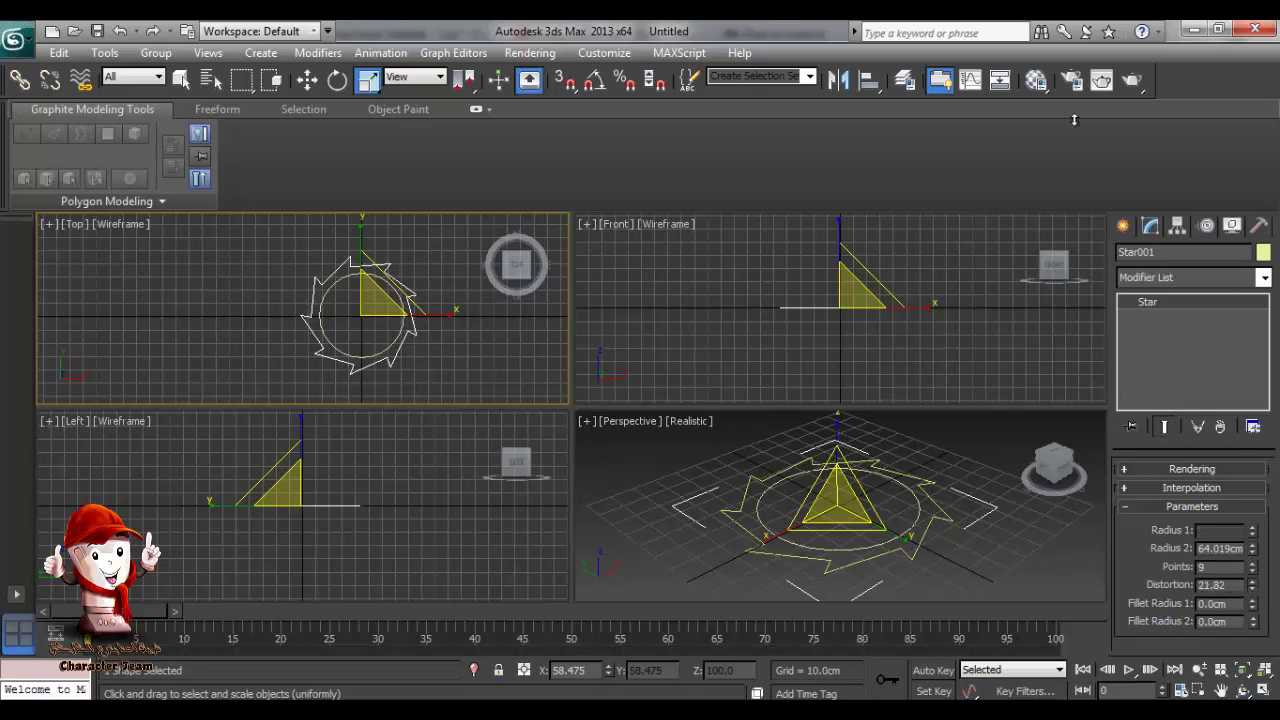
left_click_drag(1264, 191, 1236, 81)
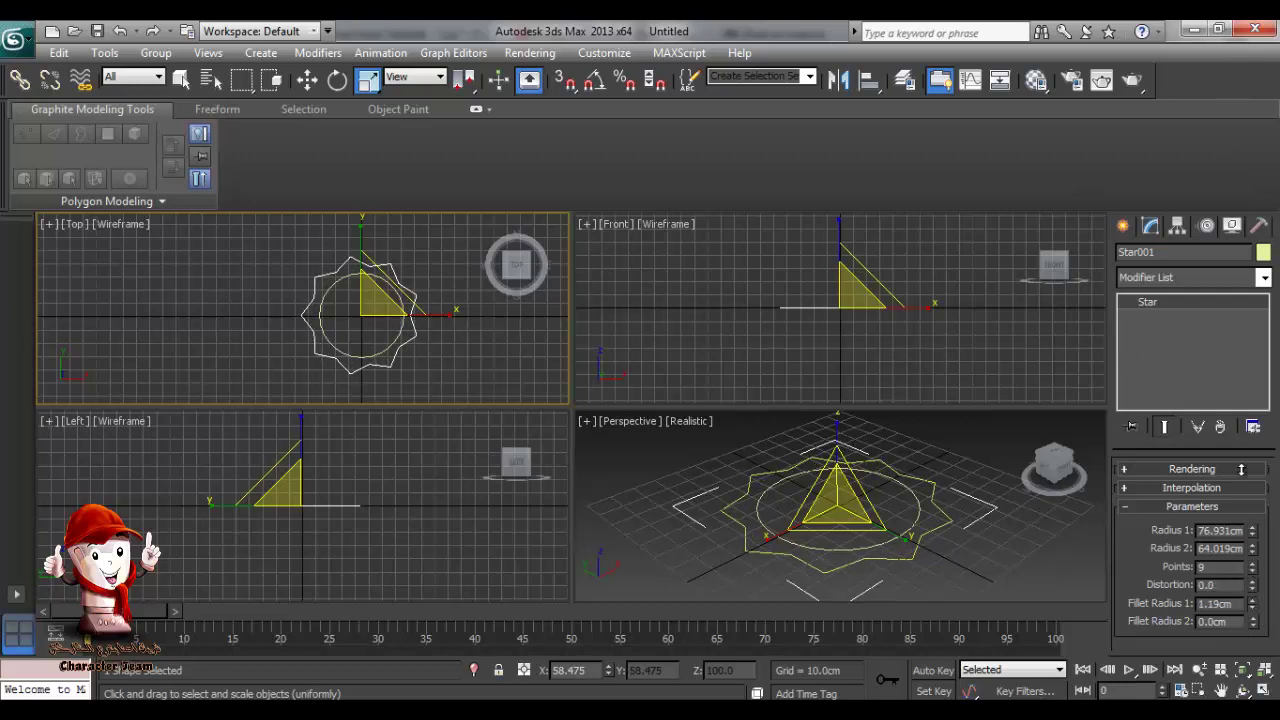
left_click_drag(1203, 346, 1084, 574)
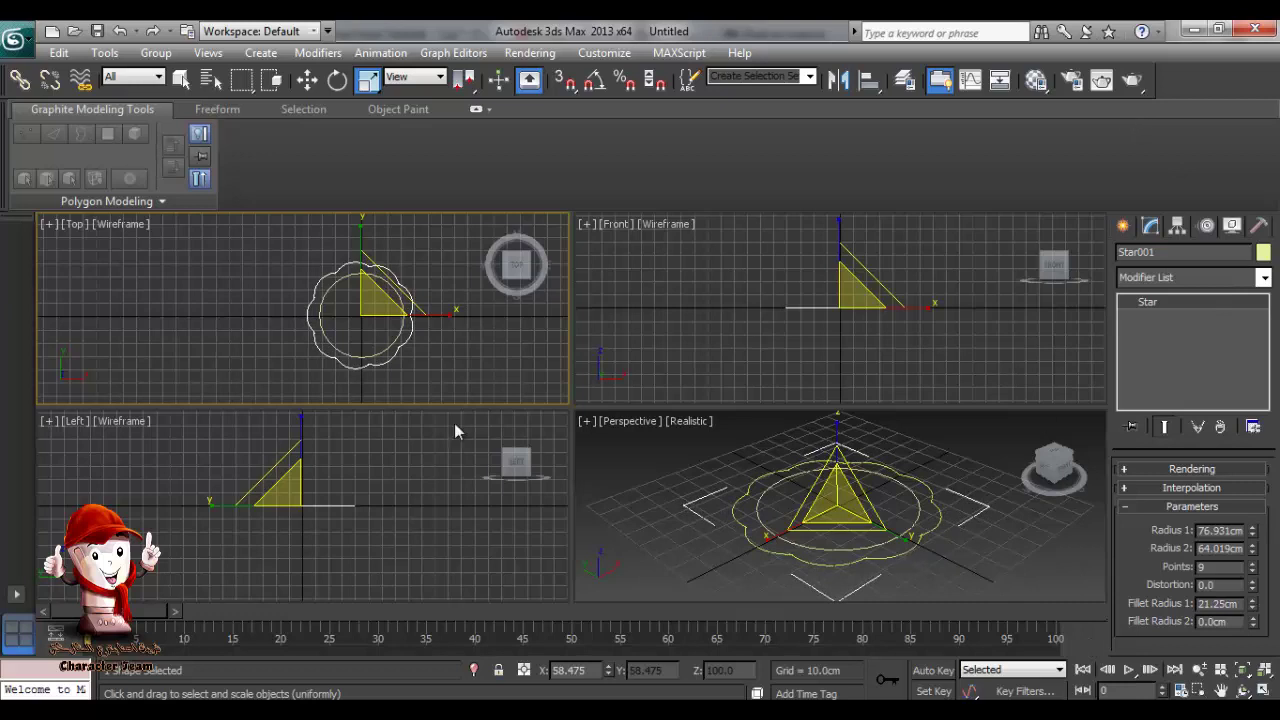
scroll(430, 320, "up", 6)
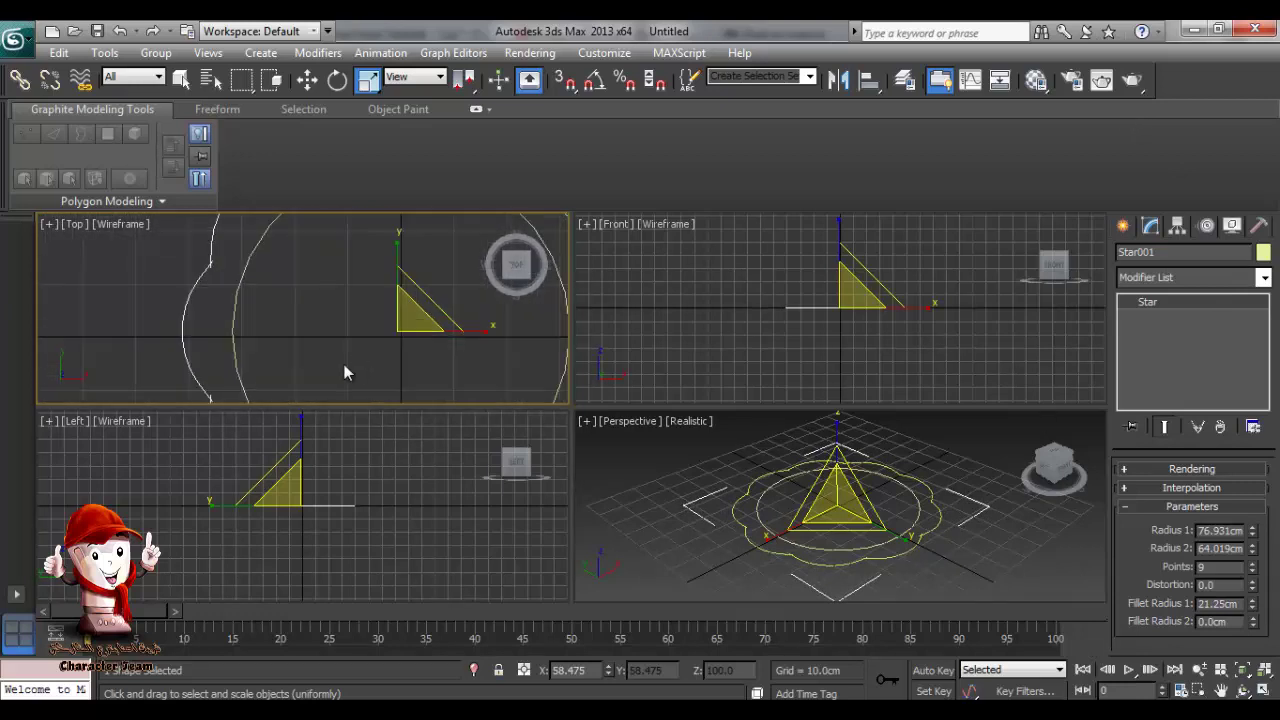
scroll(344, 368, "up", 5)
scroll(365, 340, "down", 8)
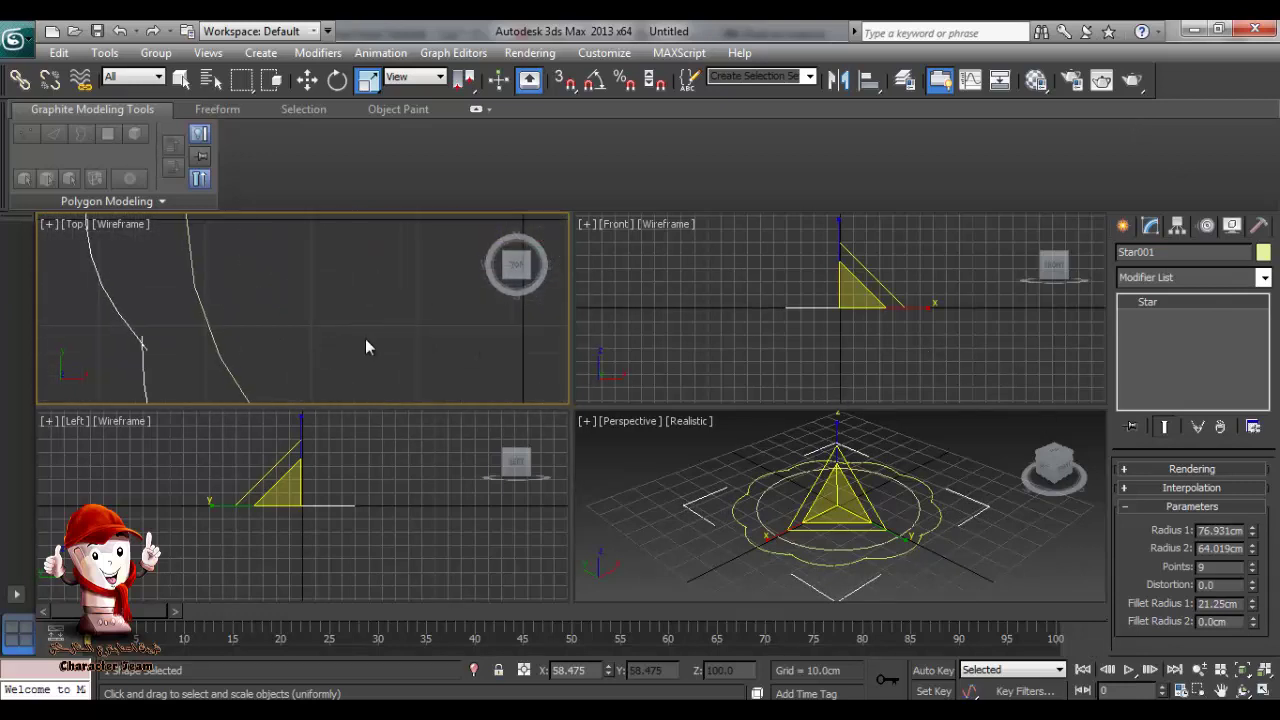
Convert the filleted star to an editable spline.
right_click(323, 300)
right_click(323, 296)
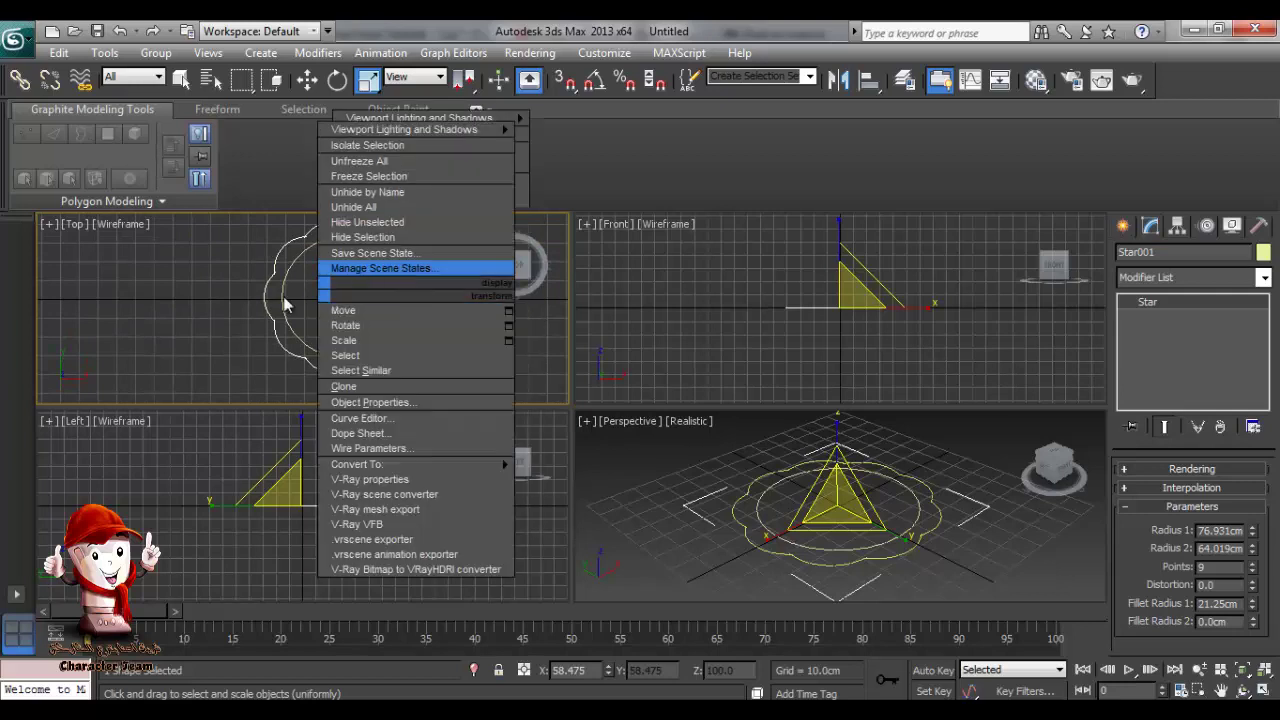
left_click(260, 299)
right_click(319, 313)
mouse_move(360, 489)
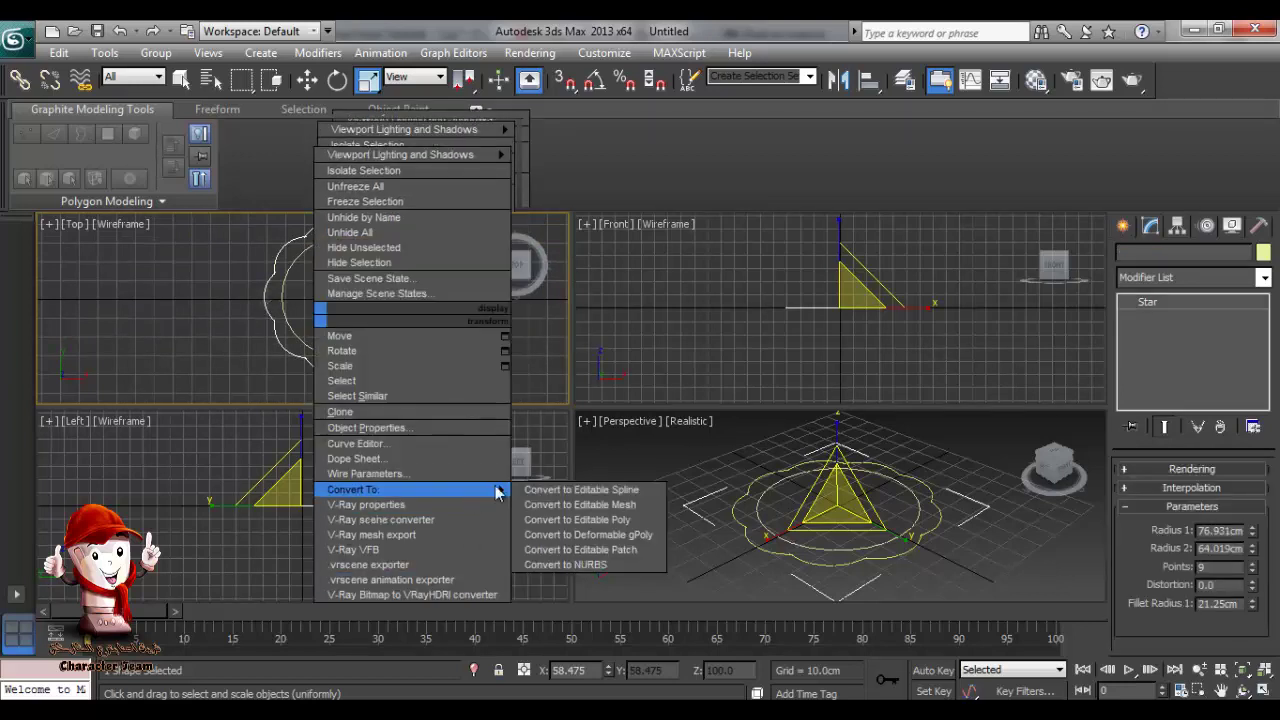
left_click(565, 489)
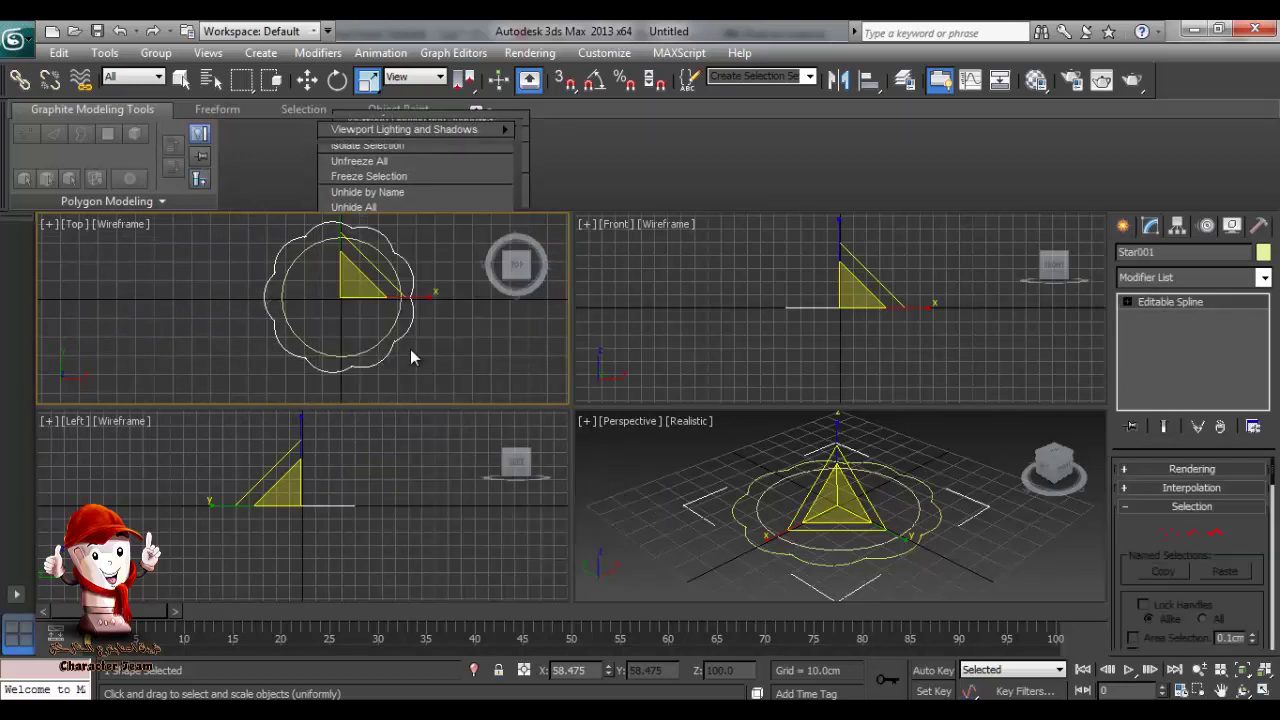
Try to weld the vertices at one of the spline's lower notches at vertex level.
left_click(1166, 538)
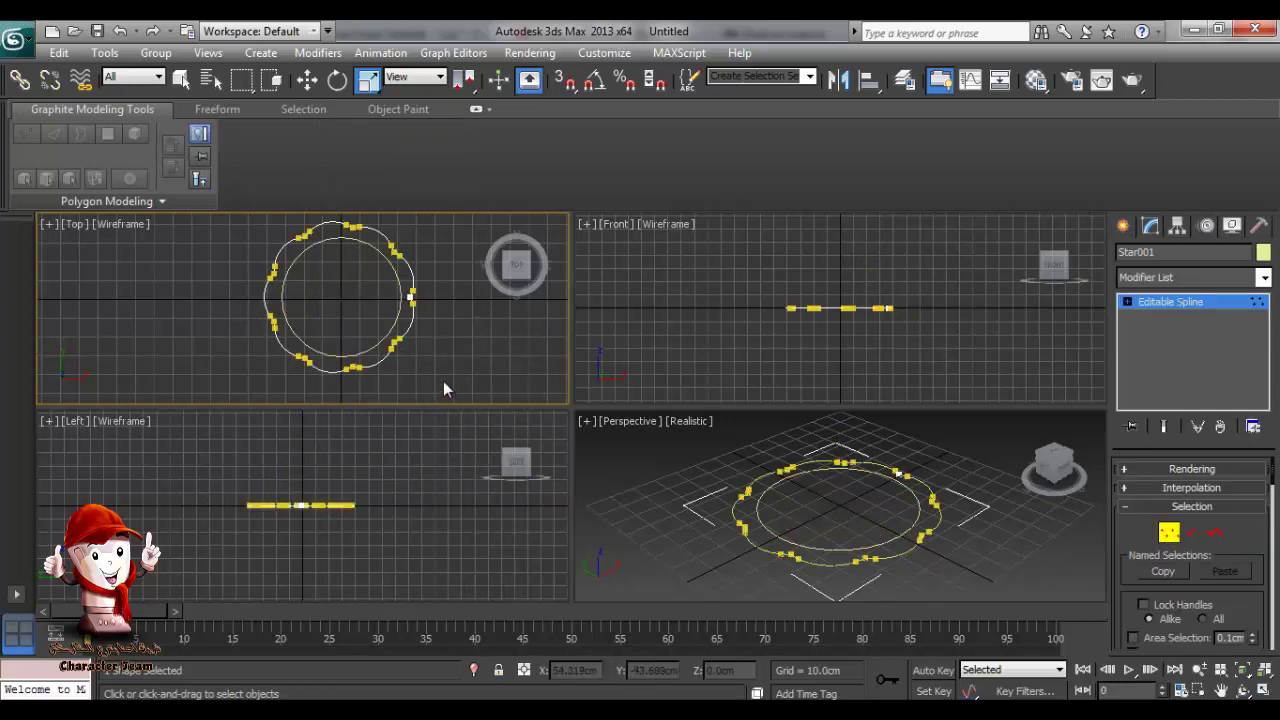
scroll(390, 390, "up", 4)
middle_click_drag(382, 400, 166, 203)
scroll(376, 288, "up", 5)
scroll(350, 375, "up", 5)
middle_click_drag(355, 379, 211, 401)
left_click_drag(354, 317, 312, 356)
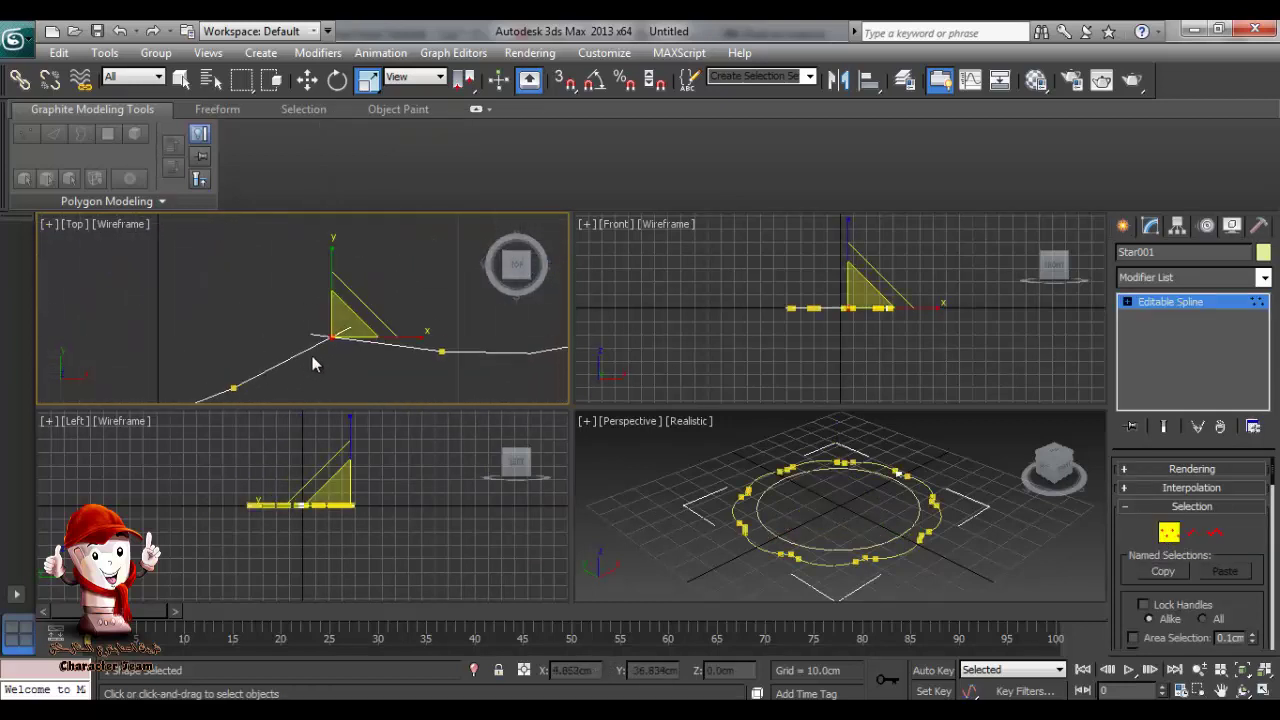
right_click(313, 335)
left_click(262, 476)
left_click(334, 361)
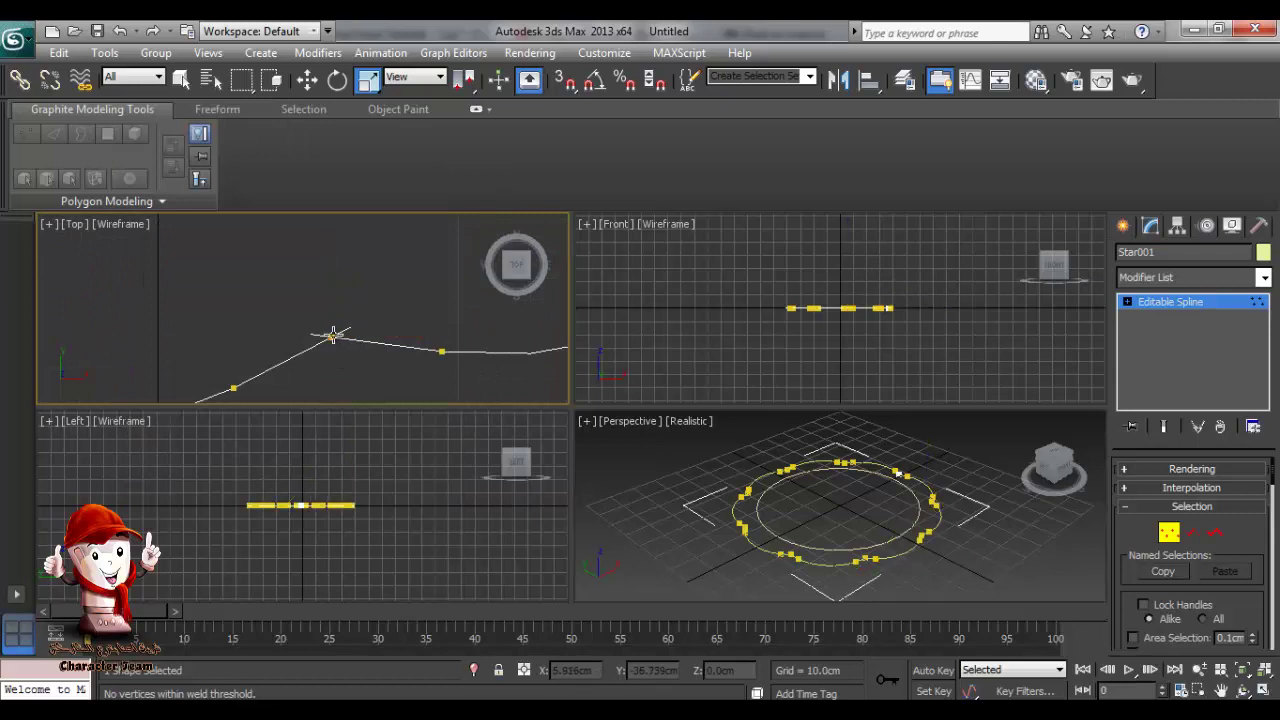
Try moving the notch vertex about 2.4 cm down along Z in the perspective view, and undo the move.
middle_click_drag(356, 358, 254, 298, "alt")
scroll(797, 479, "up", 5)
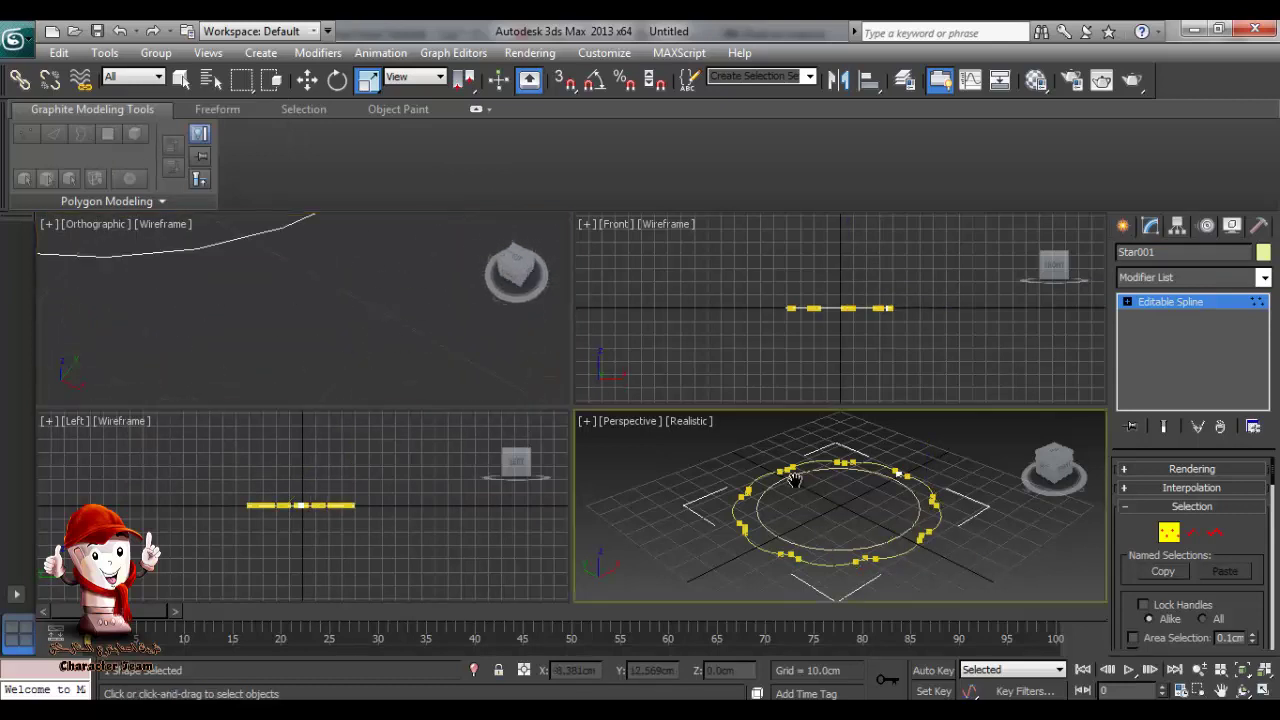
middle_click_drag(797, 479, 792, 483)
scroll(682, 441, "down", 5)
middle_click_drag(690, 442, 820, 494)
scroll(818, 492, "up", 5)
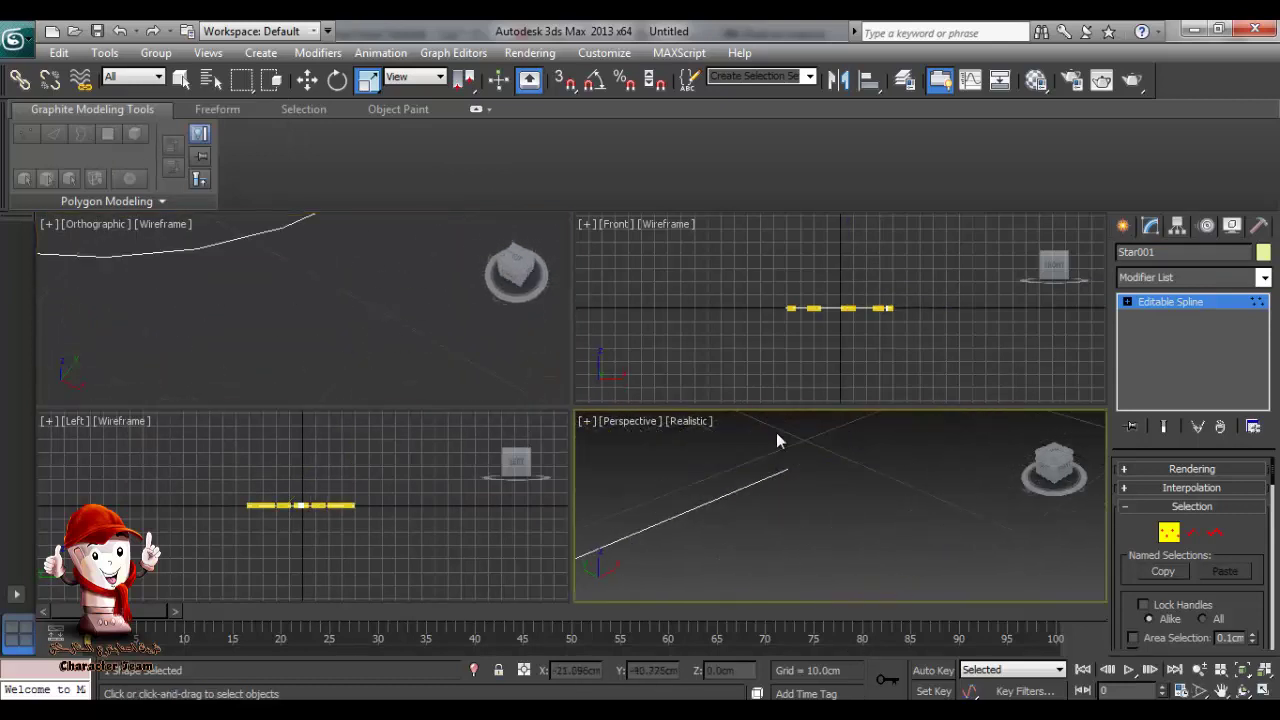
middle_click_drag(777, 440, 812, 490)
left_click(804, 513)
key("w")
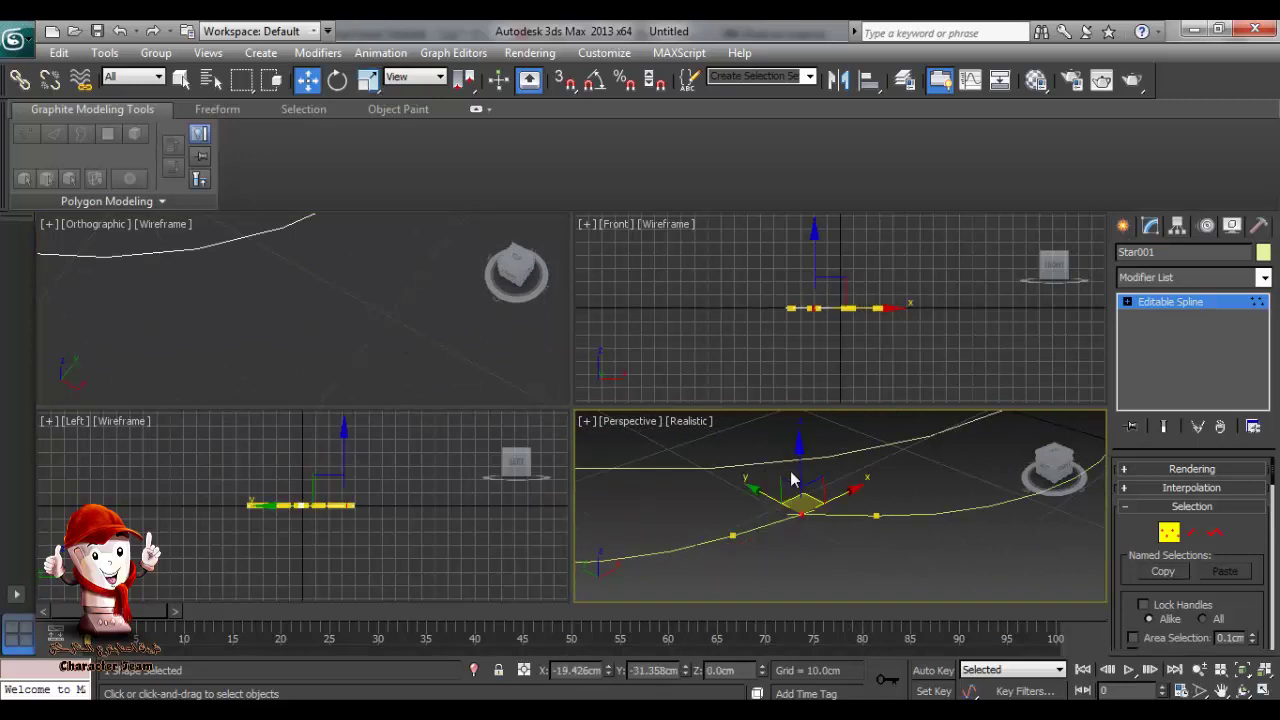
left_click_drag(789, 505, 789, 519)
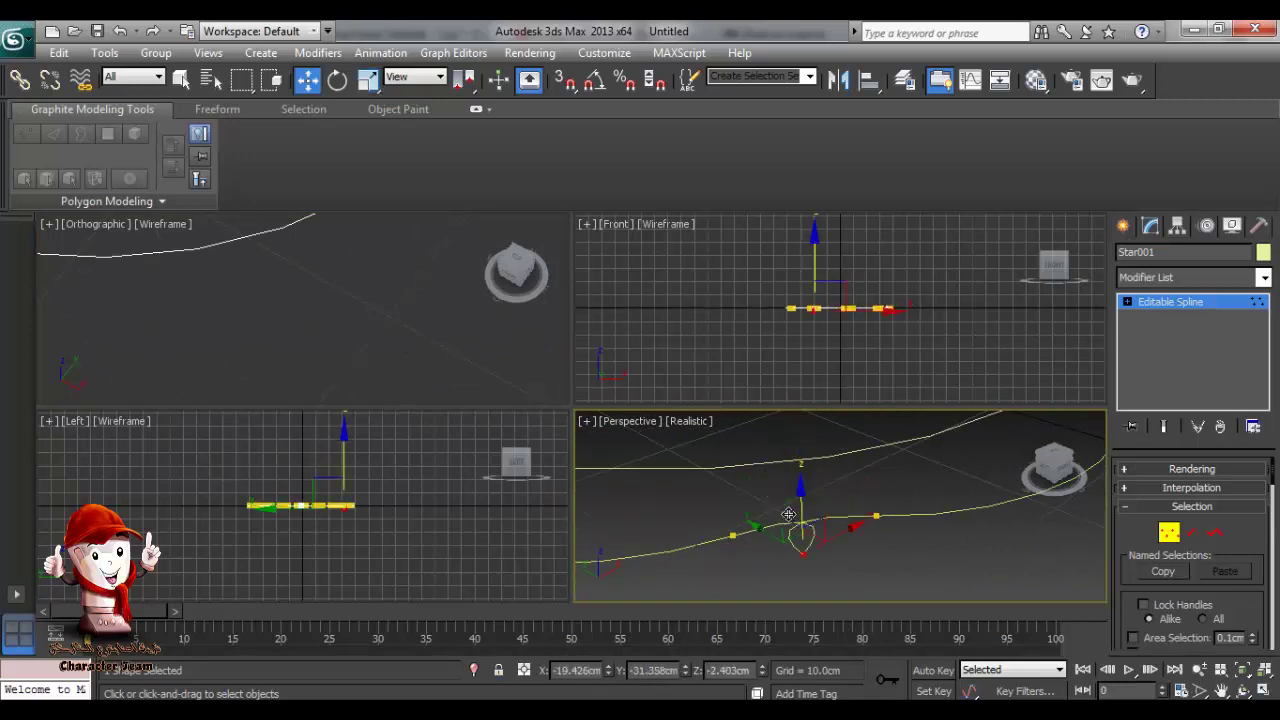
key("ctrl+z")
In the top view, select the nine long lobe segments of the spline and divide each one with a single added vertex.
middle_click_drag(375, 357, 431, 387)
key("t")
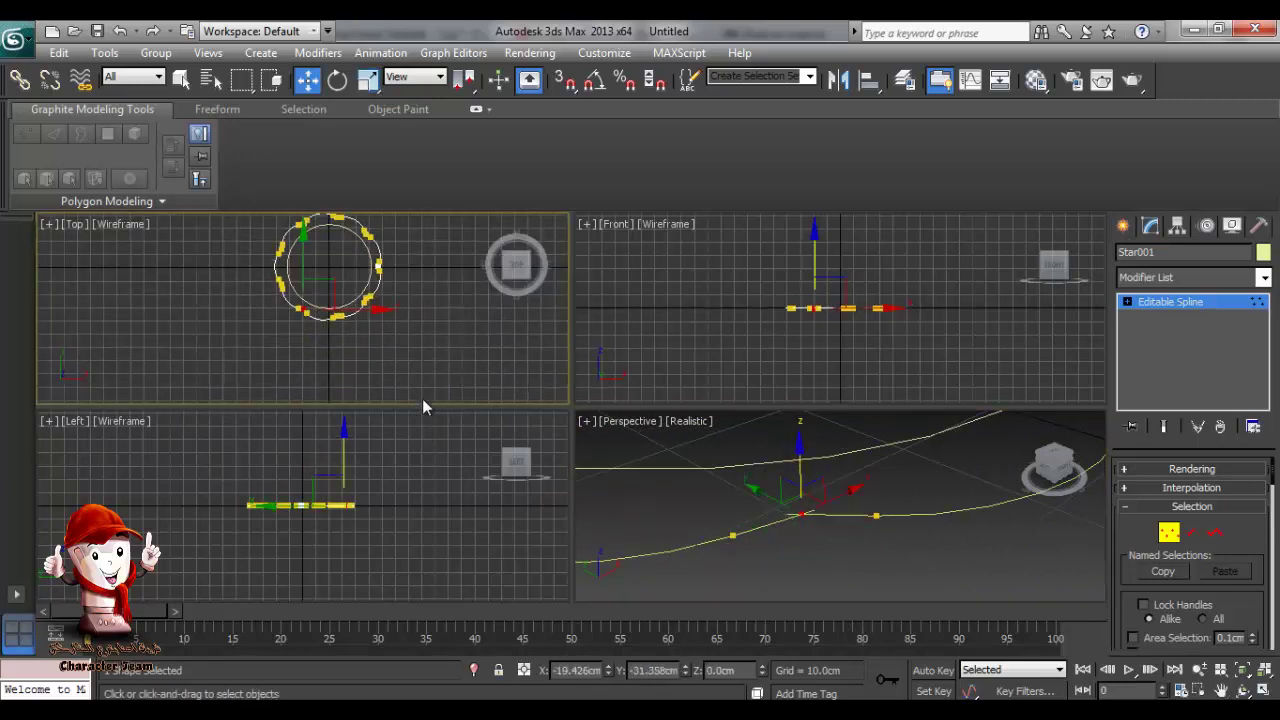
scroll(449, 380, "up", 4)
middle_click_drag(429, 336, 422, 368)
left_click(1192, 533)
left_click(318, 375)
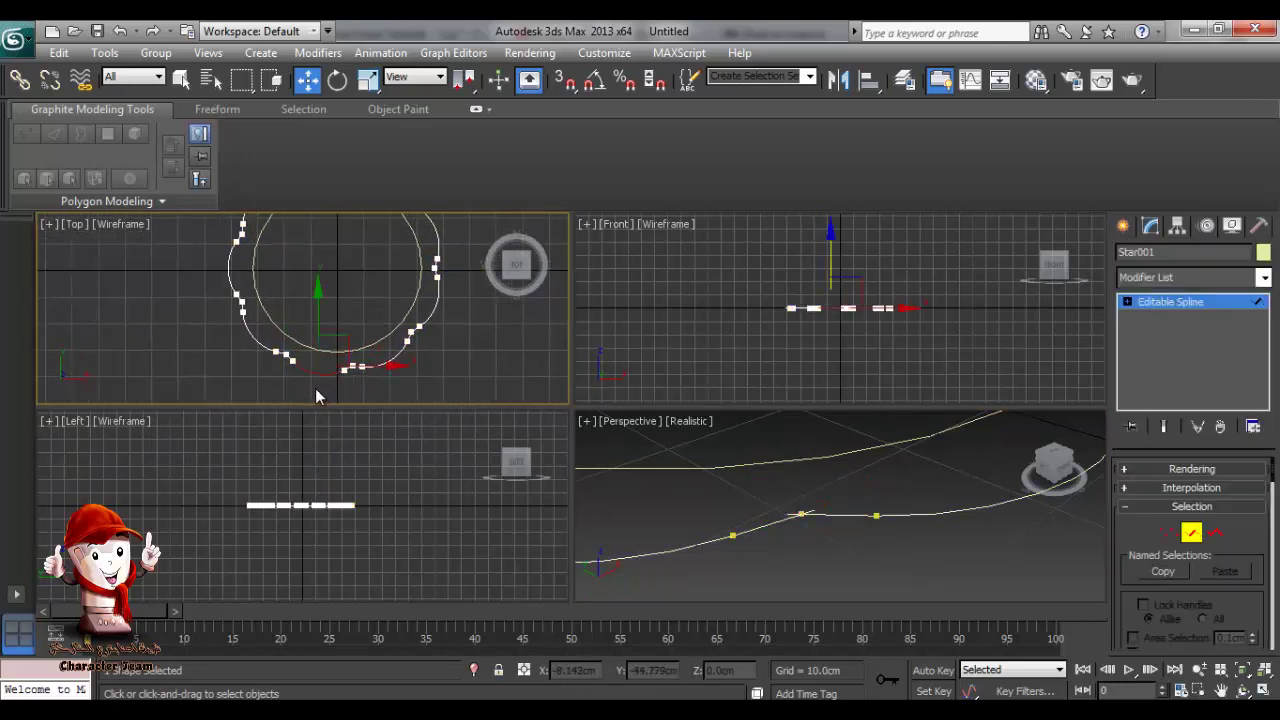
left_click(247, 335, "ctrl")
left_click(231, 277, "ctrl")
middle_click_drag(256, 232, 257, 289)
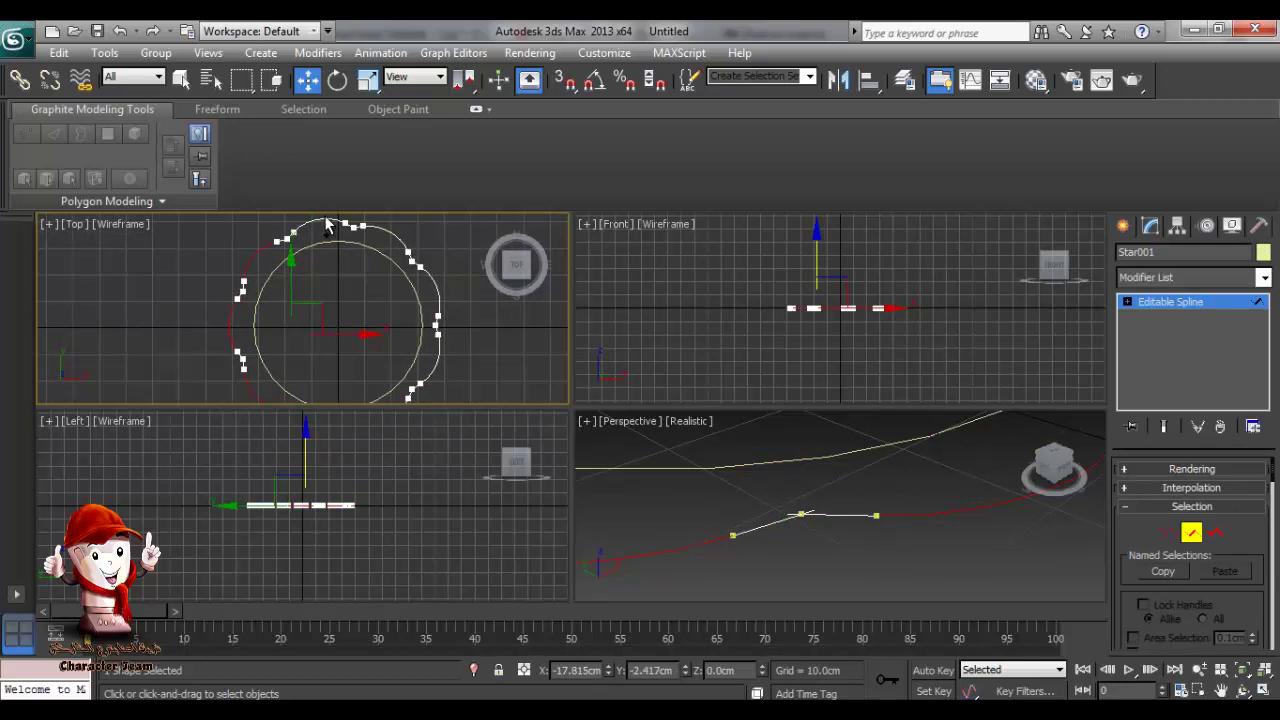
middle_click_drag(334, 268, 334, 299)
left_click(325, 249, "ctrl")
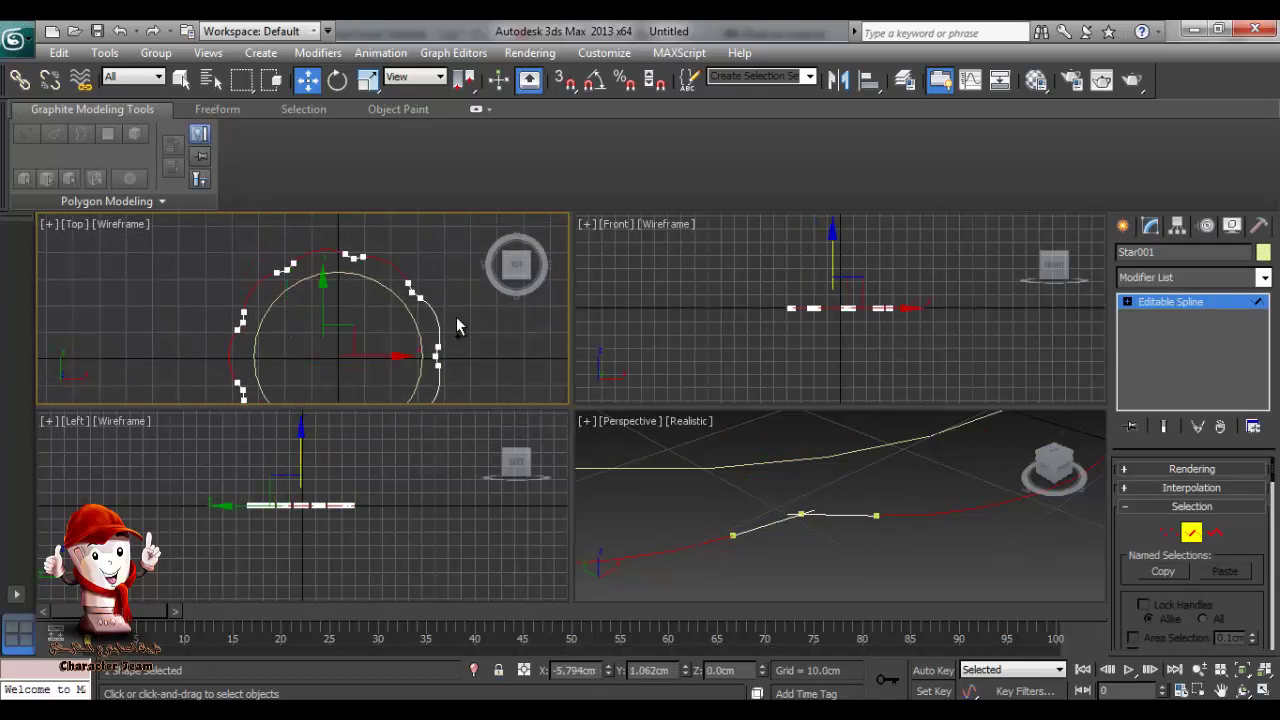
middle_click_drag(466, 390, 426, 345)
left_click(391, 388, "ctrl")
mouse_move(429, 390)
middle_mouse_down()
mouse_move(431, 363)
mouse_move(435, 383)
middle_mouse_up()
scroll(438, 380, "down", 2)
left_click_drag(1239, 610, 1231, 250)
scroll(1225, 600, "down", 10)
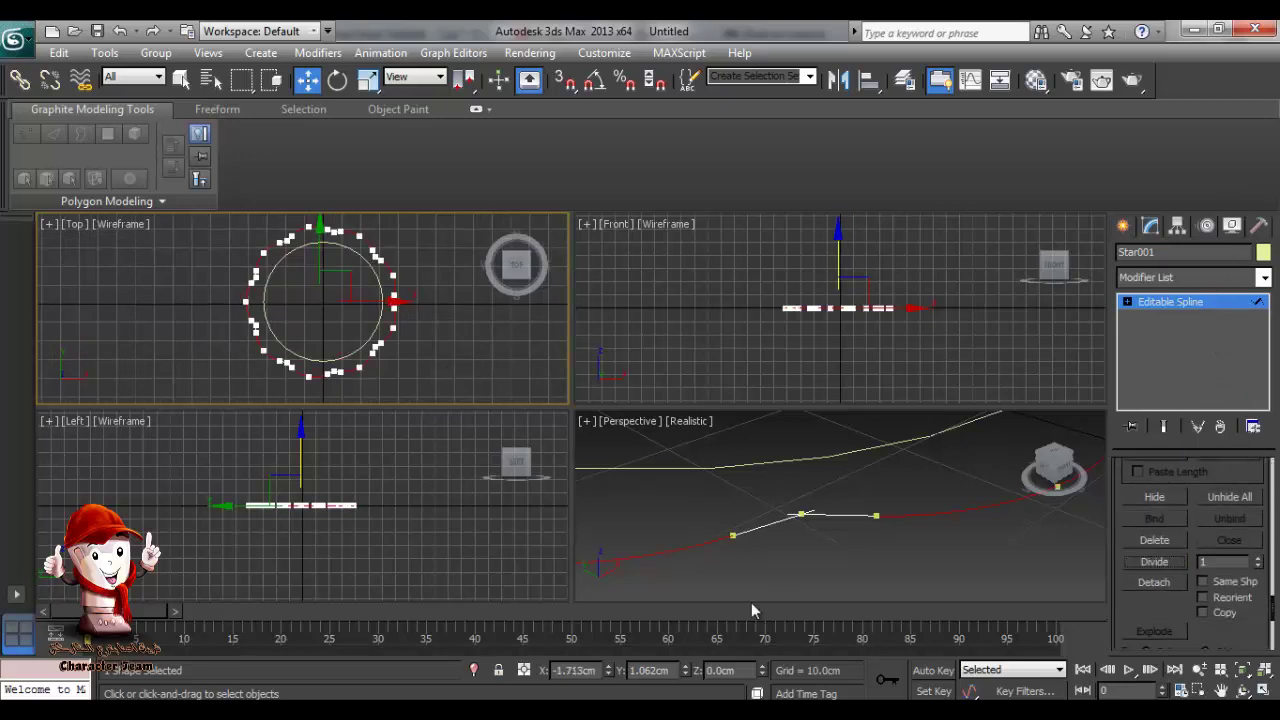
left_click(429, 358)
left_click(364, 363)
At vertex level, select the middle vertex of each of the nine lobes and change their type to Smooth.
left_click(1127, 302)
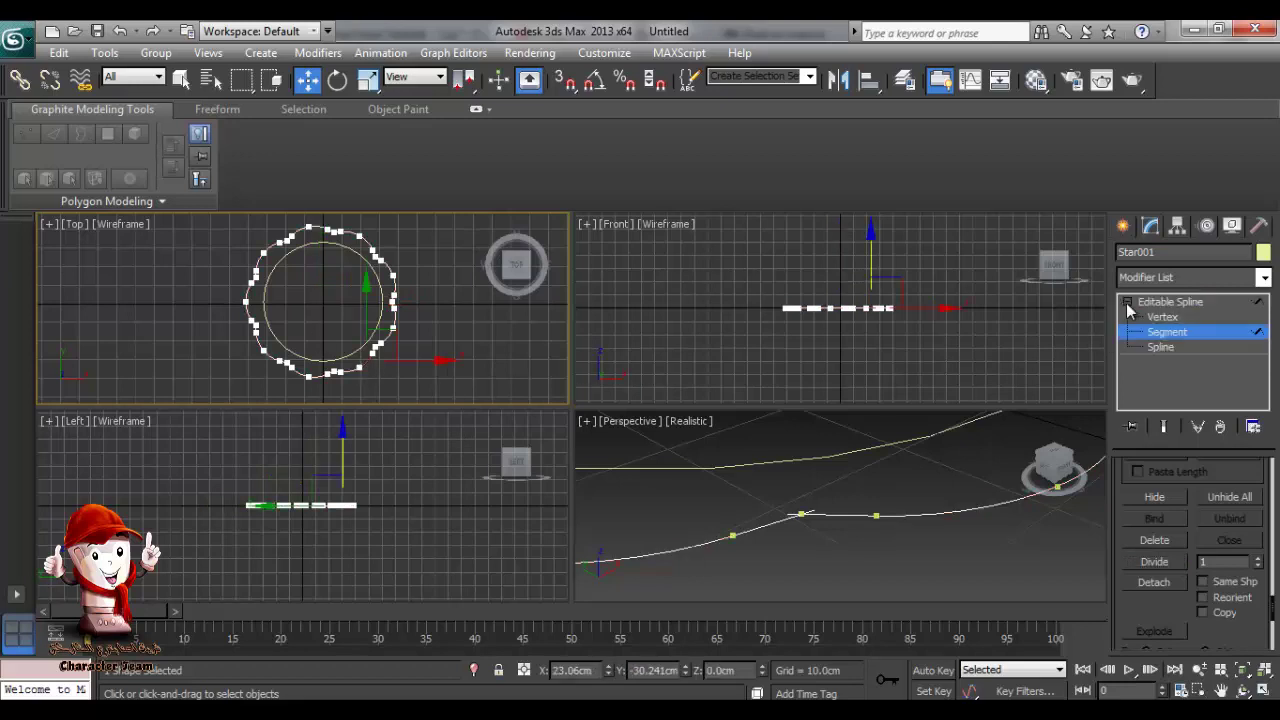
left_click(1160, 318)
middle_click_drag(491, 363, 502, 332)
scroll(397, 377, "up", 4)
scroll(390, 368, "down", 4)
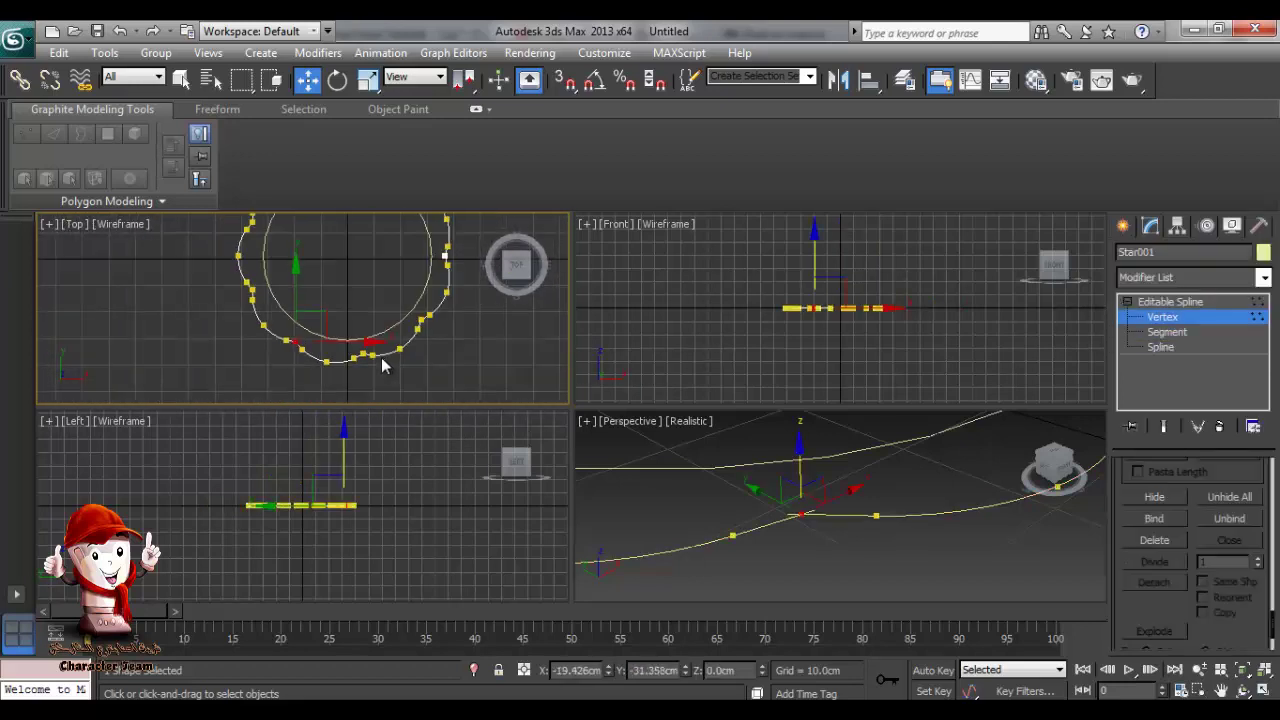
left_click(323, 344)
left_click(274, 321, "ctrl")
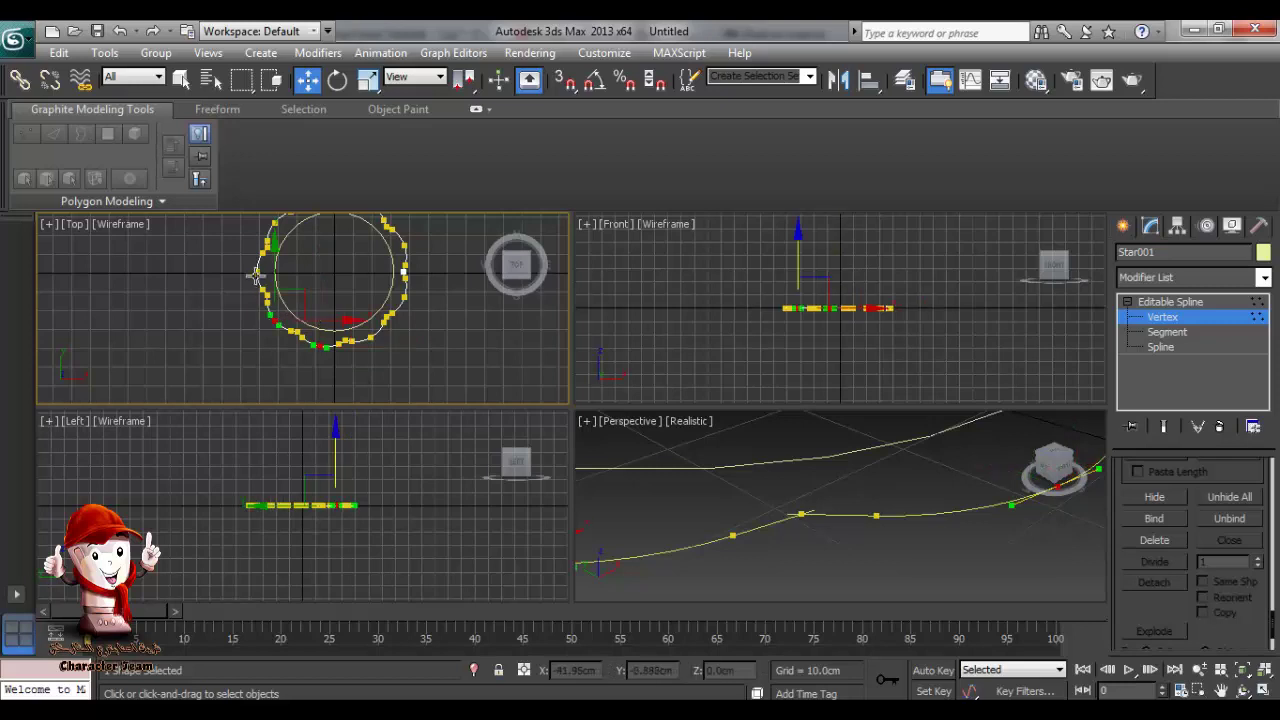
left_click(257, 272, "ctrl")
middle_click_drag(333, 260, 348, 320)
left_click(291, 282, "ctrl")
left_click(335, 257, "ctrl")
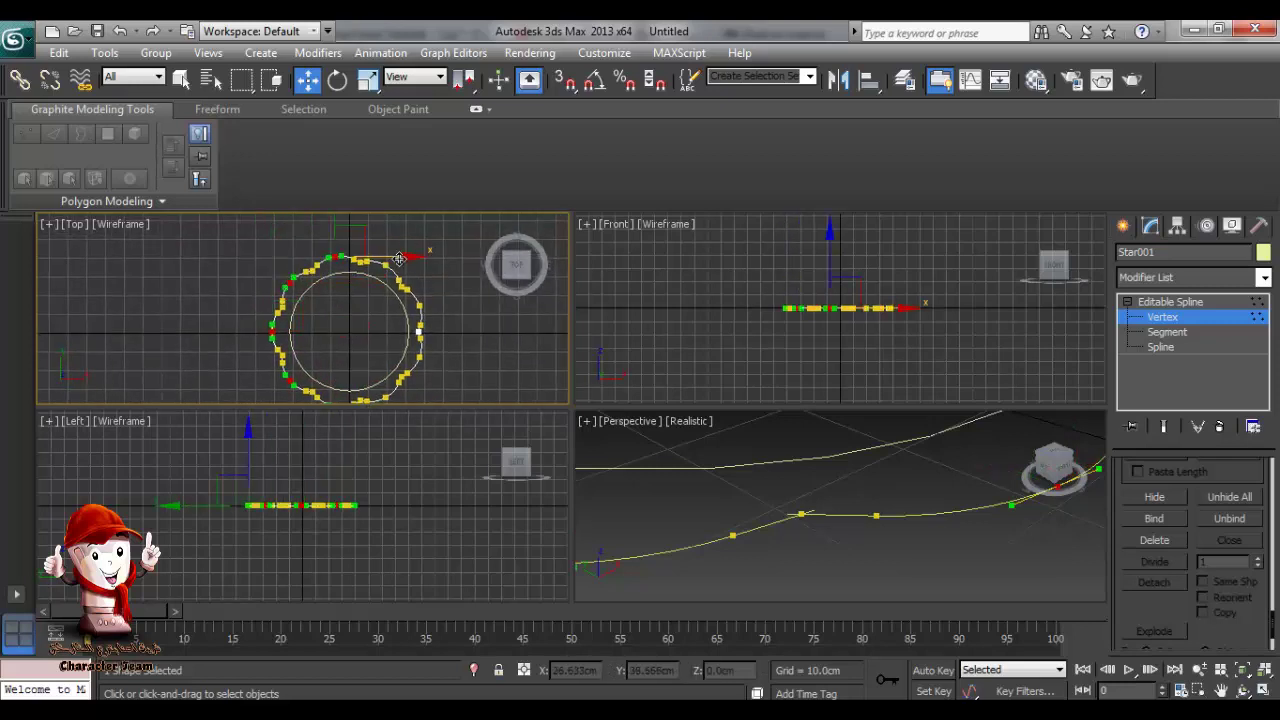
left_click(387, 266, "ctrl")
left_click(419, 305, "ctrl")
middle_click_drag(440, 369, 442, 322)
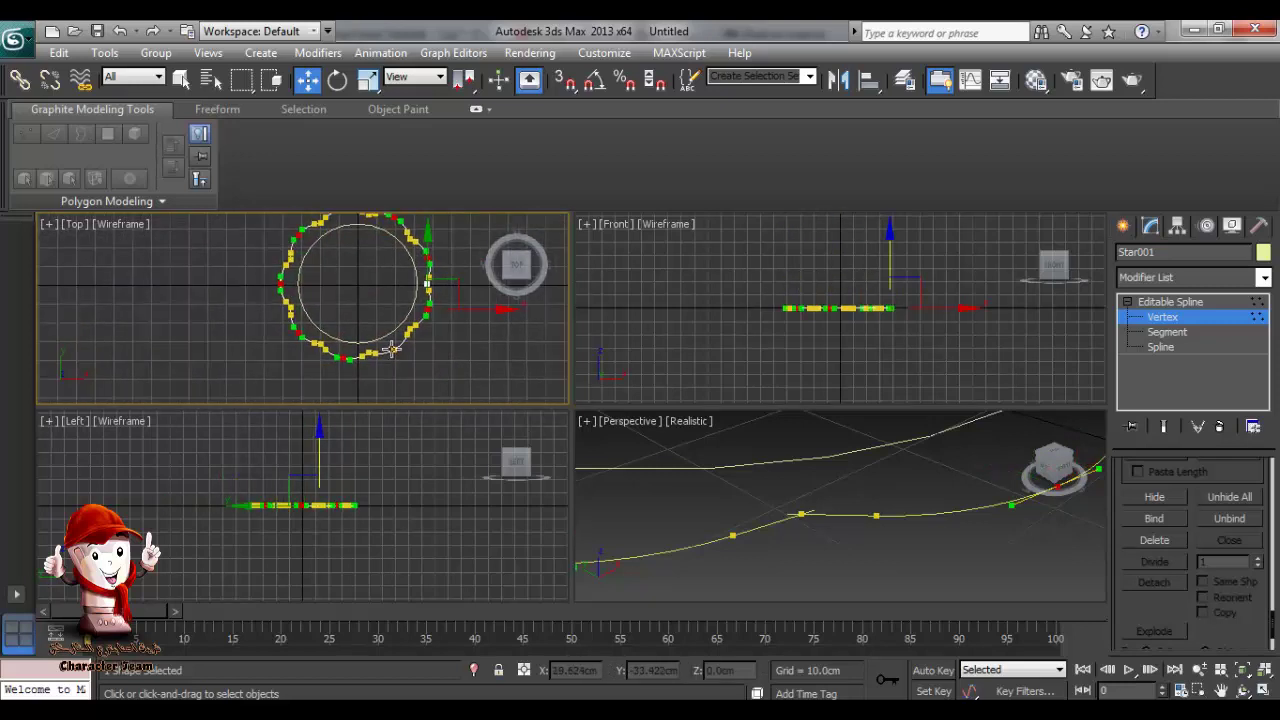
left_click(387, 349, "ctrl")
right_click(375, 297)
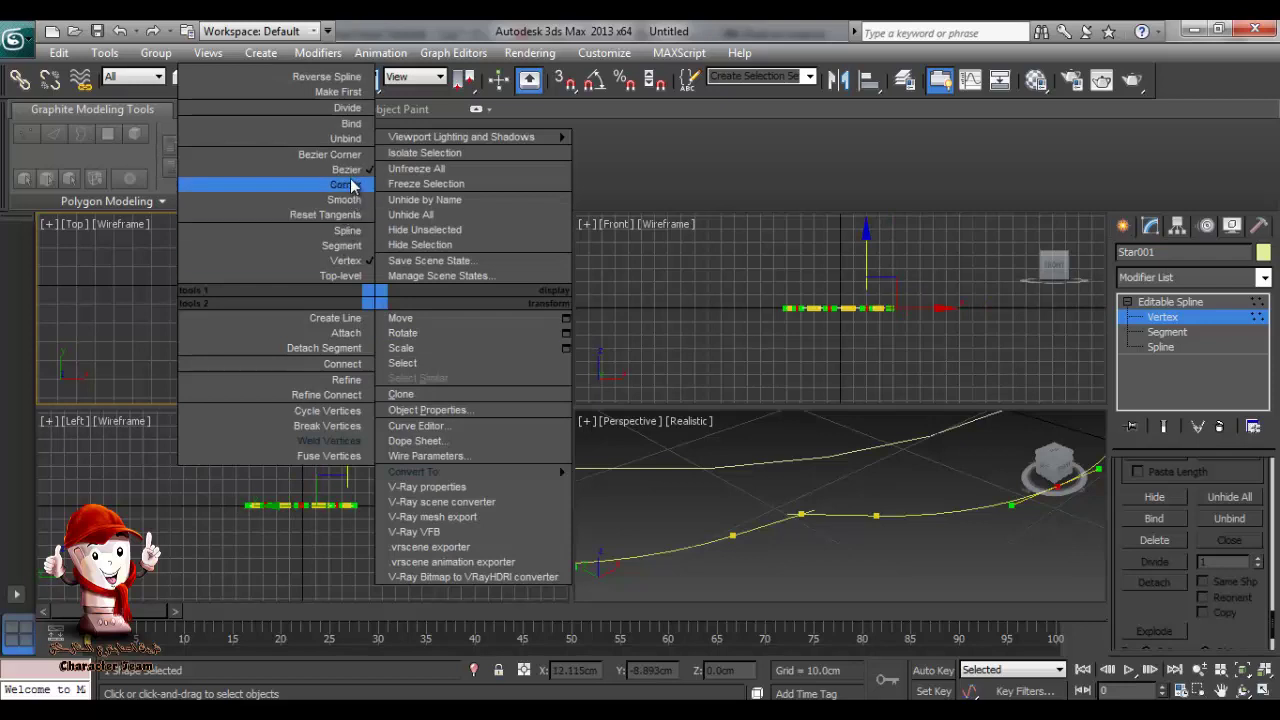
left_click(354, 200)
middle_click_drag(433, 356, 437, 372)
right_click(368, 80)
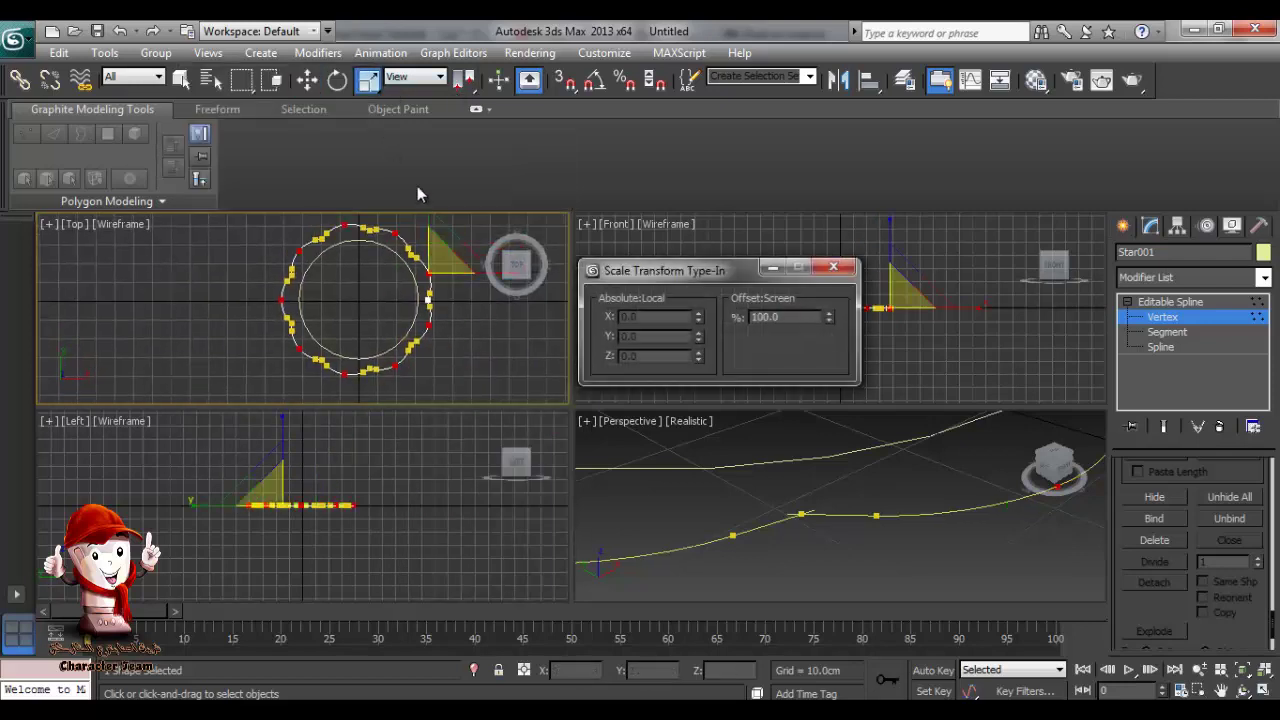
left_click(842, 267)
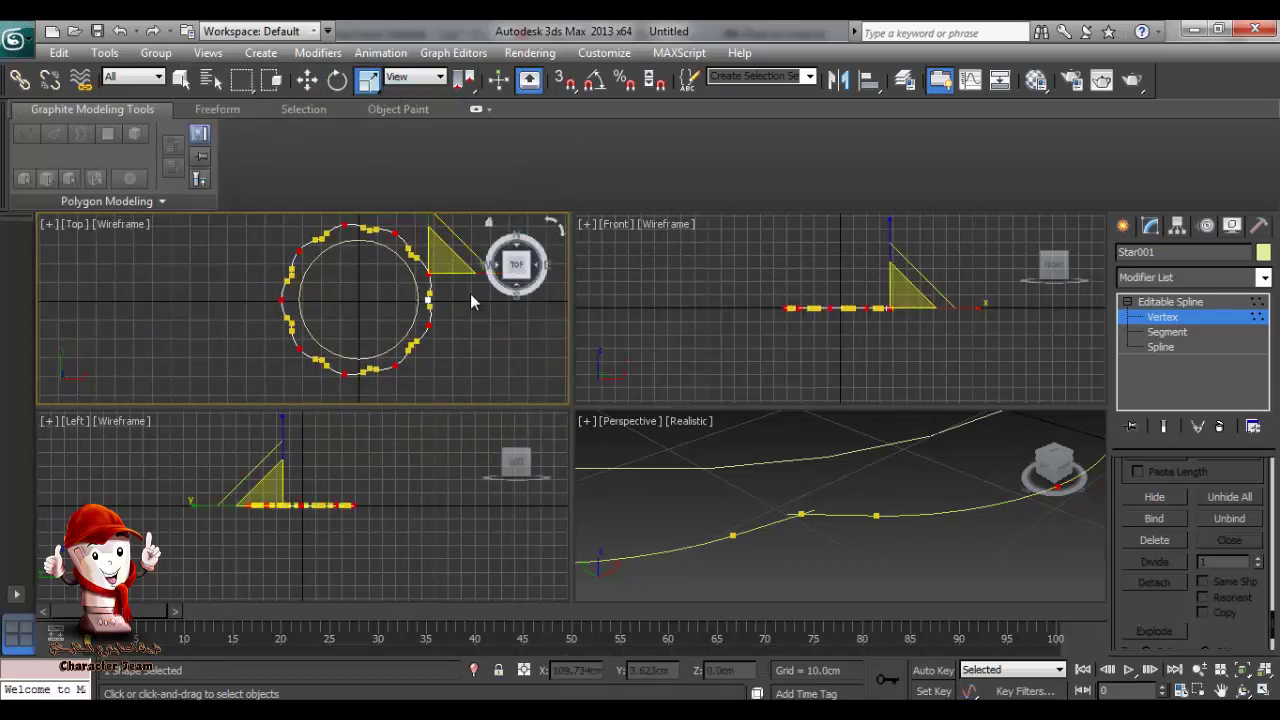
middle_click_drag(464, 310, 463, 317)
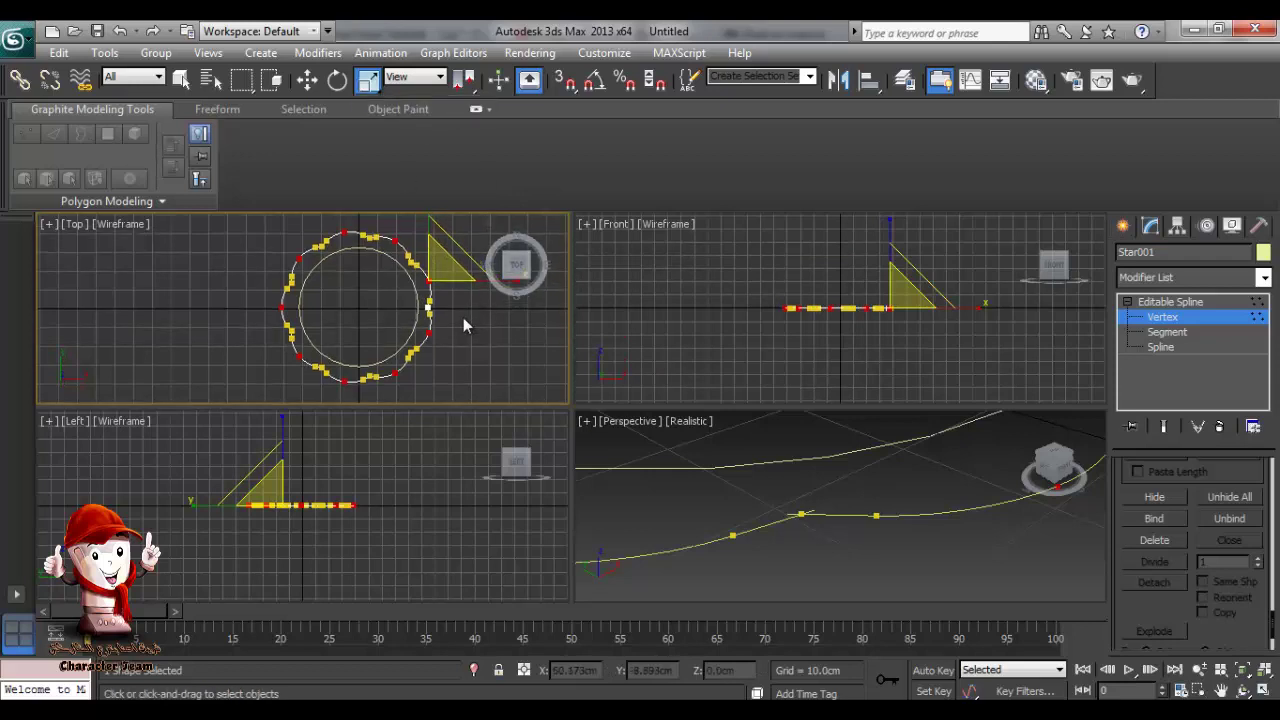
scroll(447, 310, "down", 2)
scroll(447, 310, "up", 2)
left_click(308, 81)
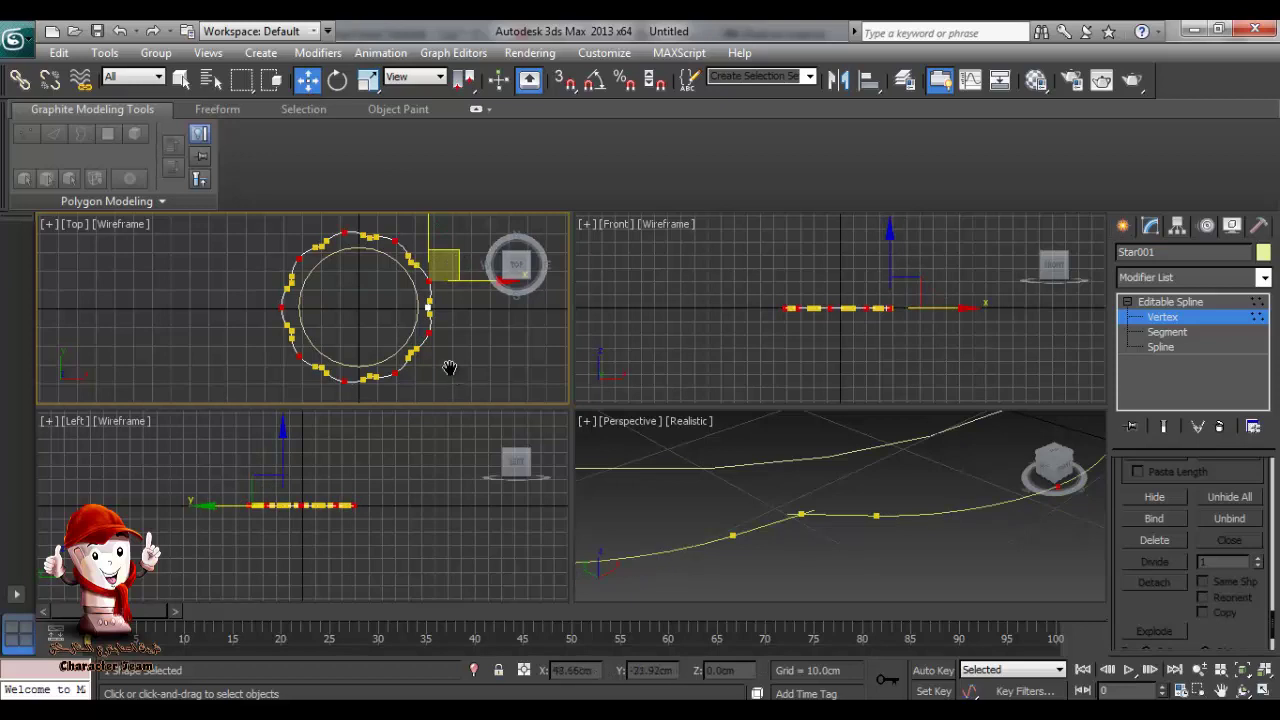
middle_click_drag(449, 363, 428, 333)
middle_click_drag(446, 282, 497, 332)
left_click(447, 293)
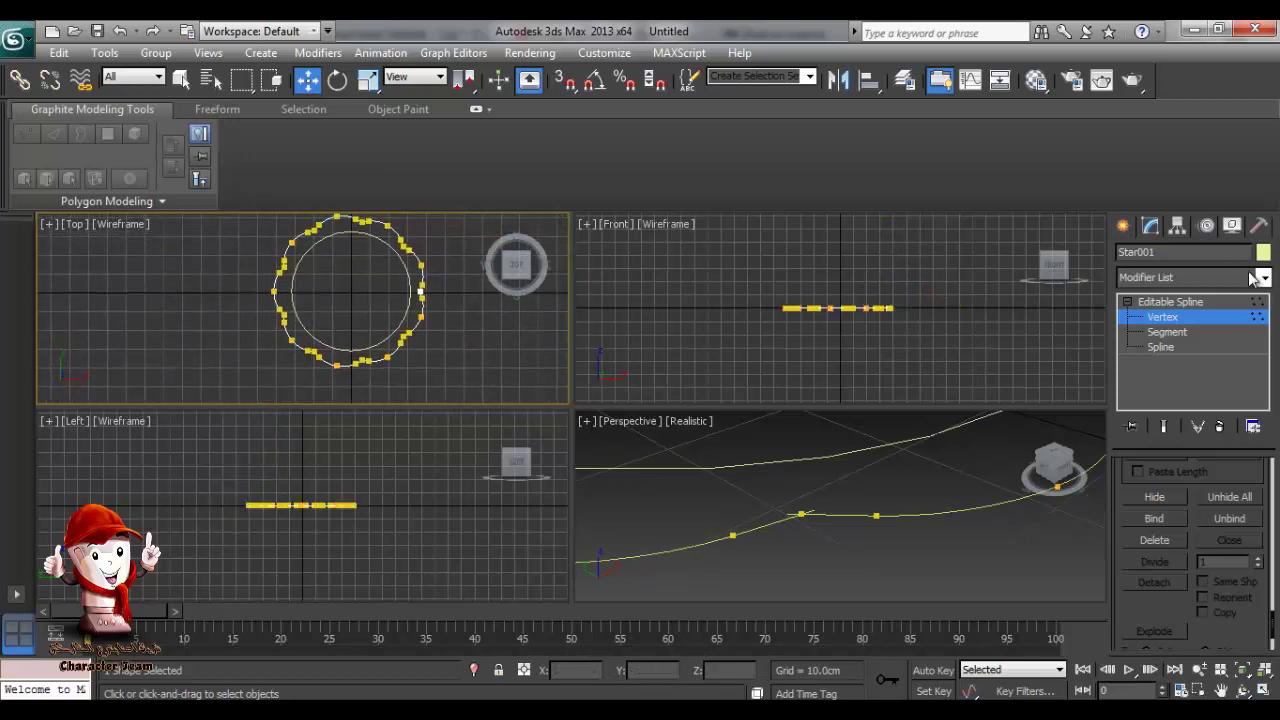
Draw a guide circle in the top view from the lobed spline's centre out to its lobes, and reselect the lobed spline.
left_click(1123, 225)
left_click(1152, 257)
left_click(1157, 381)
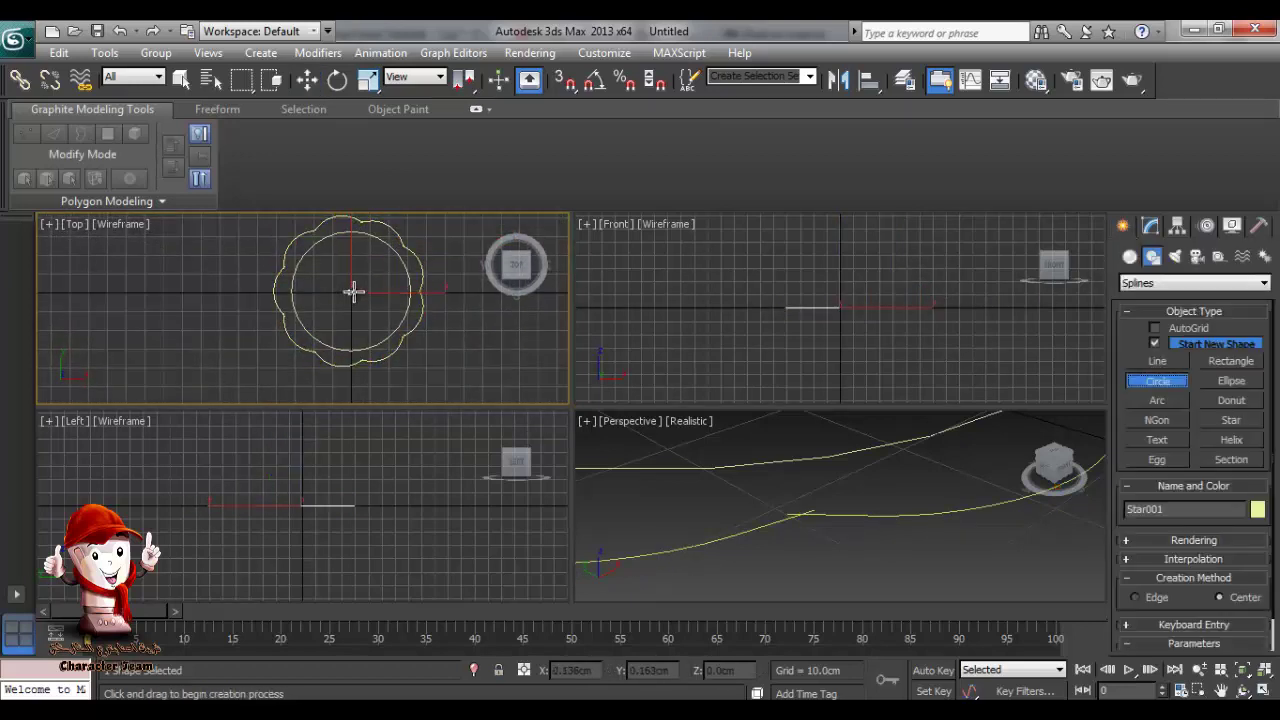
left_click_drag(352, 290, 420, 319)
key("w")
left_click(403, 337)
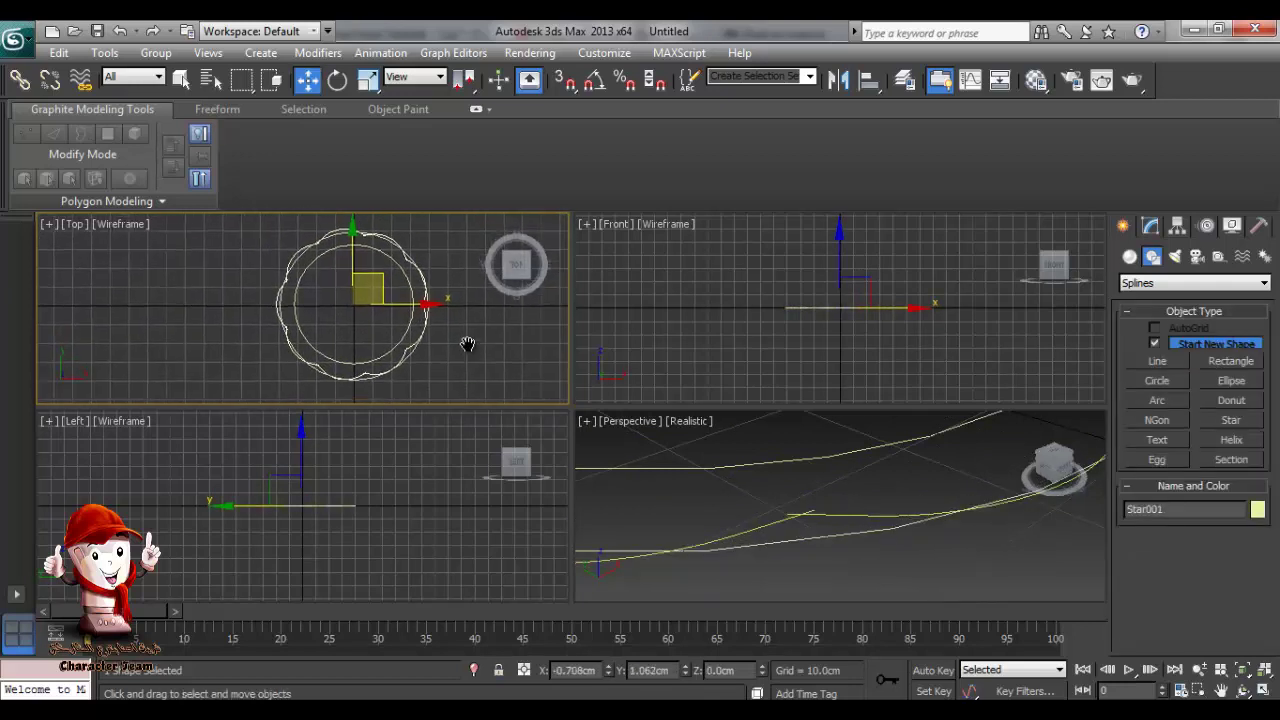
At vertex level, move the middle vertices of the top and upper-left lobes inward toward the guide circle.
left_click(1150, 226)
left_click(1162, 316)
scroll(430, 355, "up", 5)
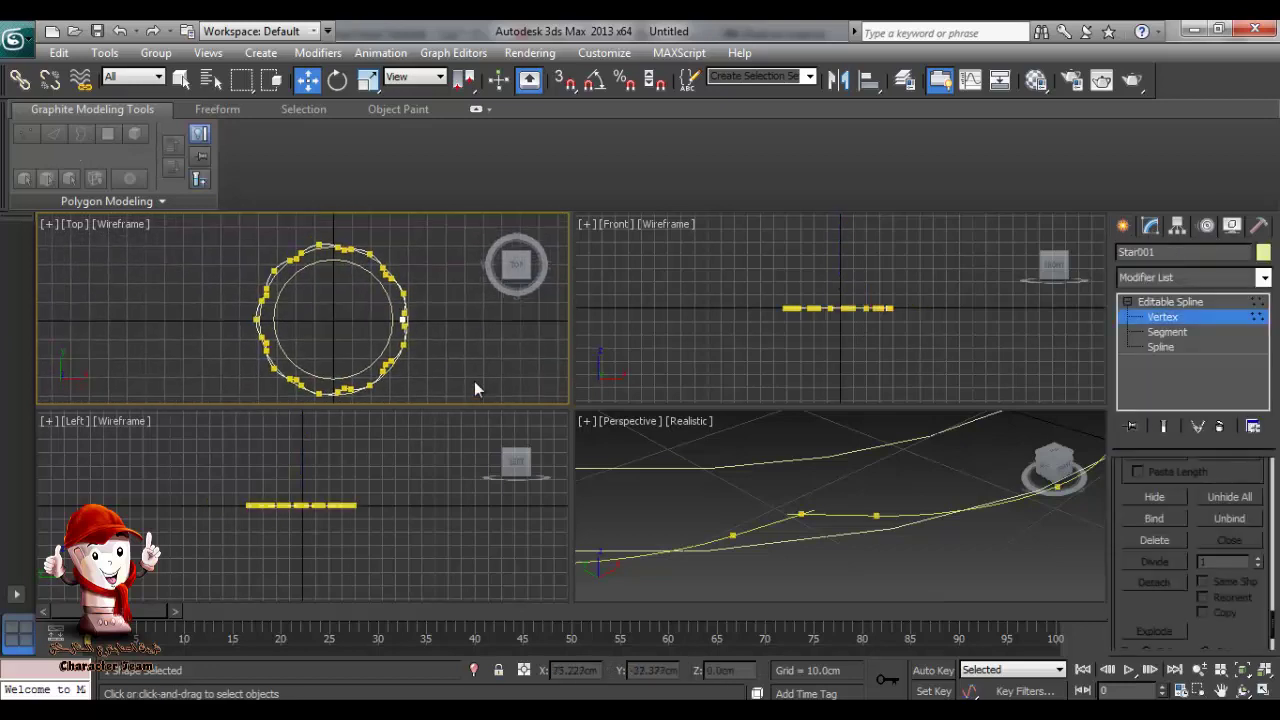
scroll(405, 348, "up", 2)
left_click(449, 292)
middle_click_drag(468, 312, 447, 334)
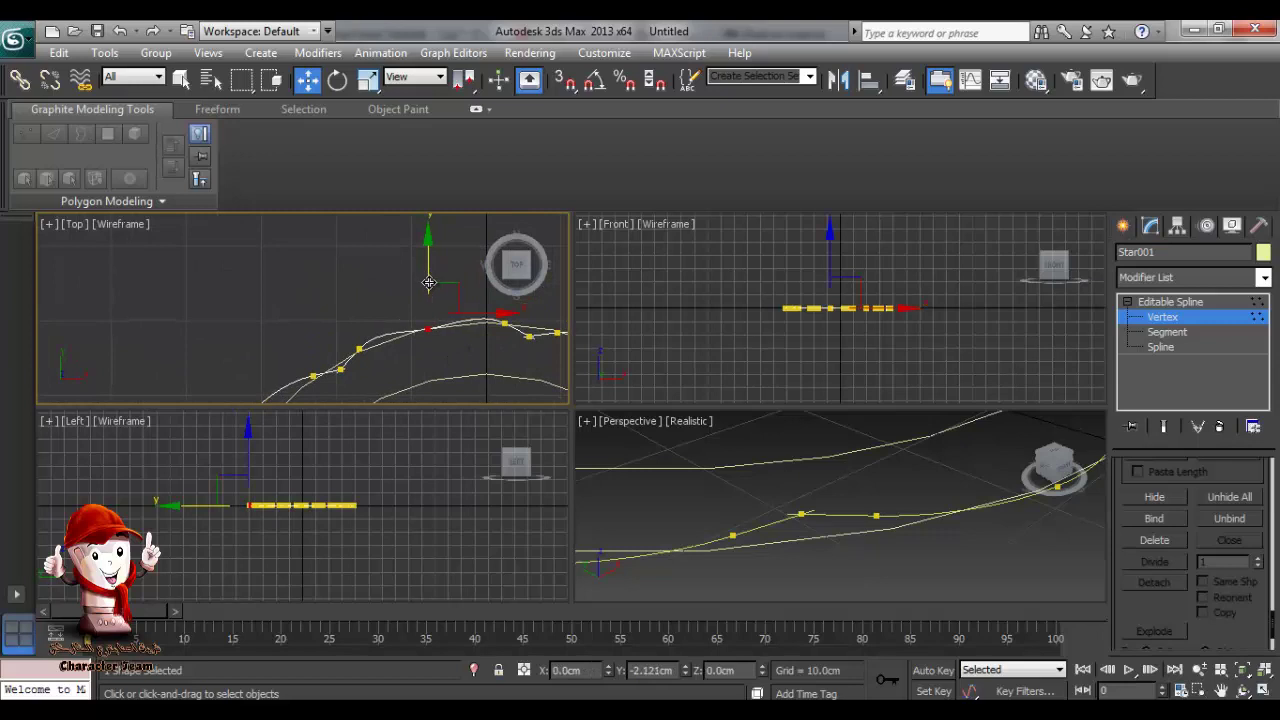
left_click_drag(428, 283, 347, 306)
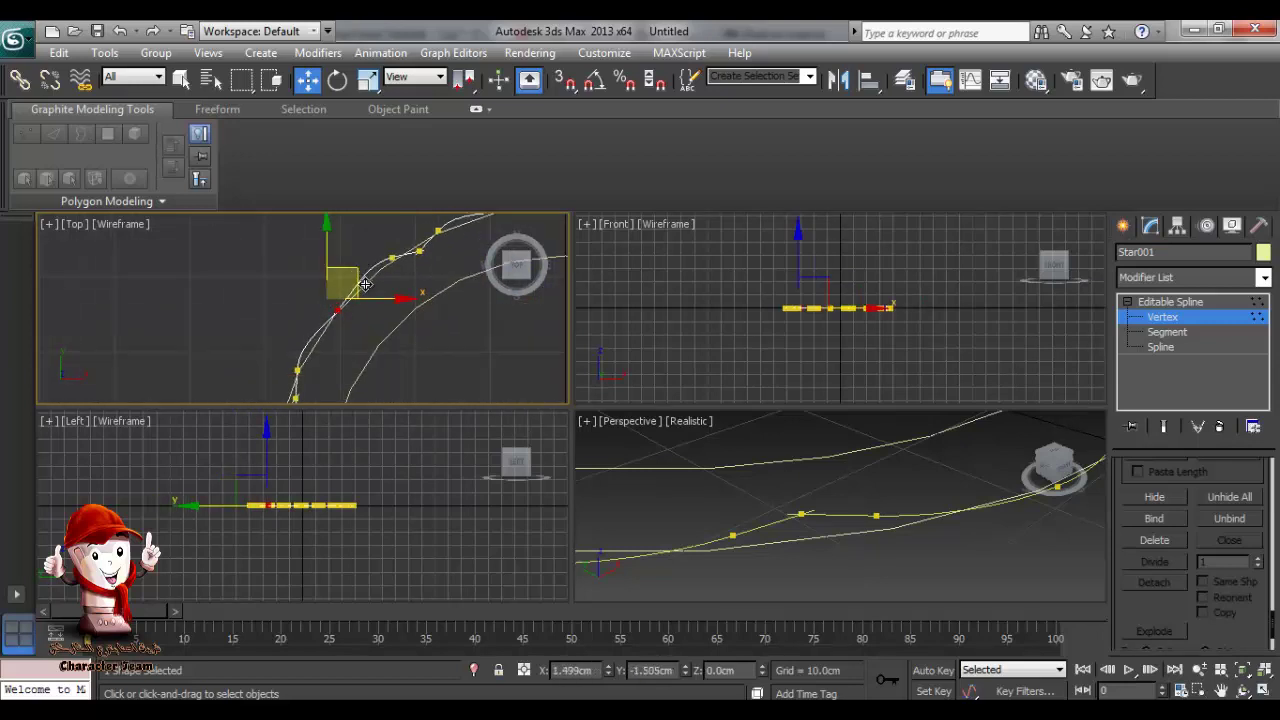
Move the middle vertices of the left and lower-left lobes inward toward the guide circle.
middle_click_drag(365, 285, 357, 140)
left_click(248, 346)
middle_click_drag(318, 348, 243, 123)
left_click(245, 317)
left_click_drag(275, 297, 283, 287)
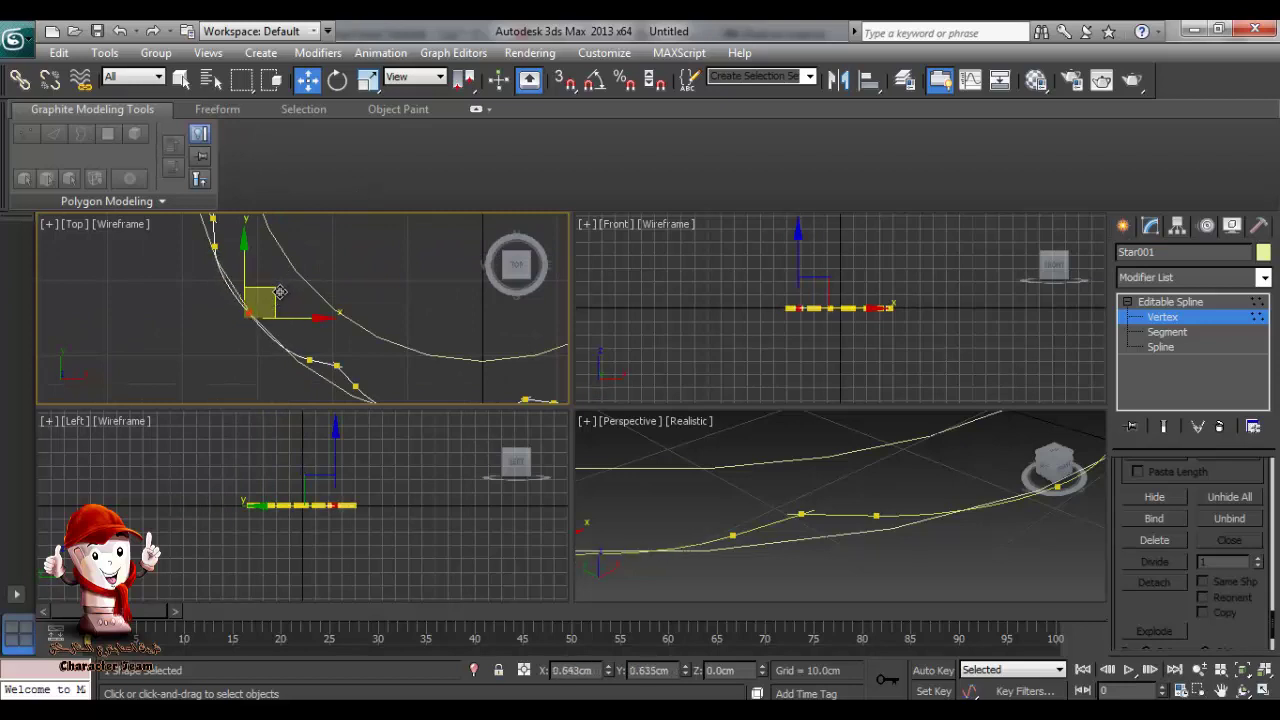
Move the middle vertices of the bottom and lower-right lobes inward along the guide circle, and clear the vertex selection.
middle_click_drag(314, 314, 190, 206)
left_click(298, 315)
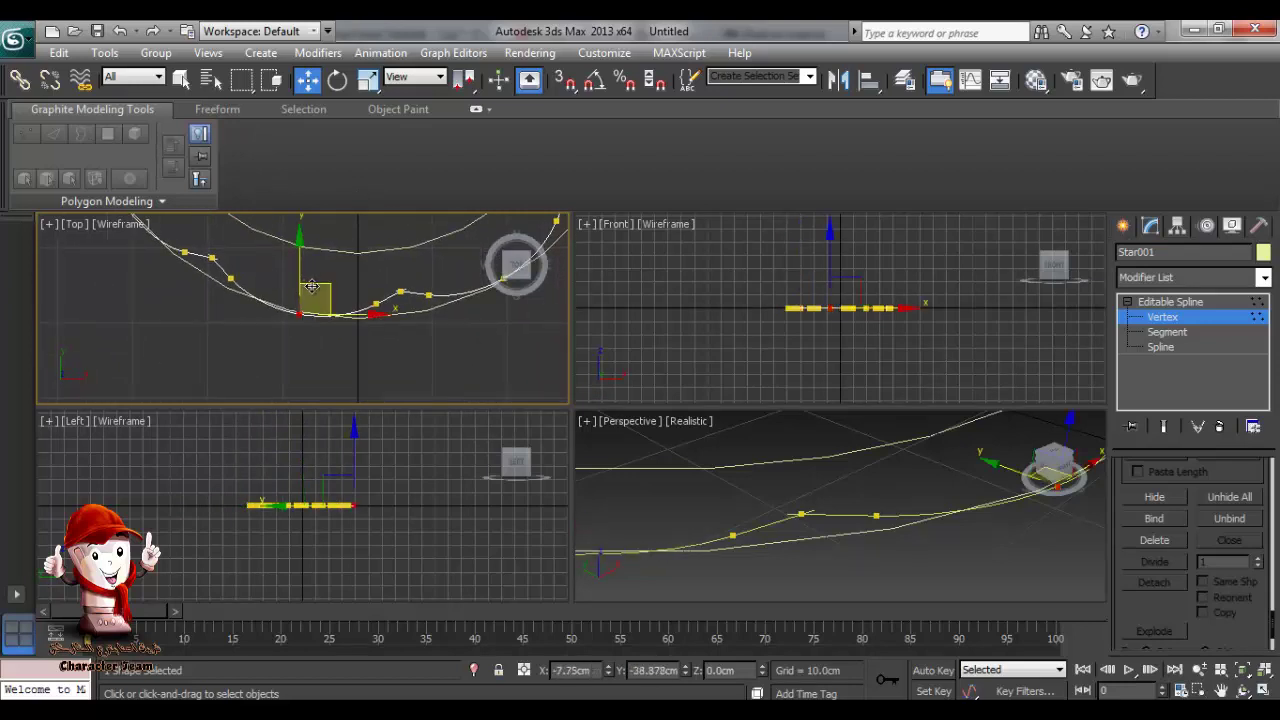
left_click_drag(312, 286, 312, 277)
middle_click_drag(373, 319, 197, 439)
mouse_move(398, 393)
middle_mouse_down()
mouse_move(389, 290)
mouse_move(415, 406)
middle_mouse_up()
left_click(318, 299)
scroll(358, 302, "down", 2)
scroll(415, 372, "down", 1)
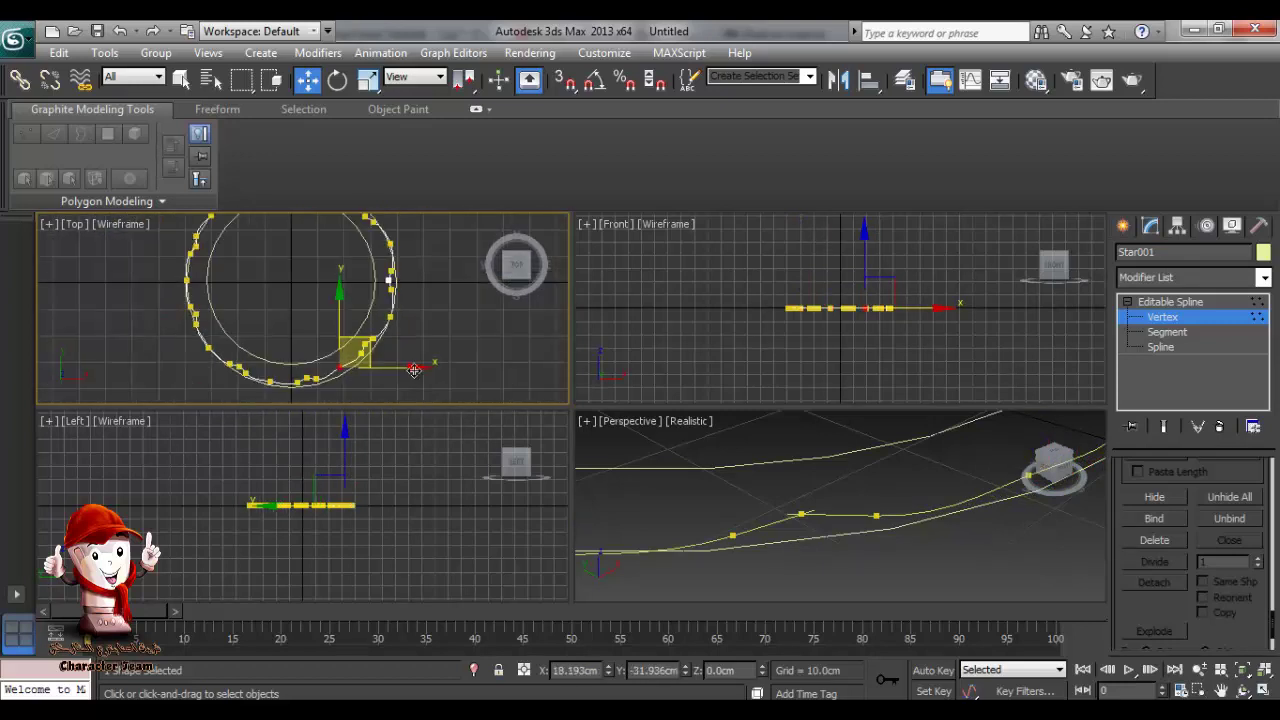
middle_click_drag(414, 340, 407, 313)
left_click(407, 373)
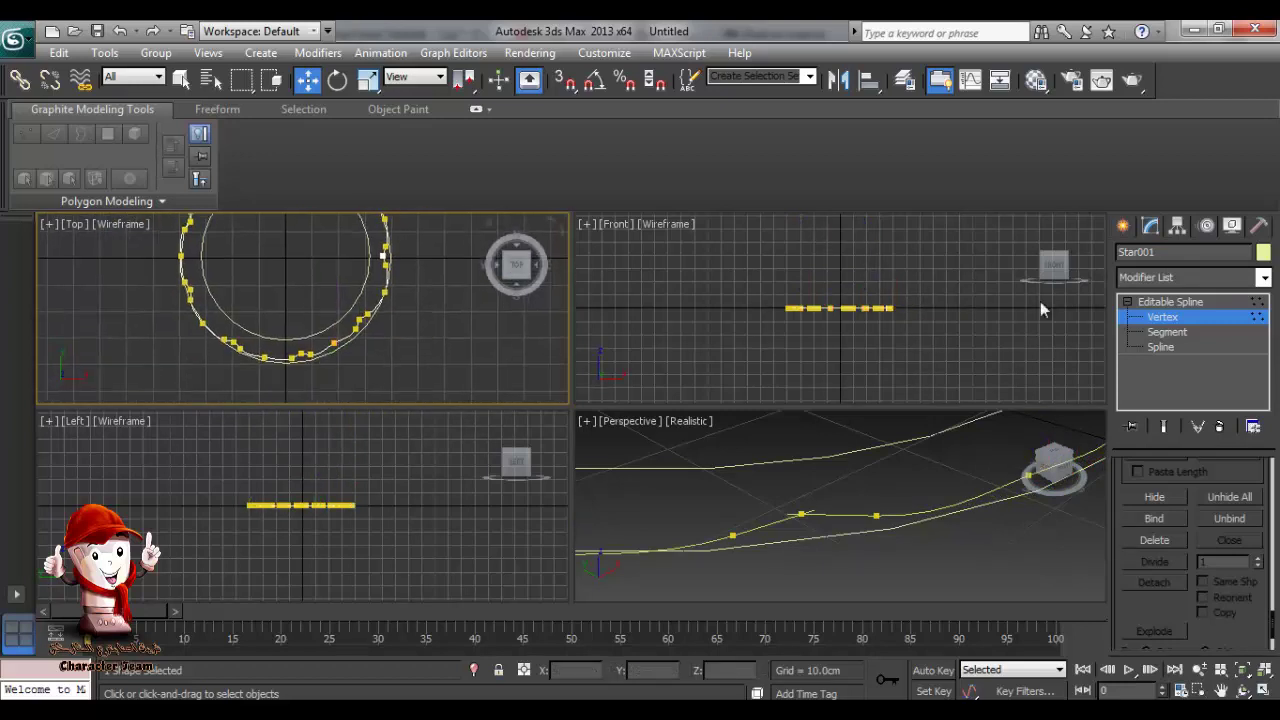
Leave vertex level of the lobed spline and delete the guide circle.
left_click(1187, 303)
left_click(332, 353)
key("Delete")
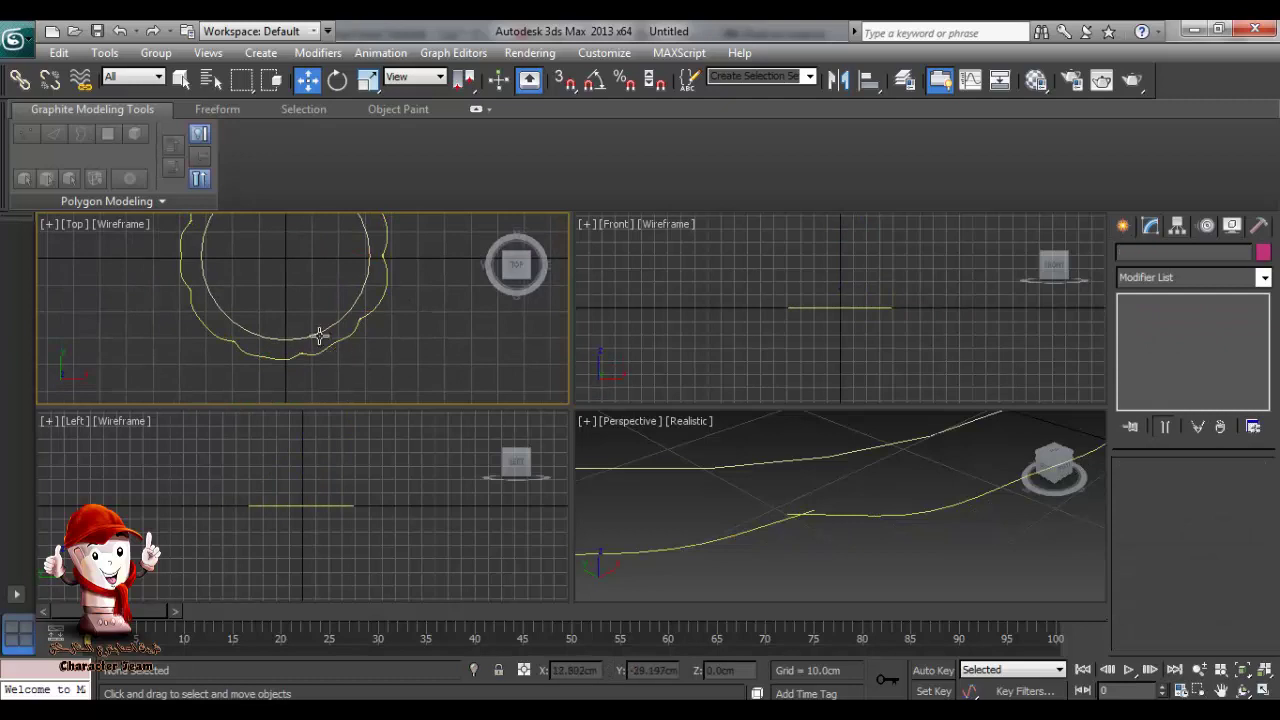
At vertex level of the lobed spline, move the middle vertices of the three remaining lobes on its right side inward.
left_click(319, 336)
key("z")
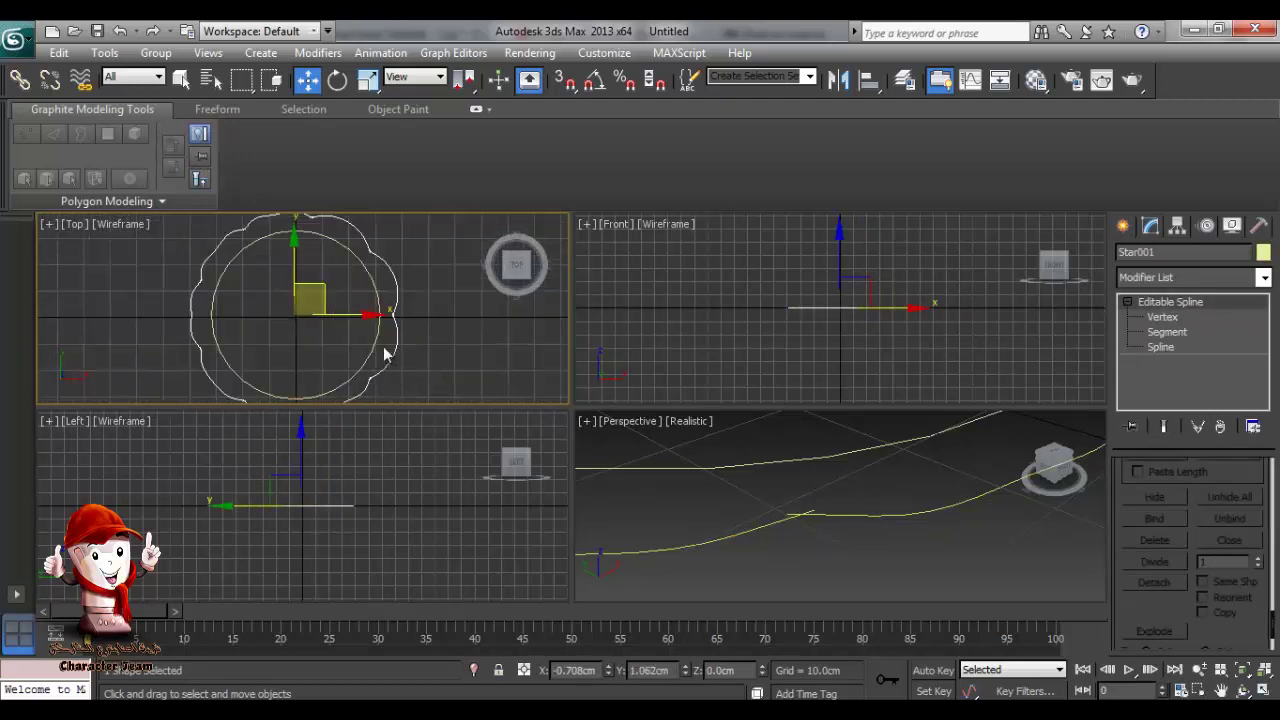
key("1")
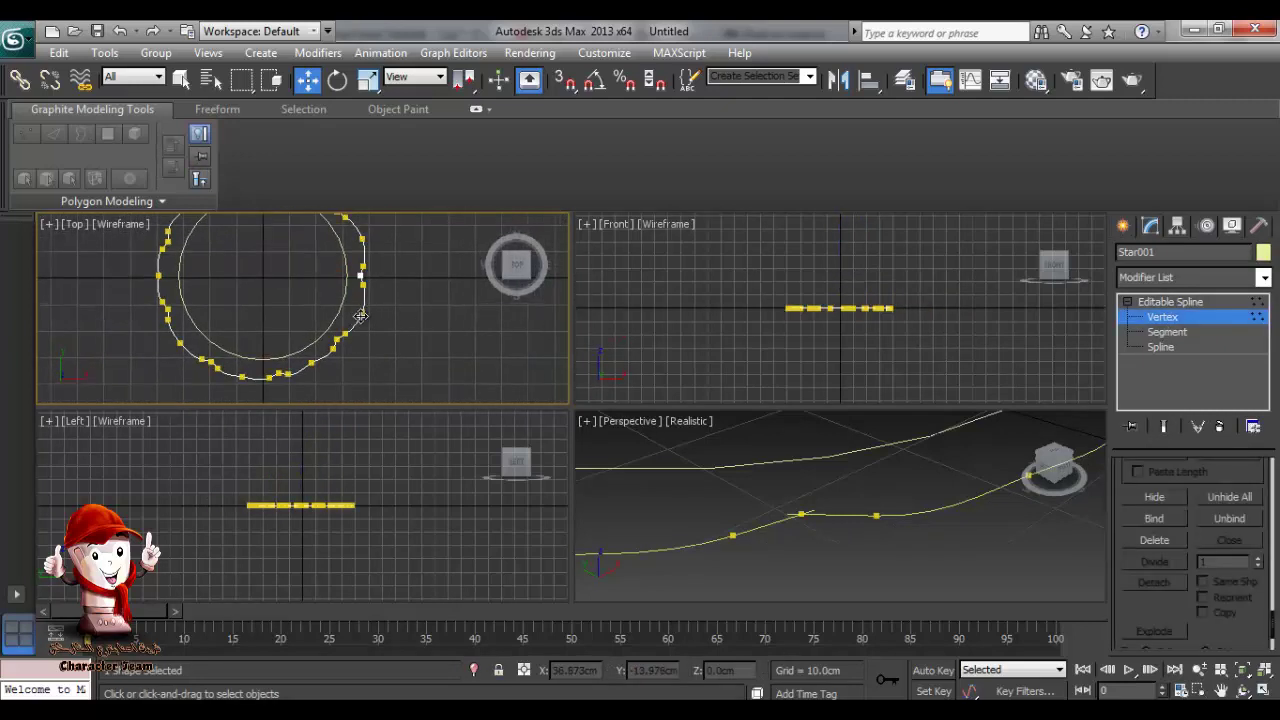
left_click(361, 314)
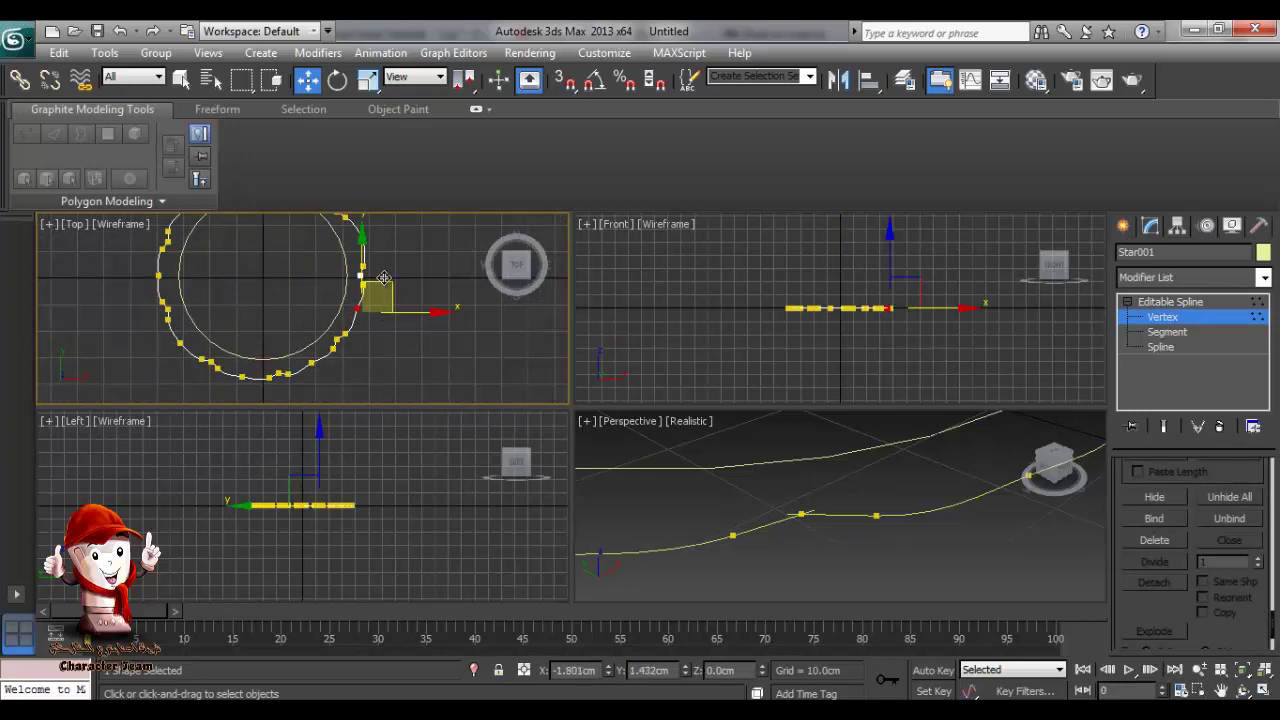
middle_click_drag(438, 280, 454, 358)
left_click(378, 319)
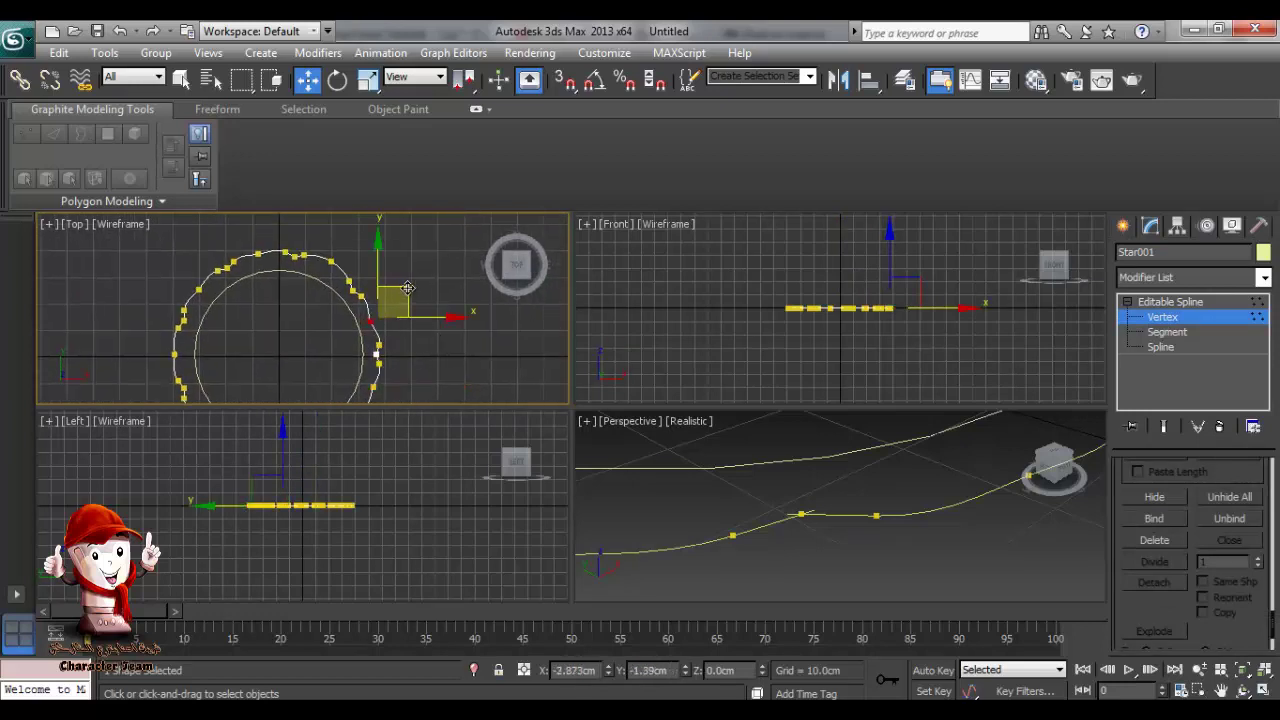
left_click_drag(405, 287, 349, 233)
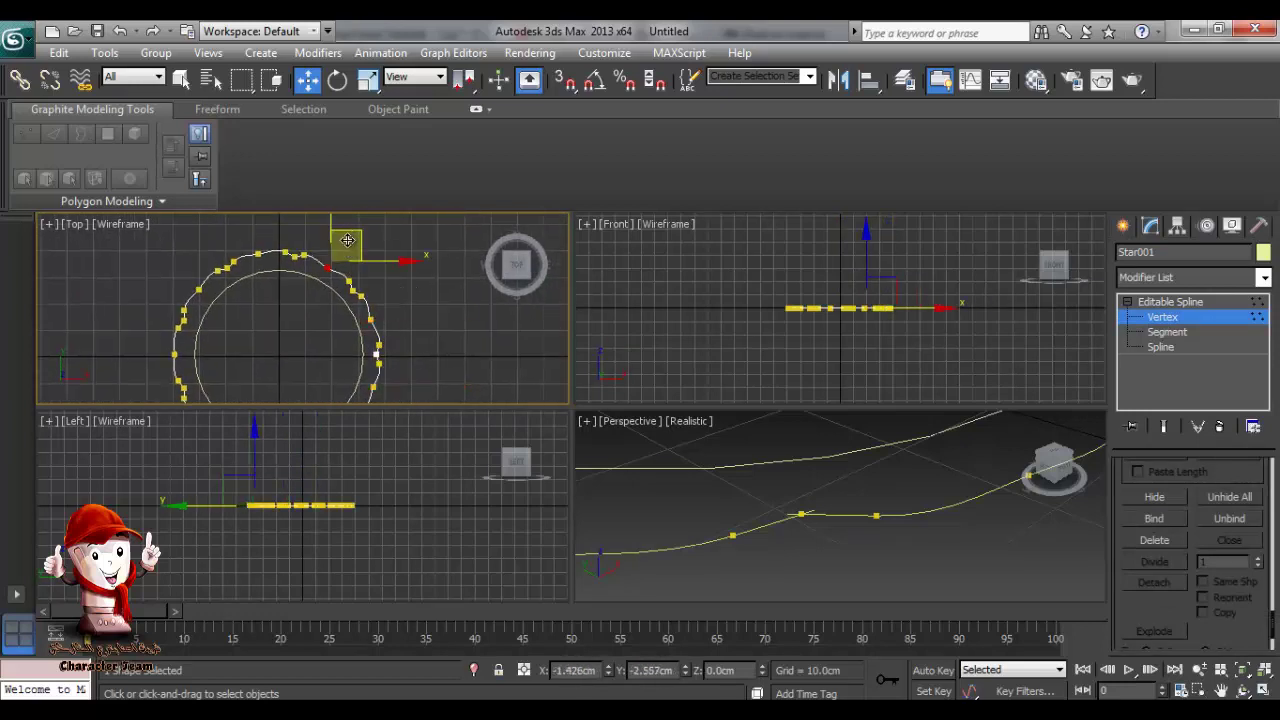
middle_click_drag(303, 321, 333, 296)
left_click(335, 358)
middle_click_drag(468, 362, 492, 326)
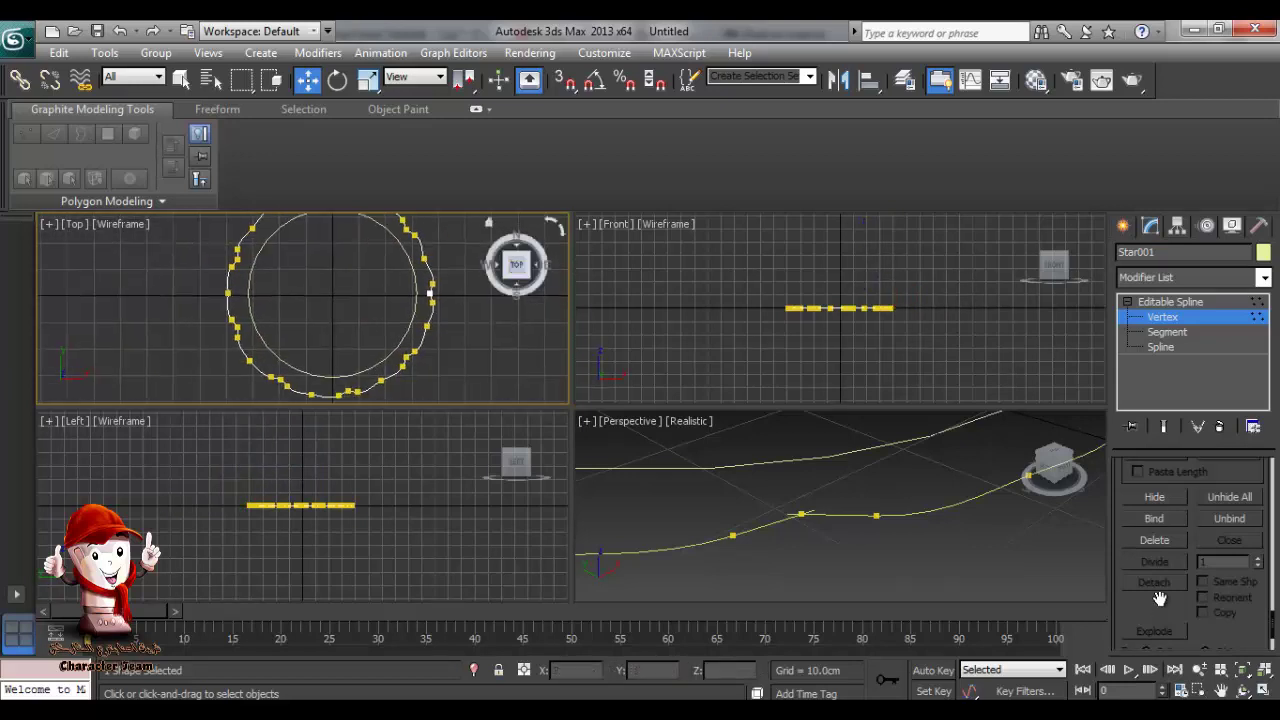
Attach the inner circle to the lobed spline and return to object level.
scroll(1160, 599, "up", 3)
scroll(1137, 597, "up", 3)
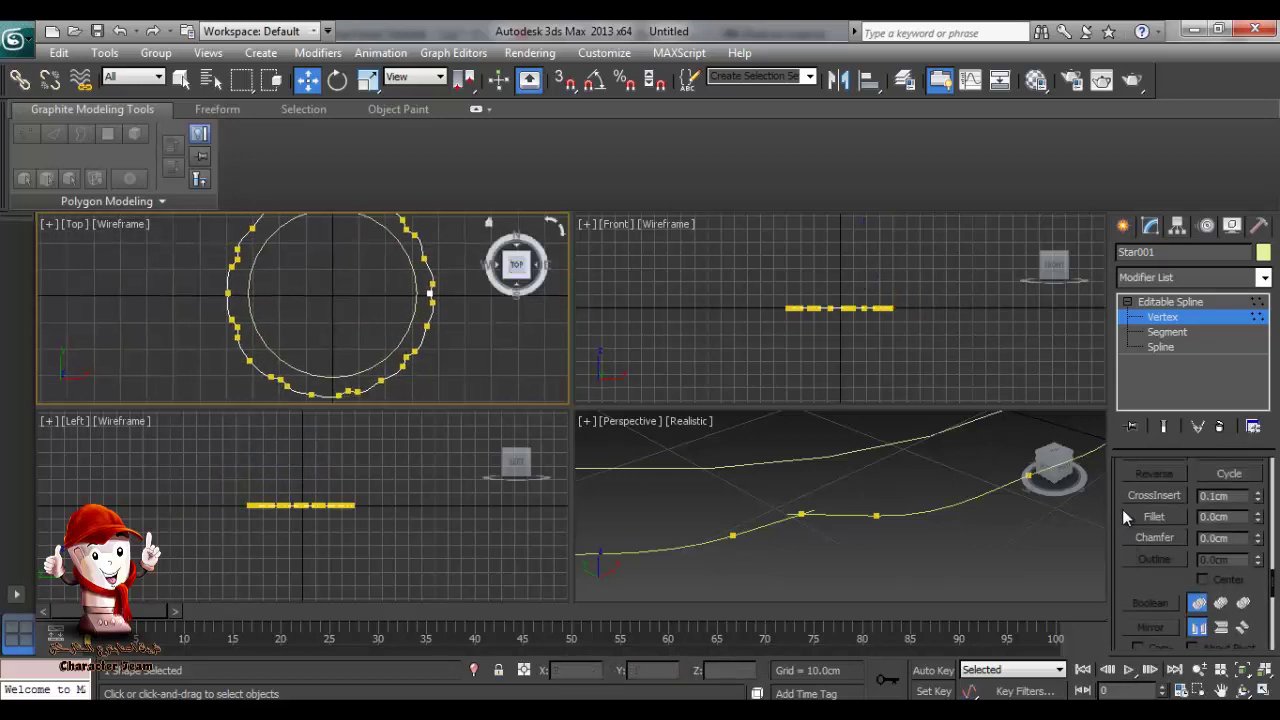
scroll(1140, 540, "up", 3)
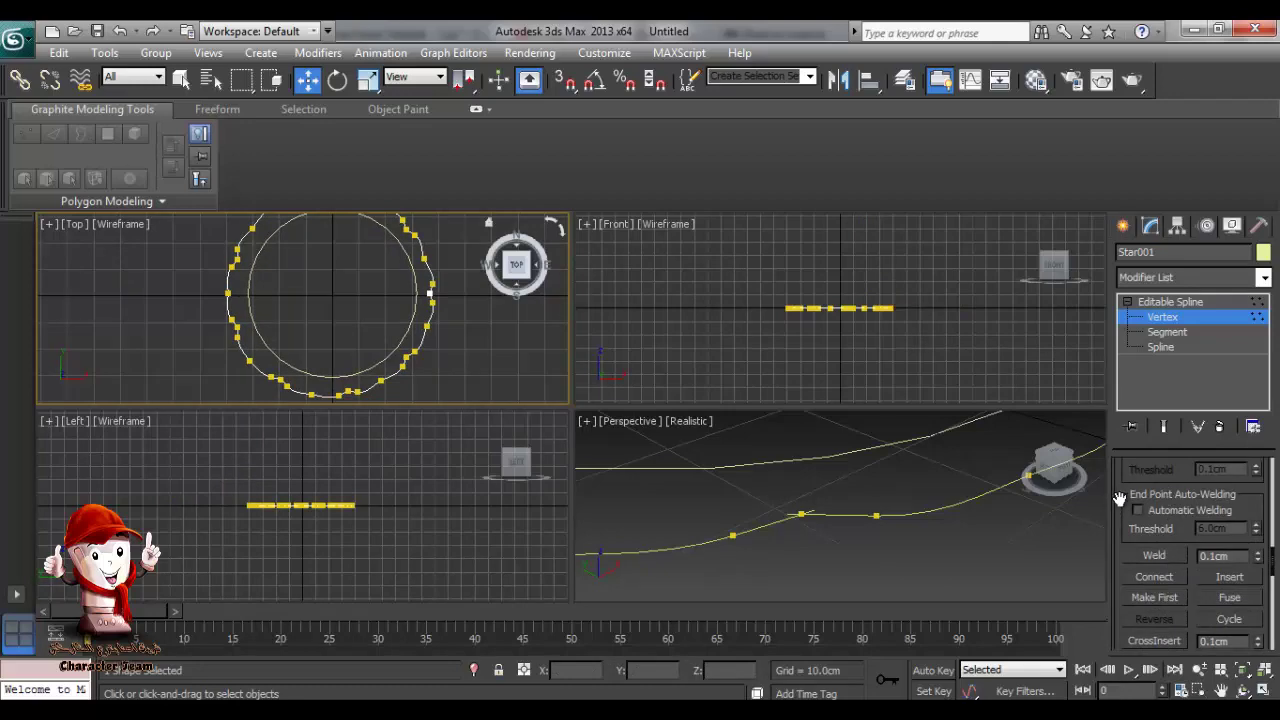
scroll(1140, 545, "up", 3)
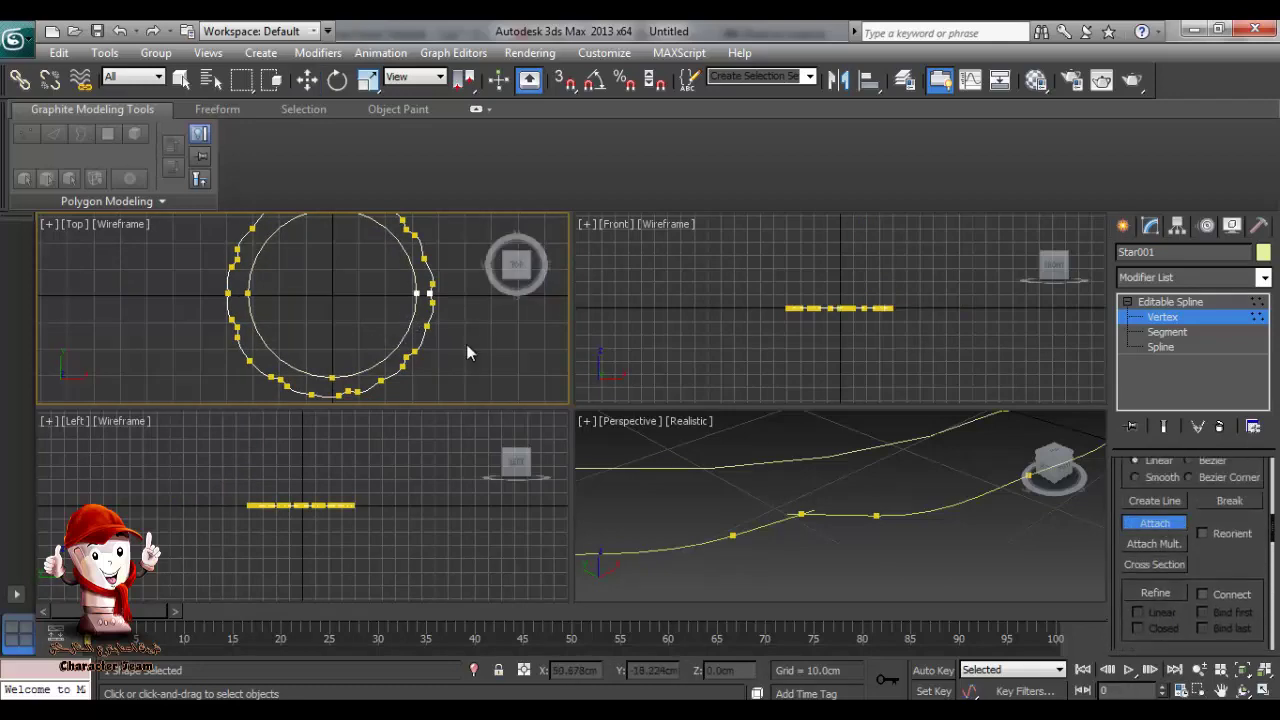
key("w")
scroll(453, 361, "down", 3)
middle_click_drag(431, 370, 476, 322, "alt")
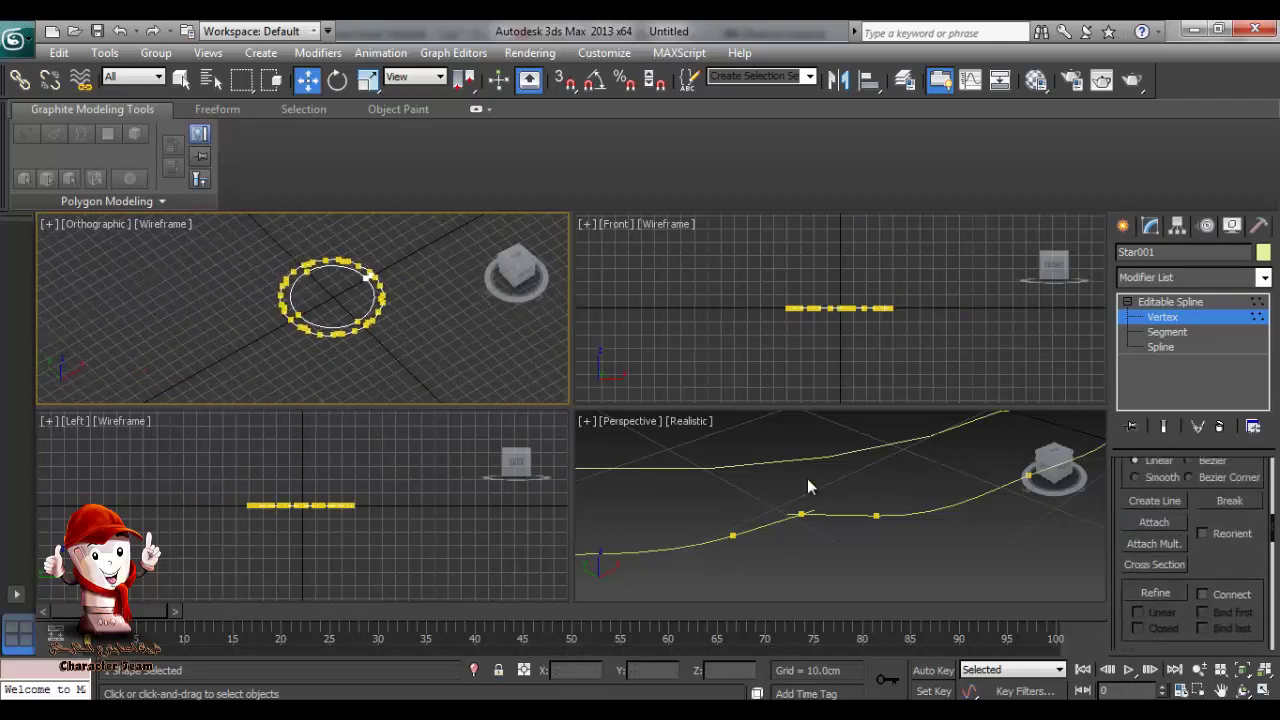
scroll(812, 485, "down", 8)
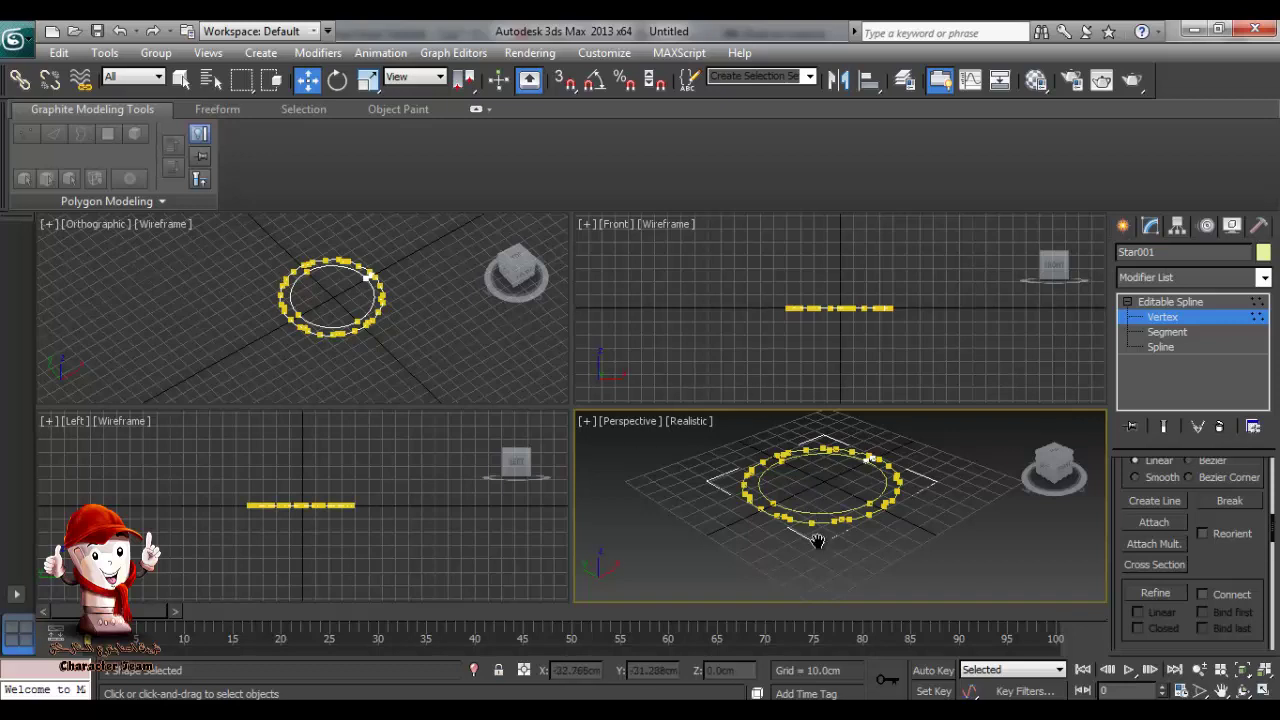
scroll(812, 540, "down", 3)
left_click(1179, 318)
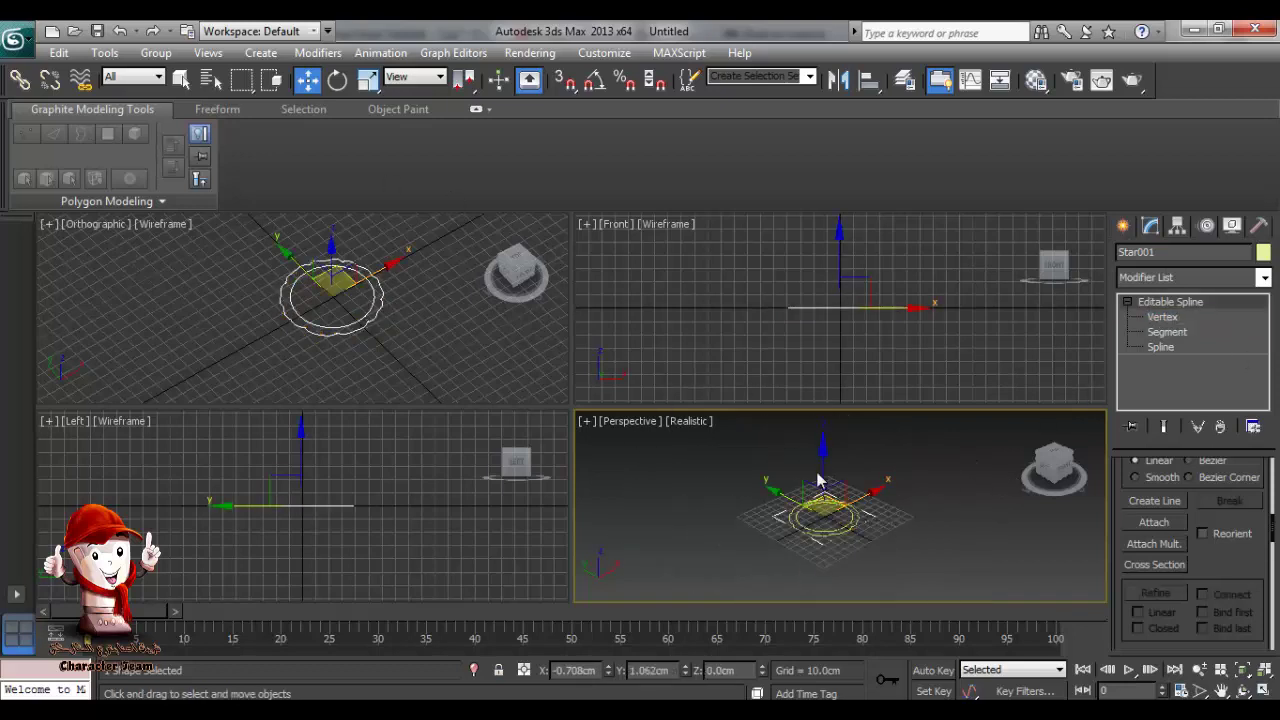
In the front view, clone the combined spline straight up with about 35.56 cm spacing as two independent copies.
middle_click_drag(887, 559, 880, 548)
middle_click_drag(725, 326, 720, 365)
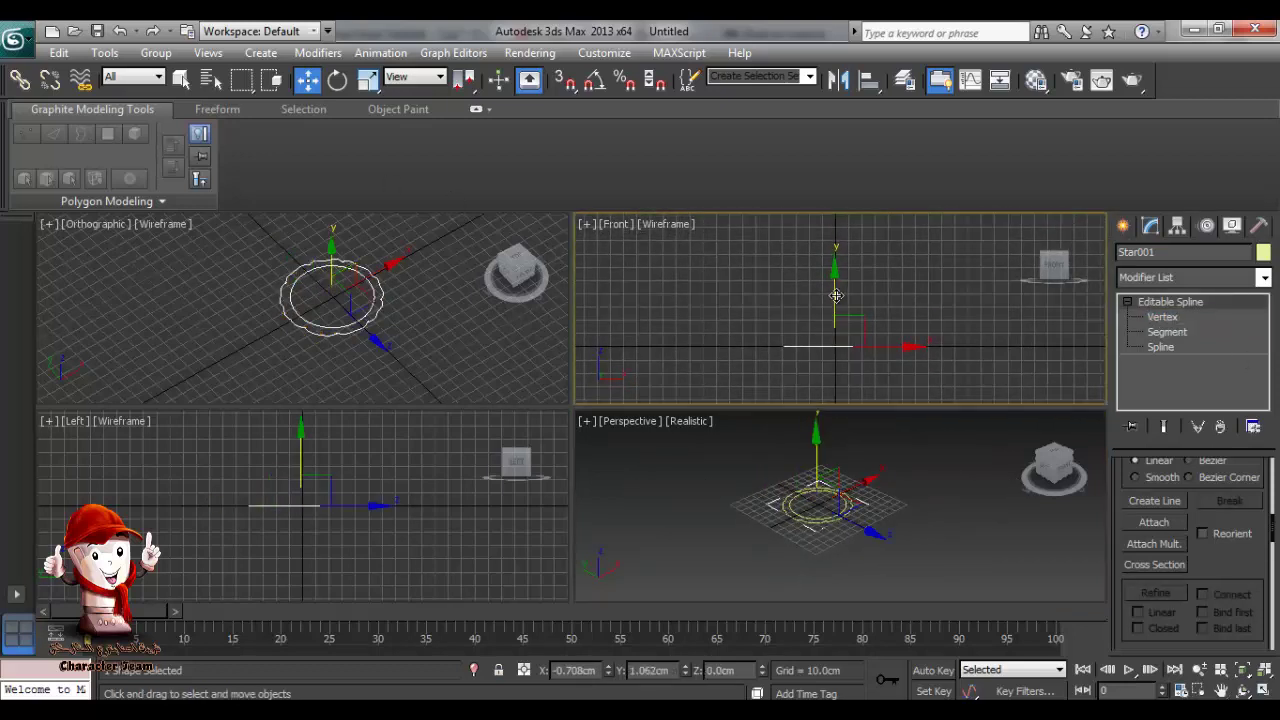
left_click_drag(836, 296, 836, 248, "shift")
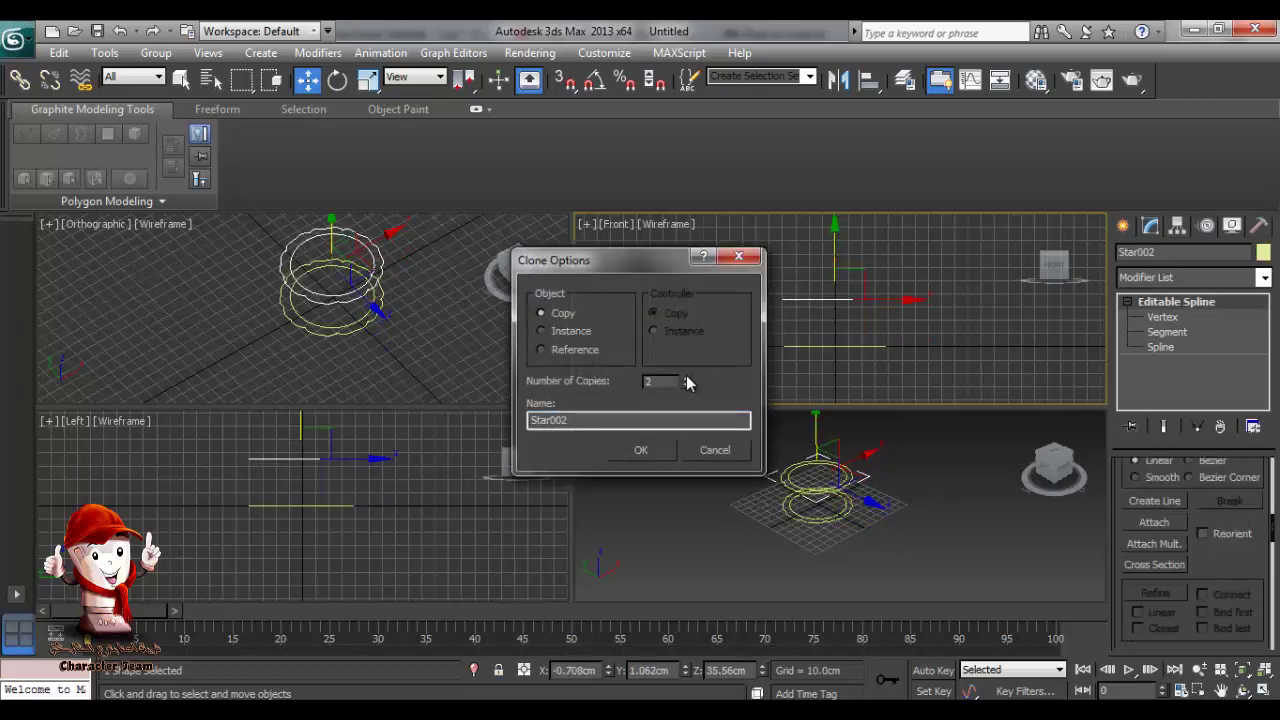
left_click(652, 450)
Scale the middle spline copy up slightly and the top copy up more in the front view, and check their shape in perspective.
middle_click_drag(776, 335, 758, 363)
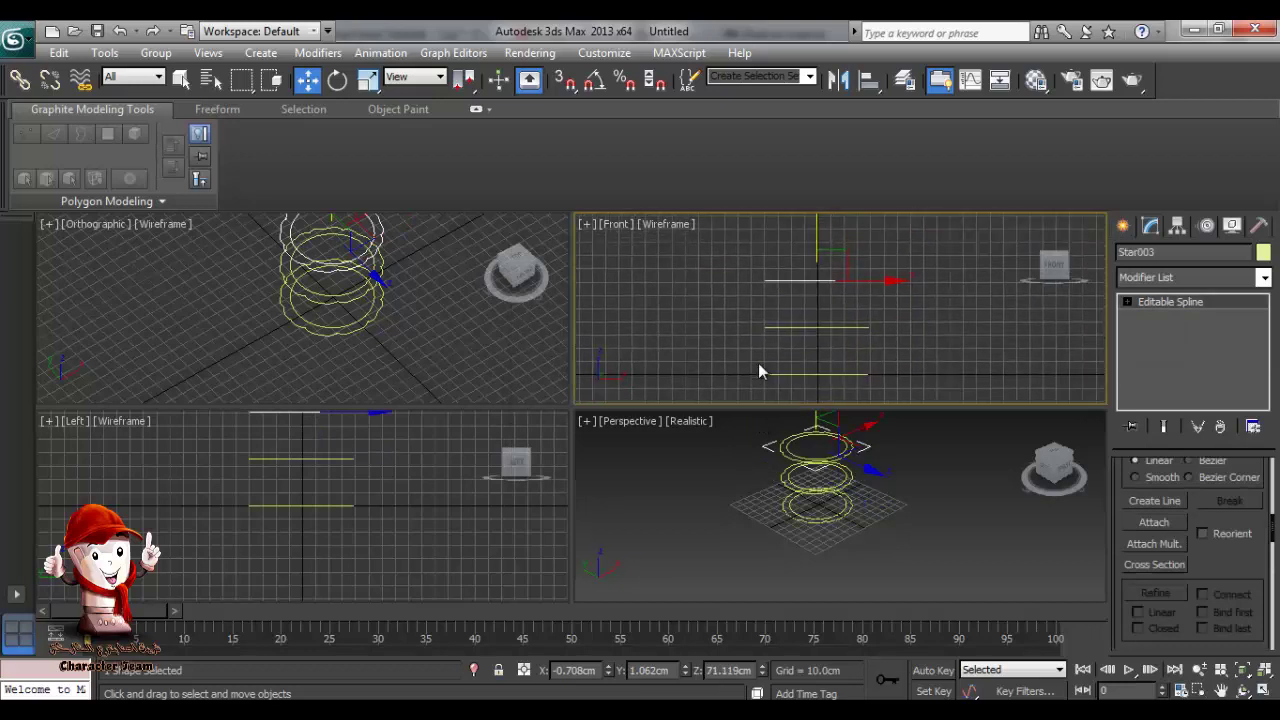
left_click(820, 327)
left_click(368, 81)
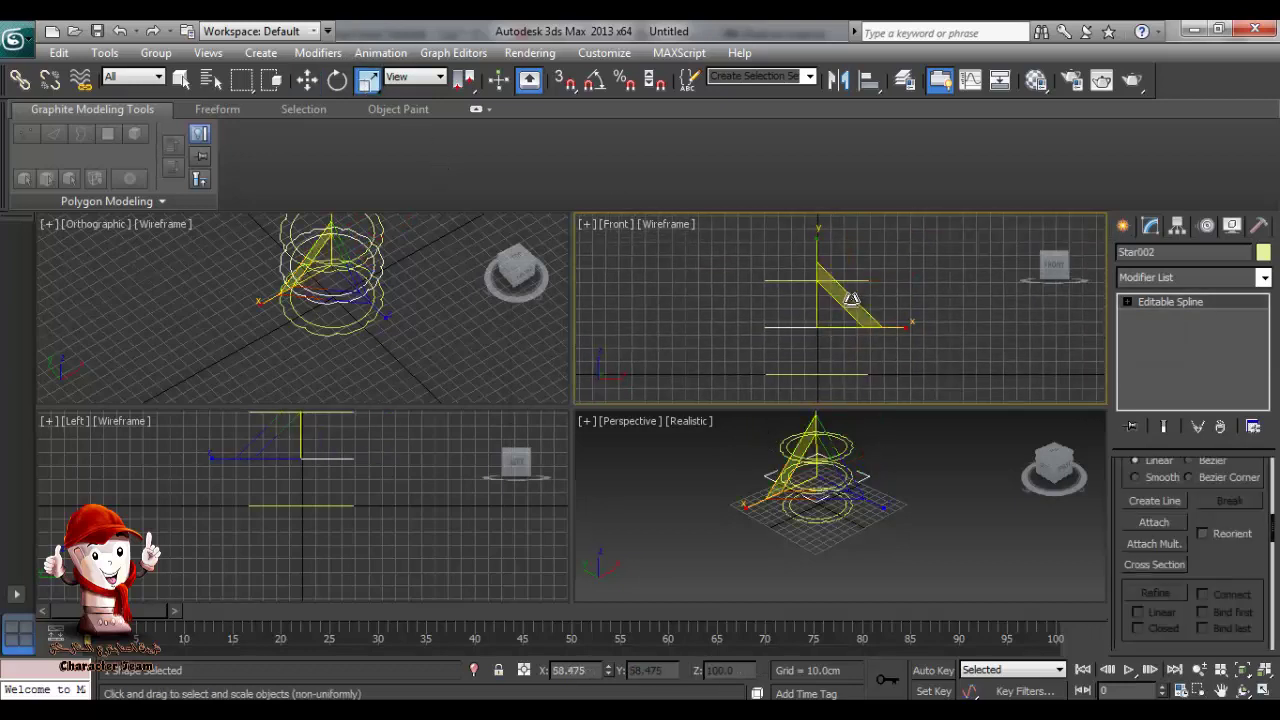
left_click_drag(851, 300, 893, 205)
left_click(800, 282)
middle_click_drag(889, 380, 890, 361)
left_click(879, 511)
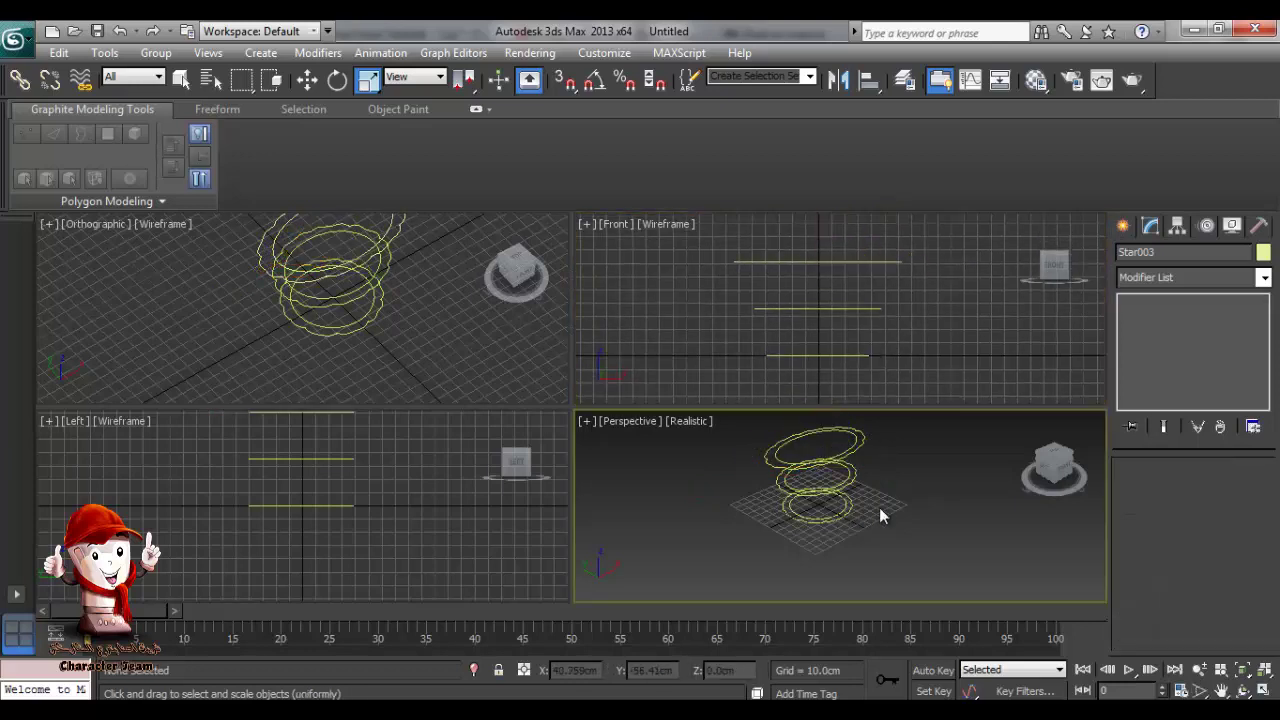
middle_click_drag(880, 510, 841, 562, "alt")
Undo the scaling of the two spline copies and the cloning that made them.
key("ctrl+z")
key("ctrl+z")
key("ctrl+z")
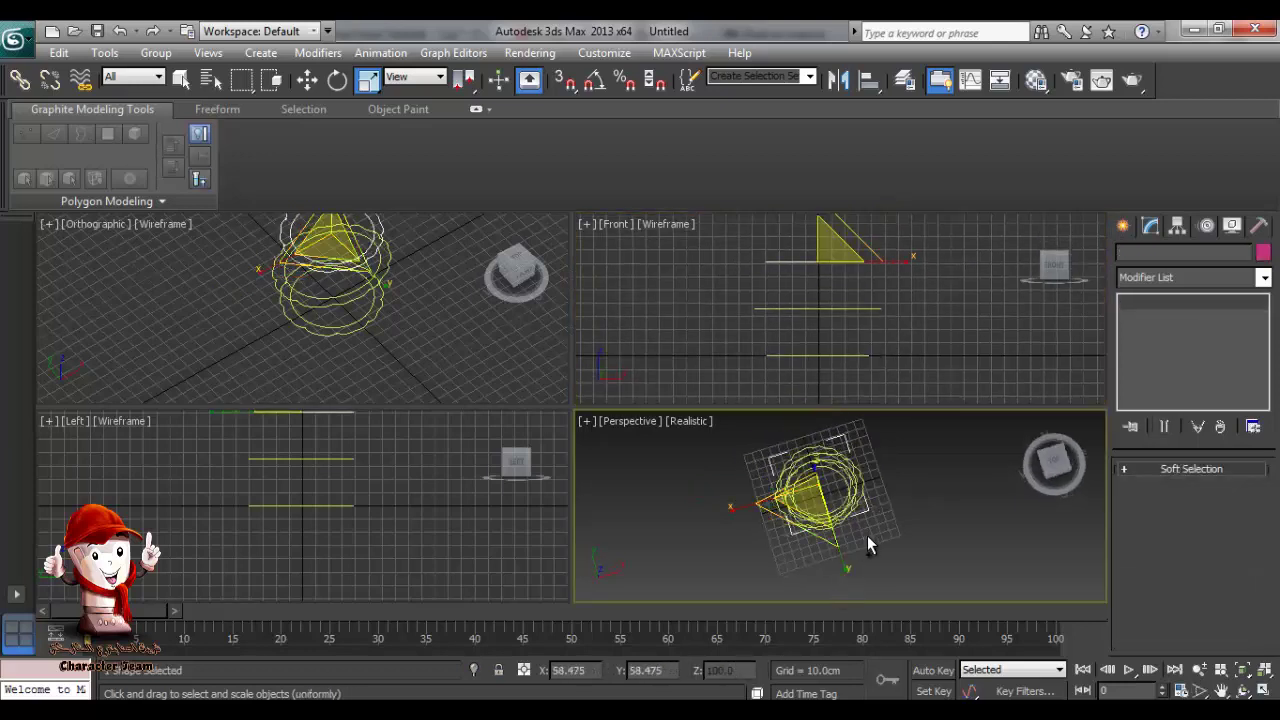
key("ctrl+z")
key("ctrl+z")
key("ctrl+z")
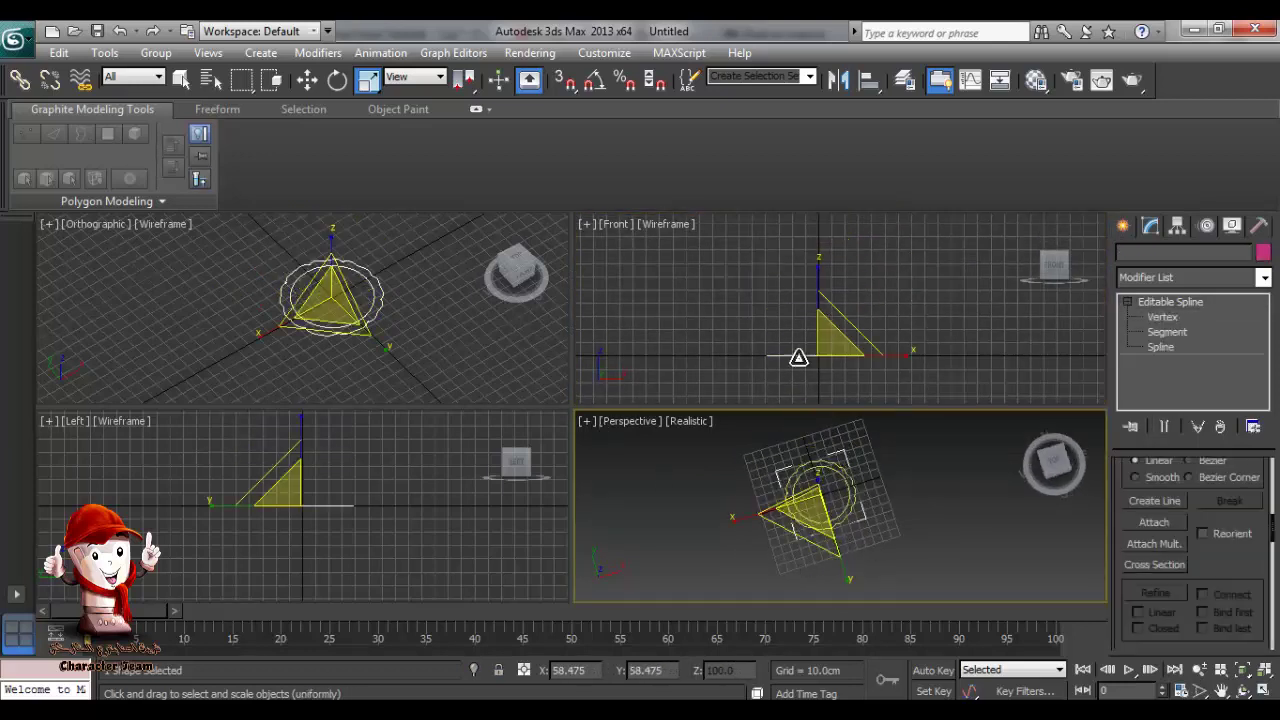
In the front view, clone the combined spline straight up as two copies spaced about 39 cm apart.
key("w")
left_click_drag(815, 304, 814, 253, "shift")
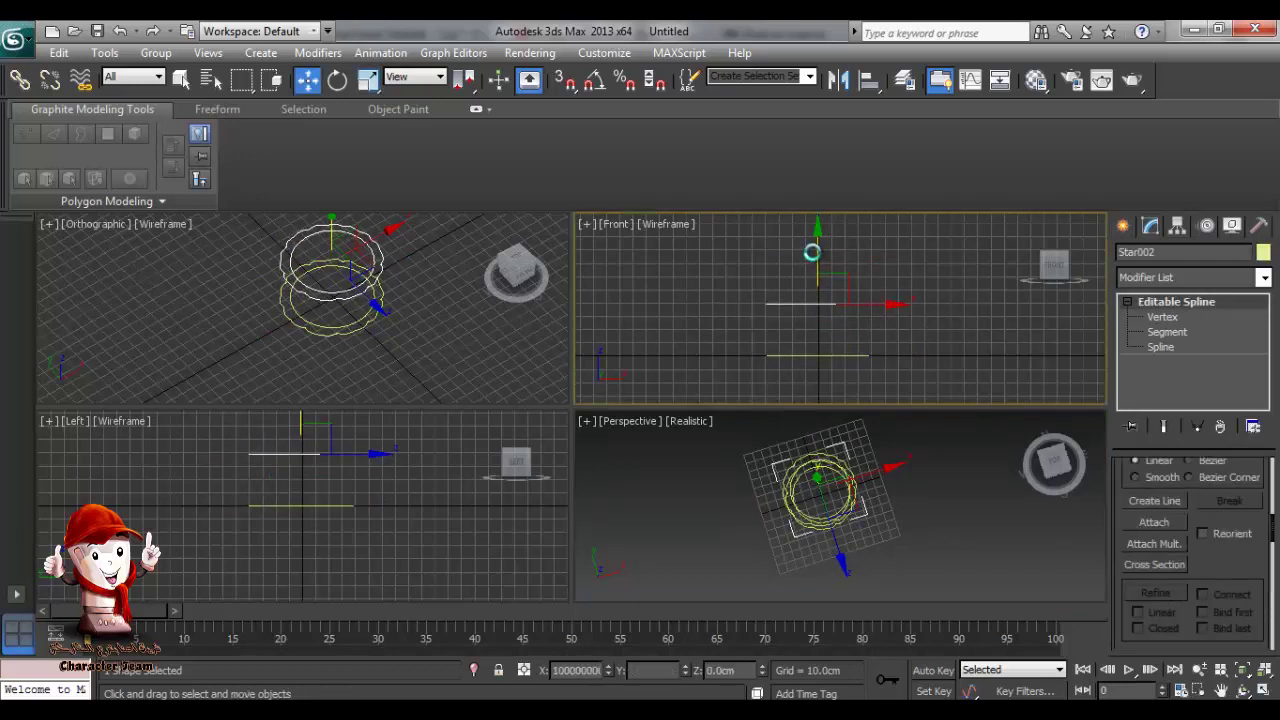
left_click(638, 451)
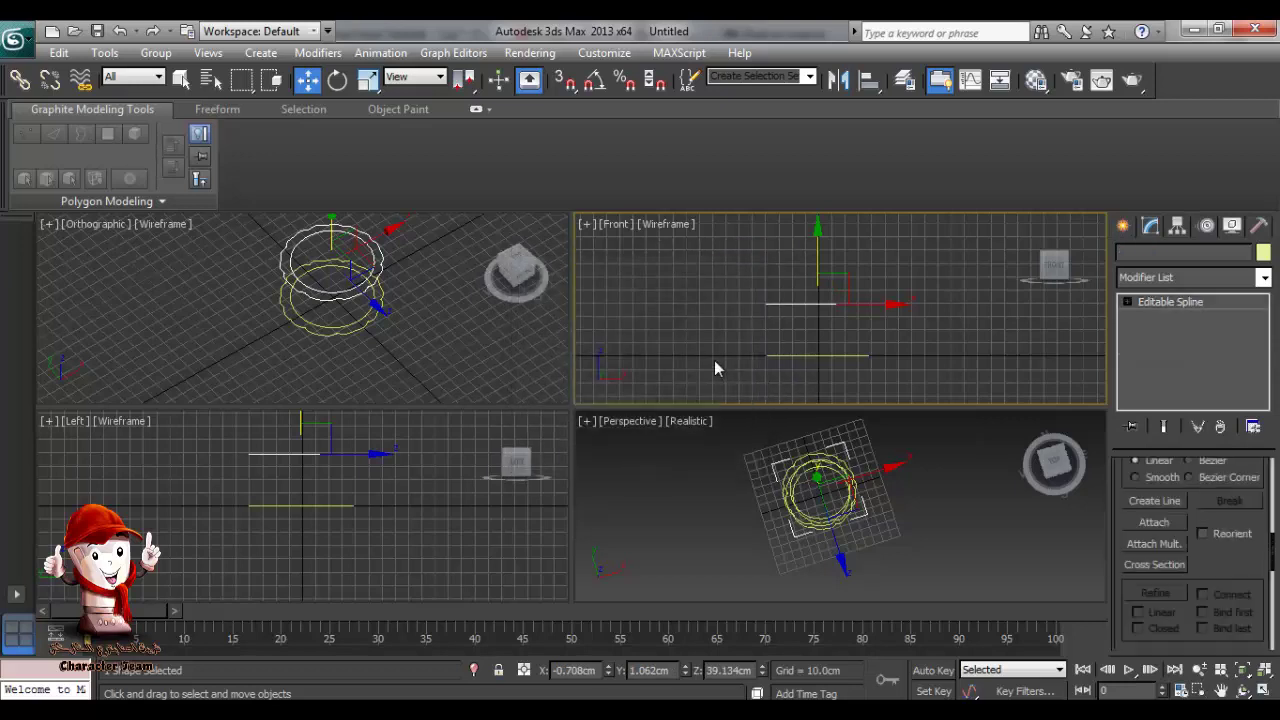
middle_click_drag(713, 352, 715, 365)
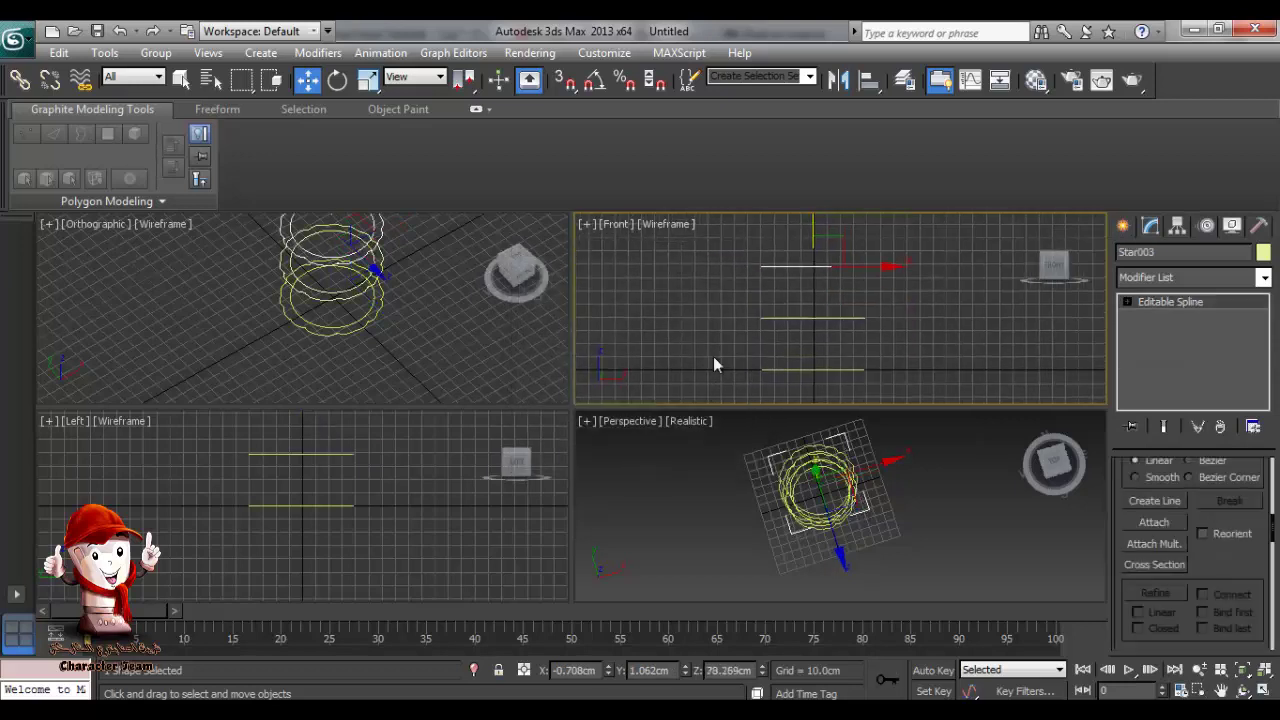
Scale the middle spline copy uniformly to about 123% and the top copy to about 148%.
left_click(793, 317)
right_click(371, 82)
left_click_drag(731, 279, 573, 331)
left_click_drag(660, 383, 669, 169)
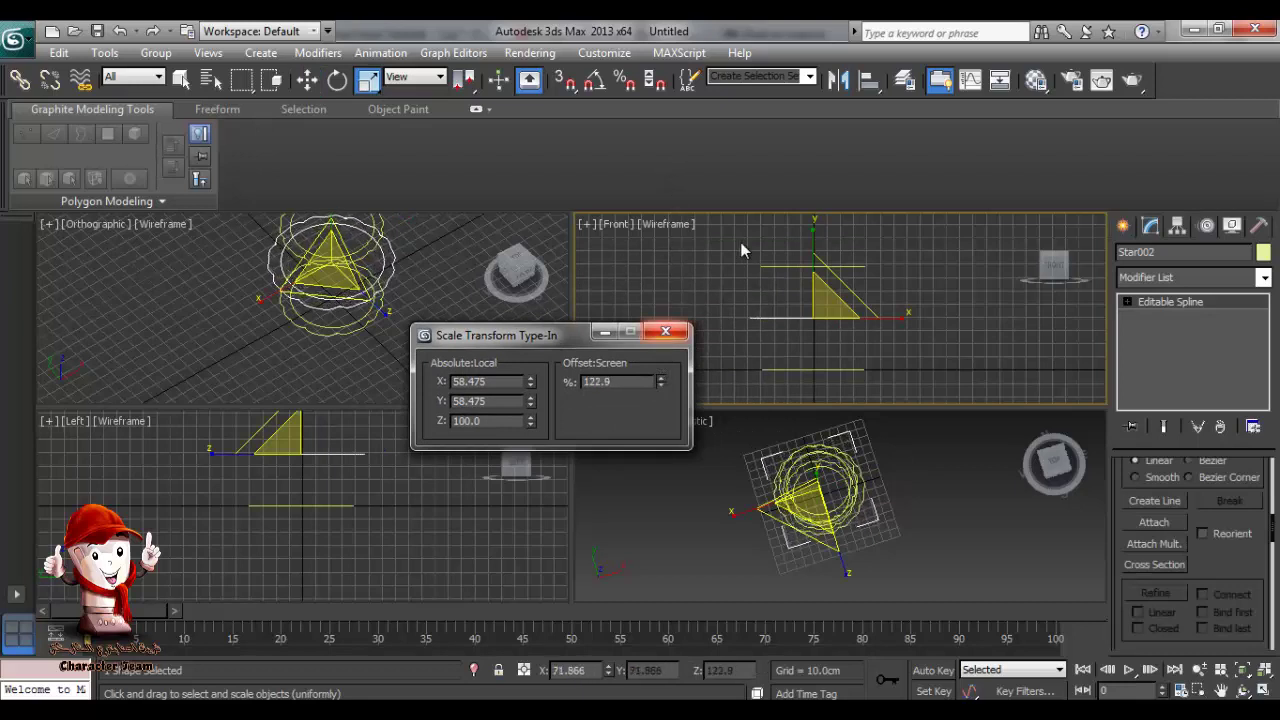
left_click(771, 266)
left_click_drag(660, 386, 666, 635)
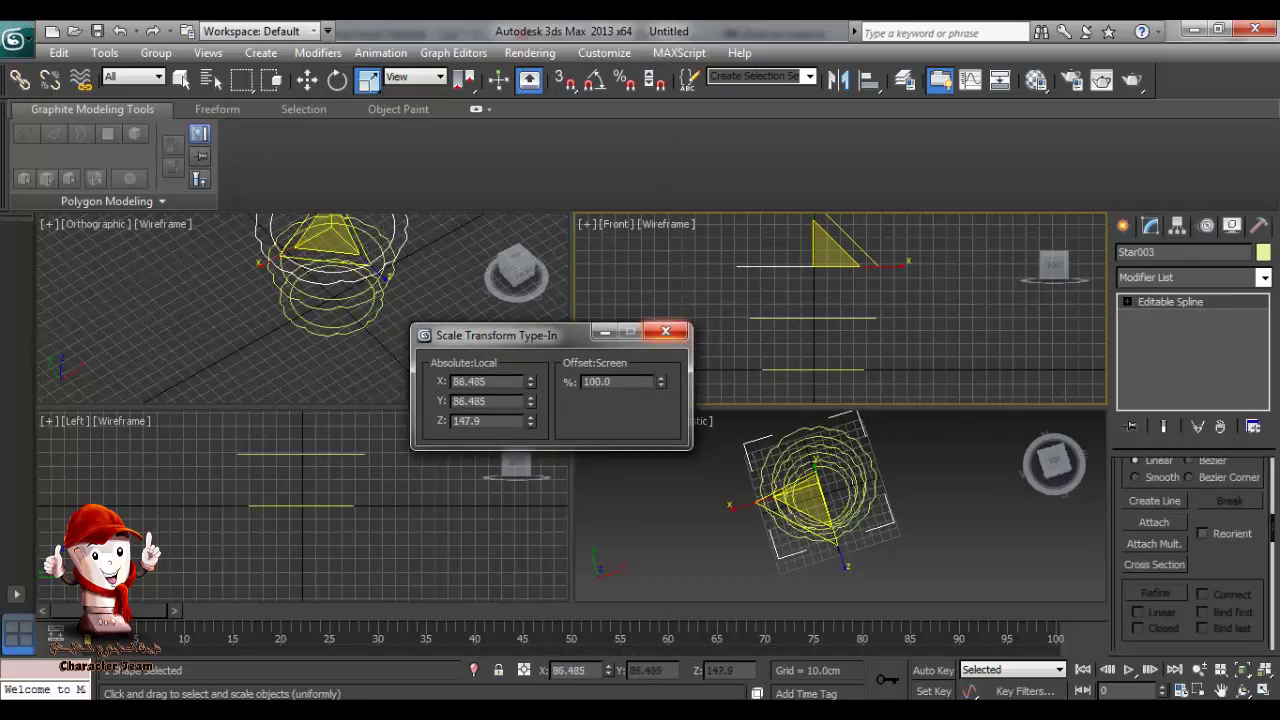
left_click(667, 333)
Attach the middle and top splines to the bottom one and connect the three levels with Cross Section.
left_click(826, 371)
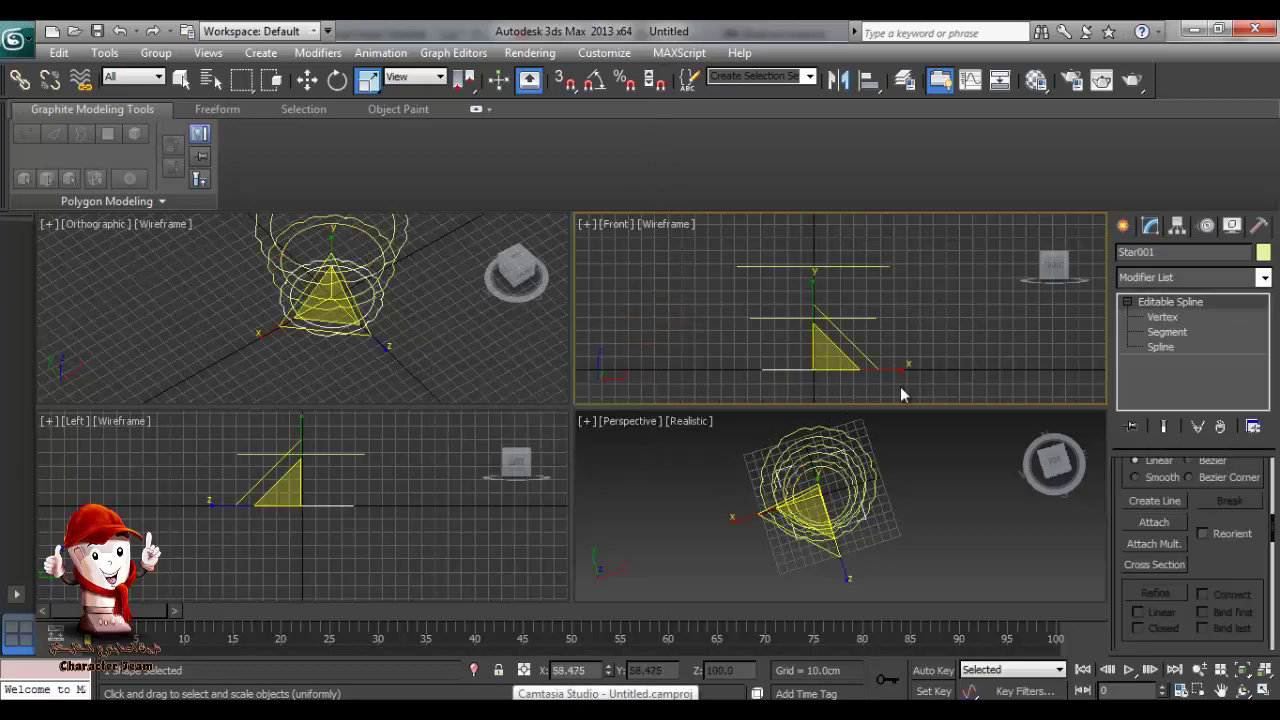
left_click(1154, 522)
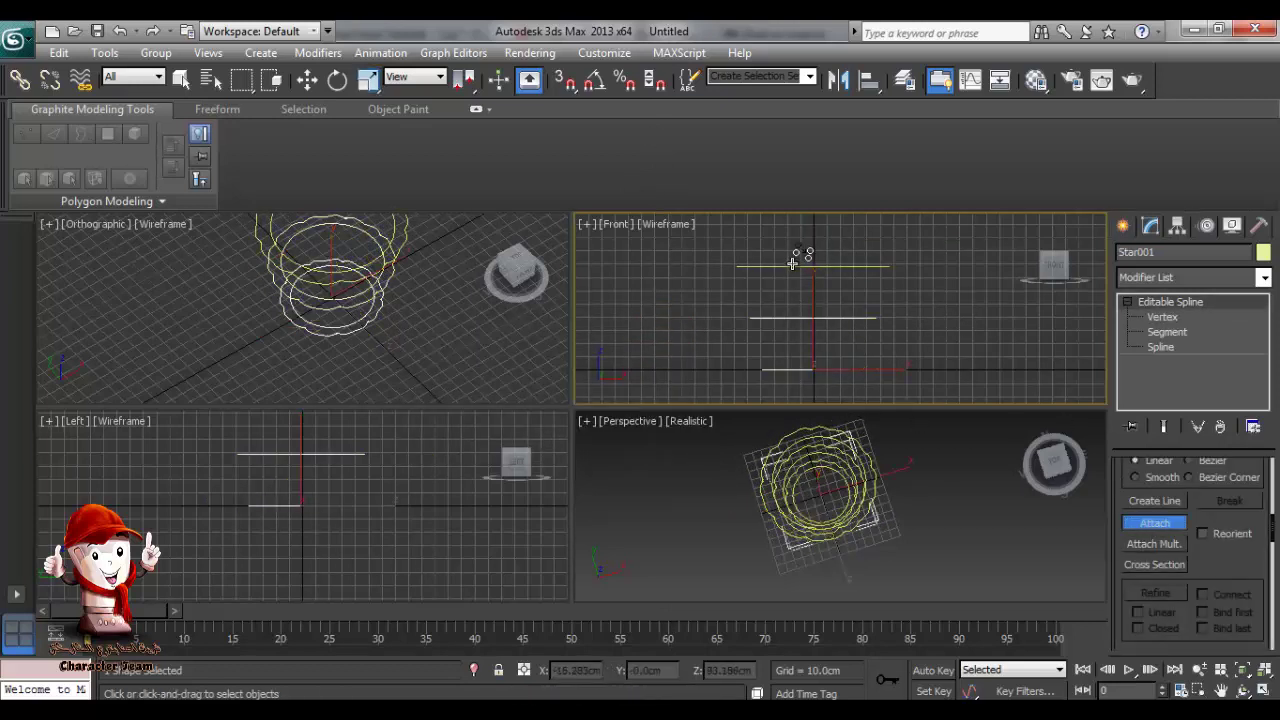
left_click(1154, 564)
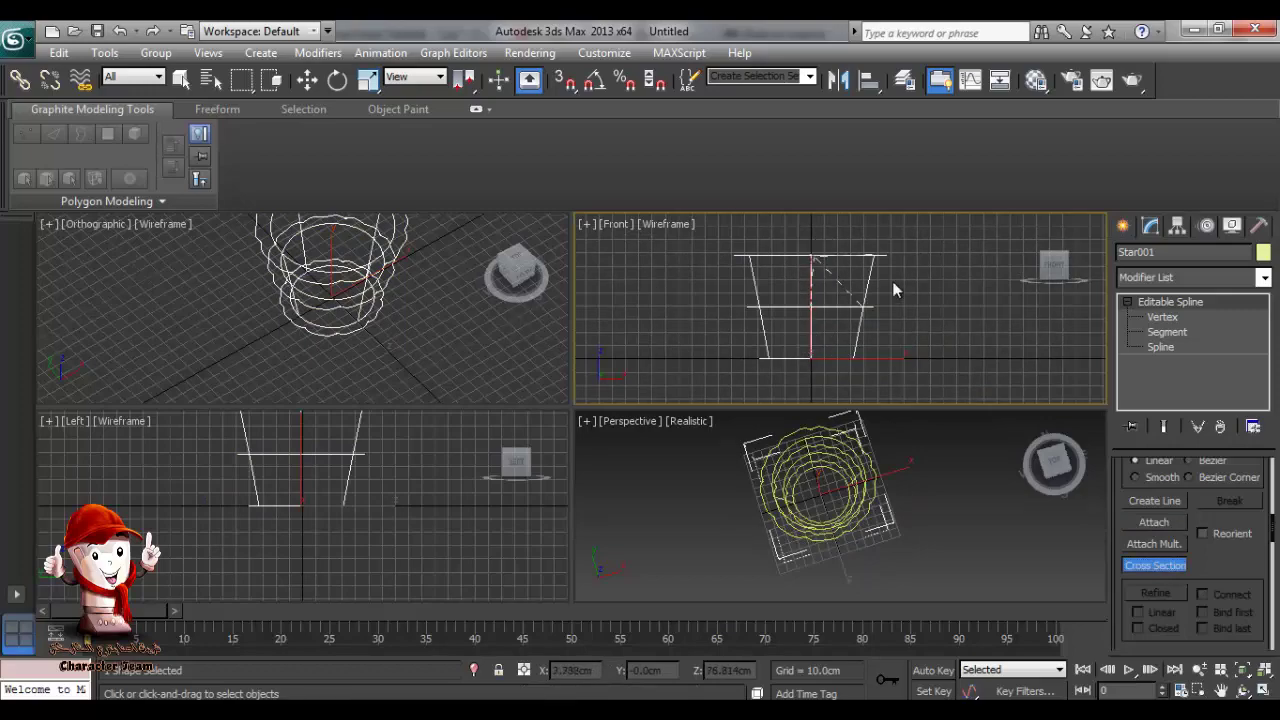
middle_click_drag(940, 318, 922, 345, "alt")
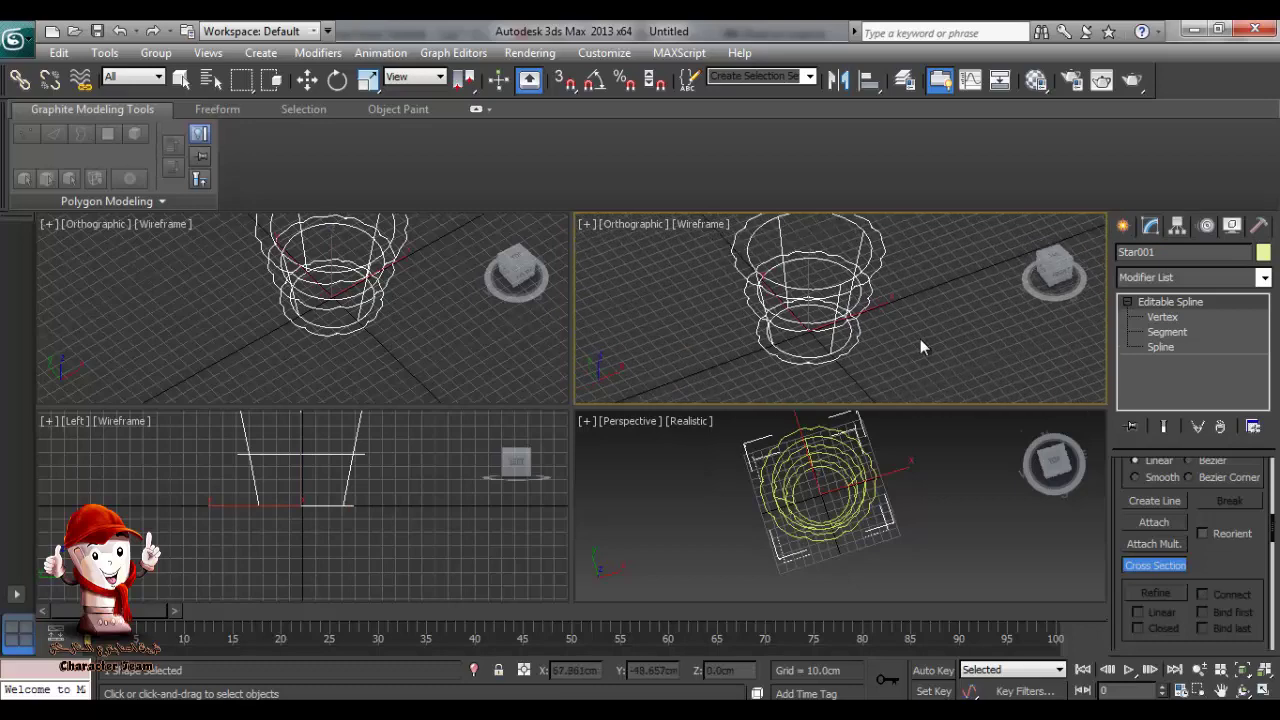
Apply the Surface modifier to the connected spline cage and check the resulting form in perspective.
key("w")
left_click(1264, 280)
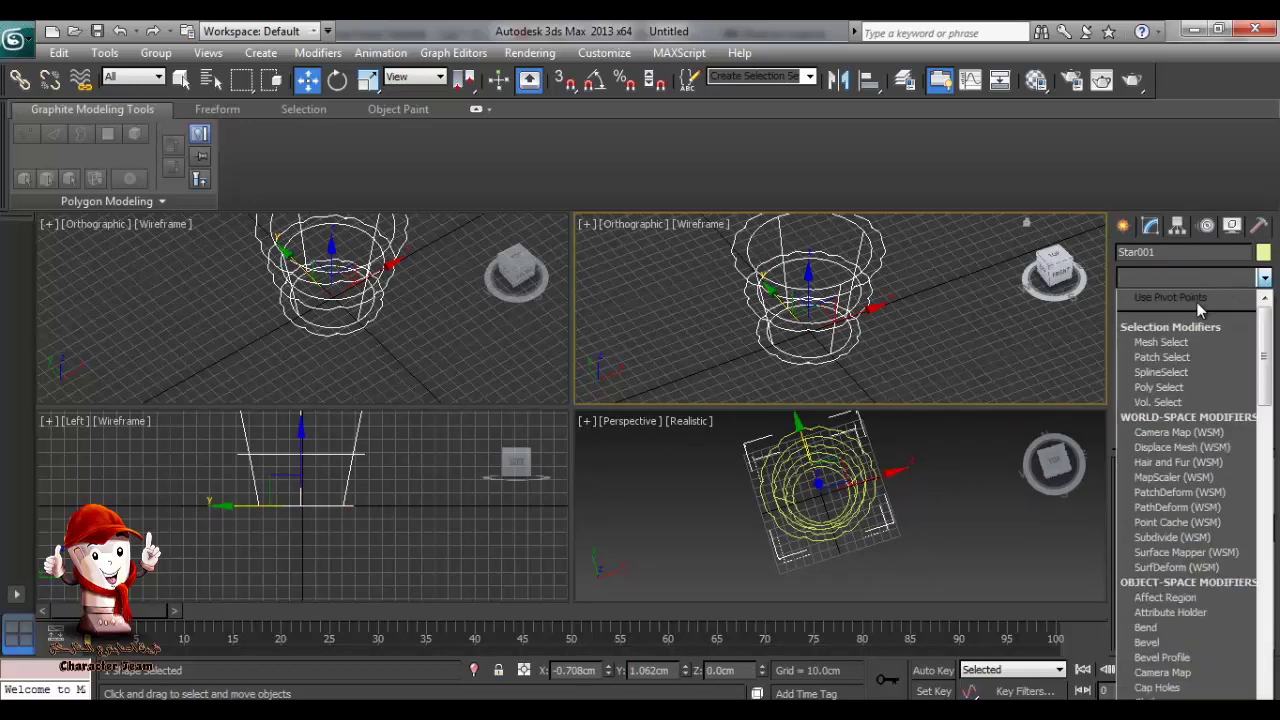
key("s")
key("s")
key("s")
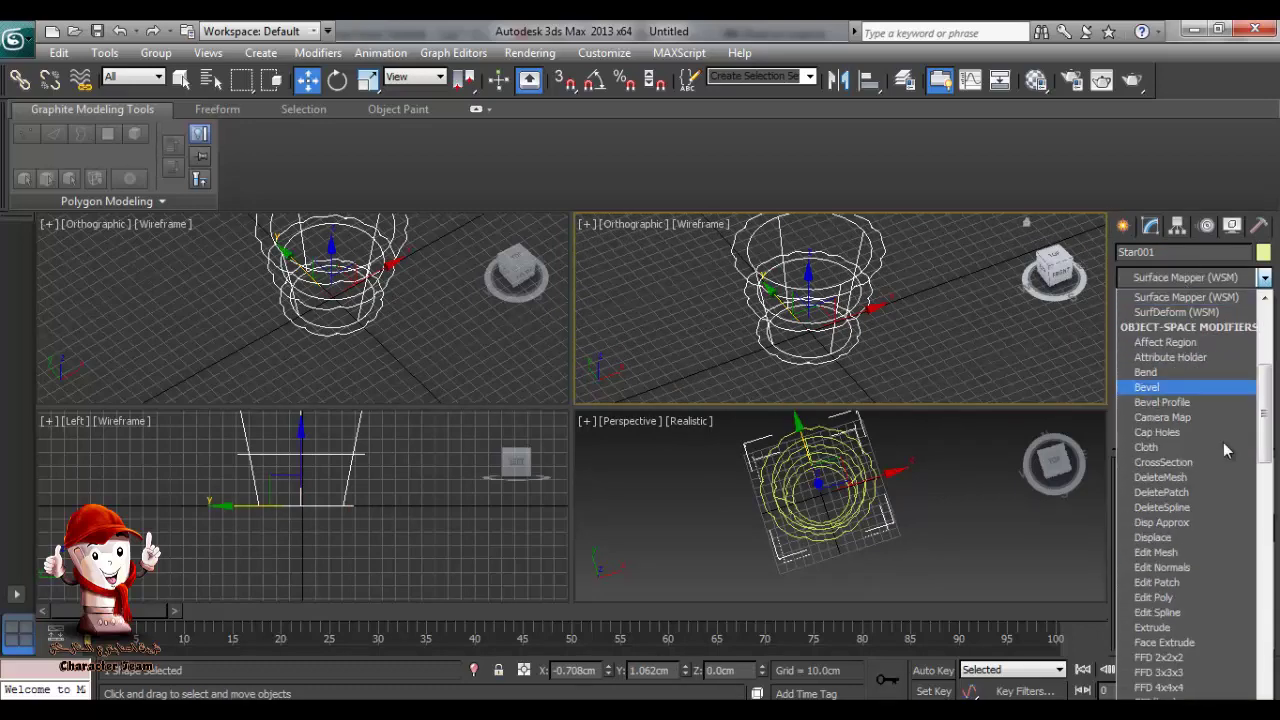
key("s")
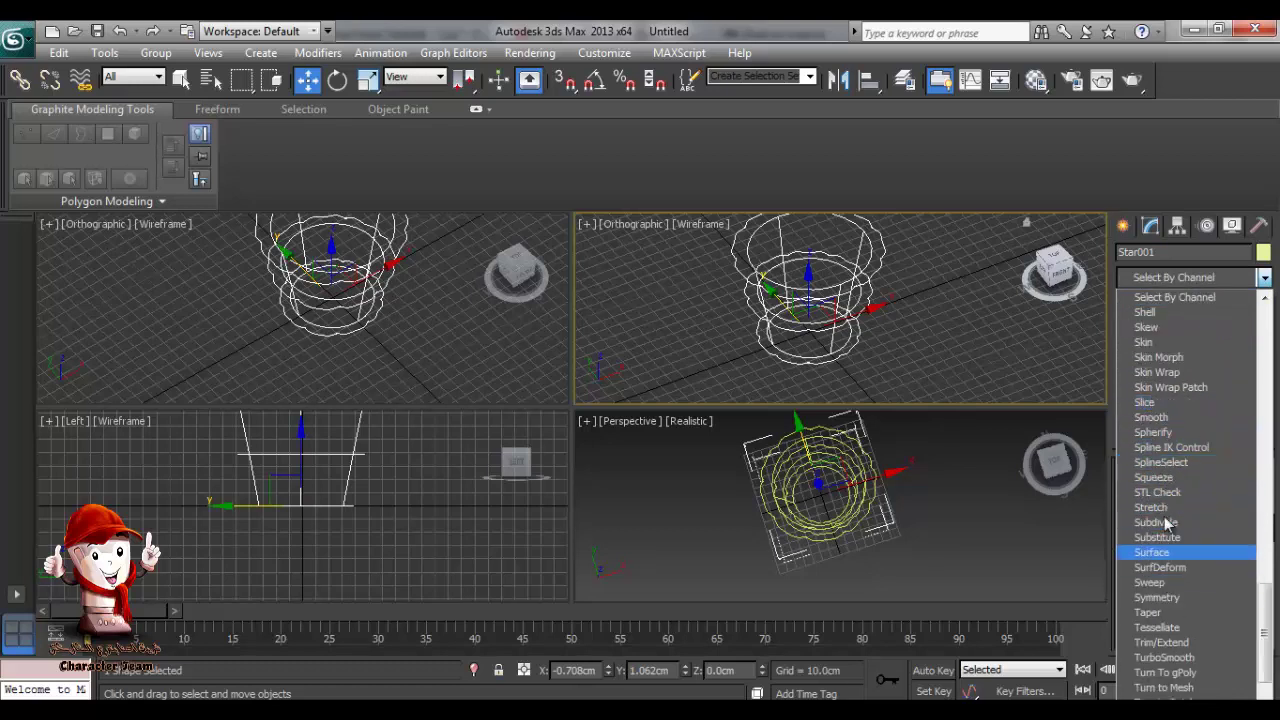
left_click(1150, 552)
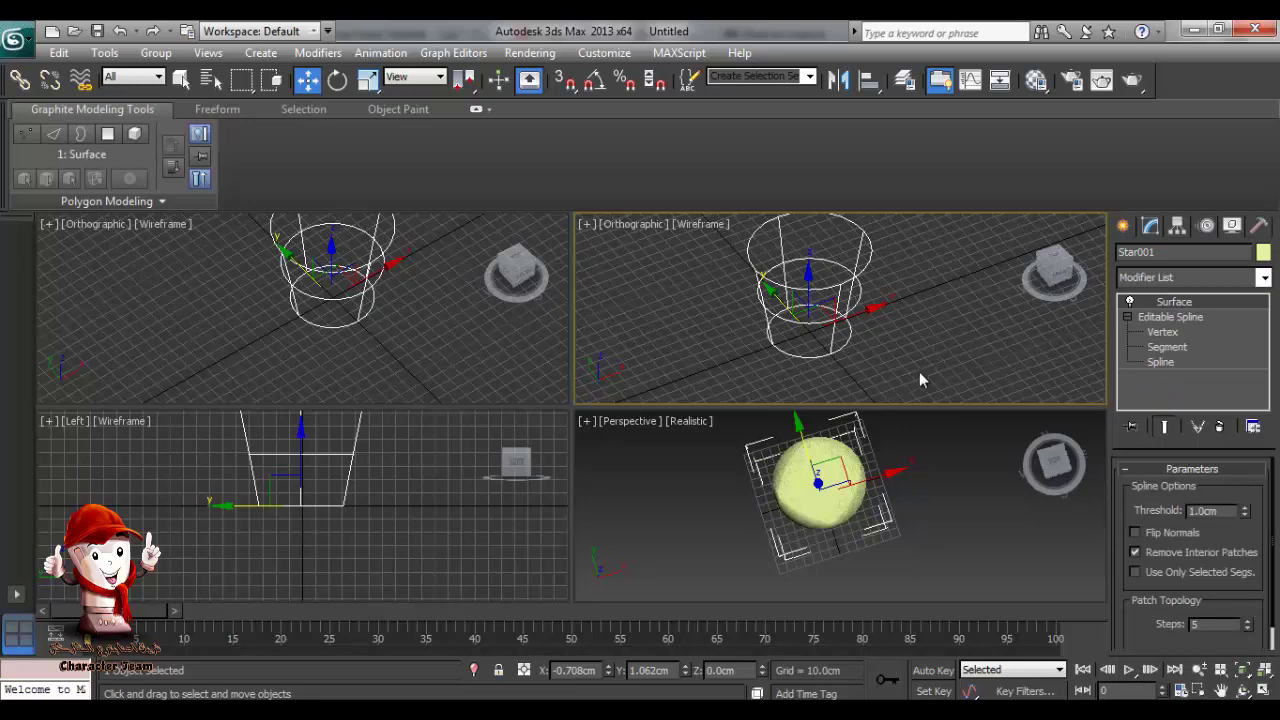
middle_click_drag(920, 372, 846, 294, "alt")
middle_click_drag(874, 510, 840, 488, "alt")
Undo the Surface modifier, the cross-section lines, the attachments, the scaling and the cloned copies of the combined spline.
left_click(892, 298)
key("ctrl+z")
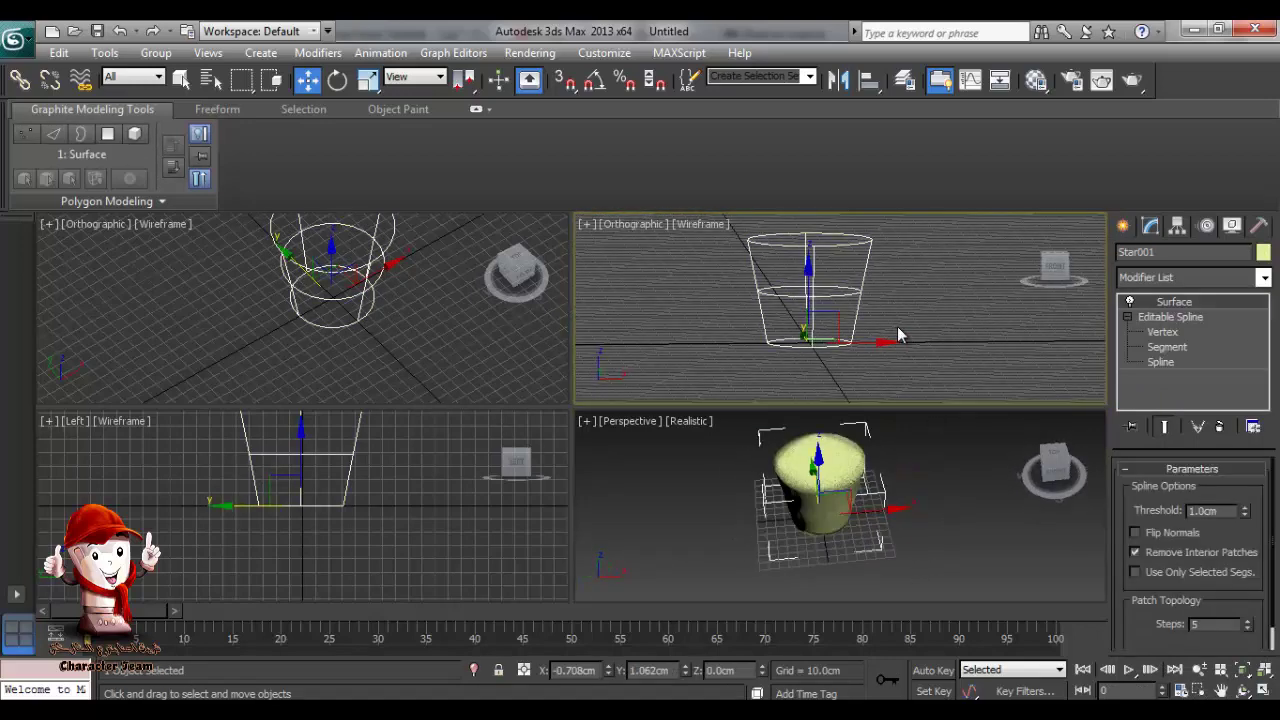
key("ctrl+z")
middle_click_drag(931, 326, 926, 353)
key("ctrl+z")
key("ctrl+z")
key("ctrl+z")
key("ctrl+z")
key("ctrl+z")
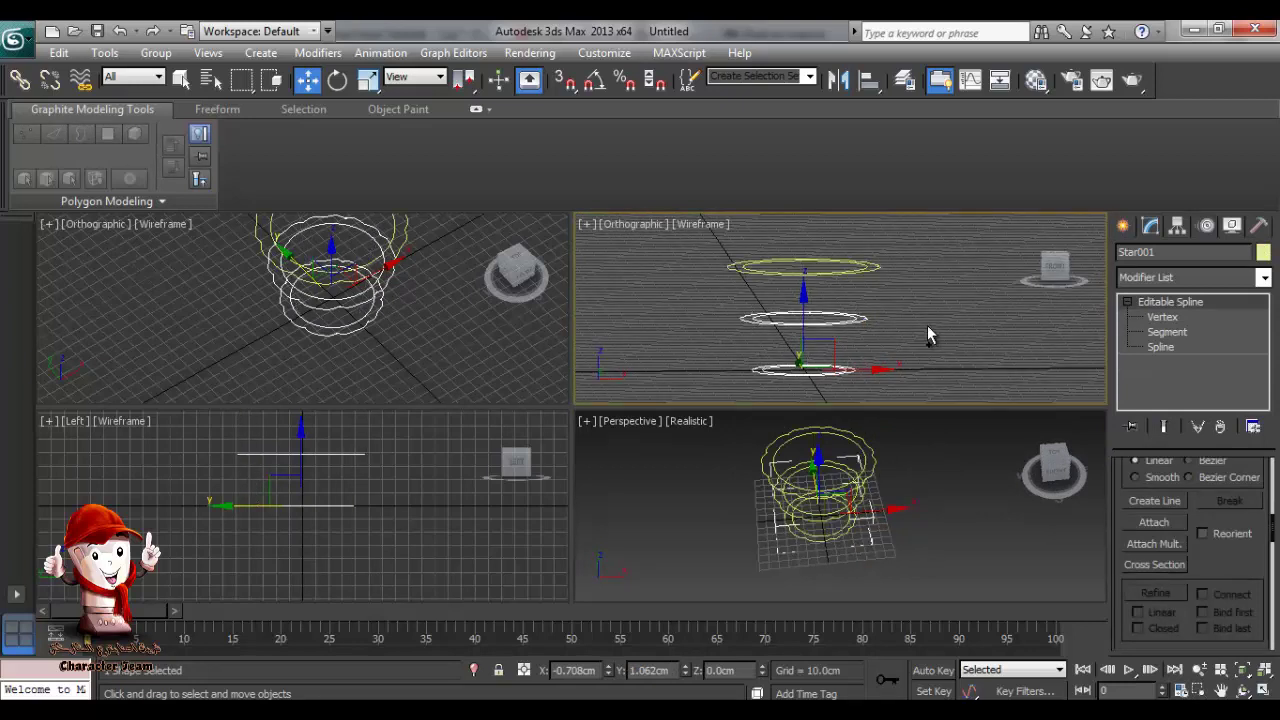
key("ctrl+z")
key("ctrl+z")
key("ctrl+z")
key("ctrl+z")
key("ctrl+z")
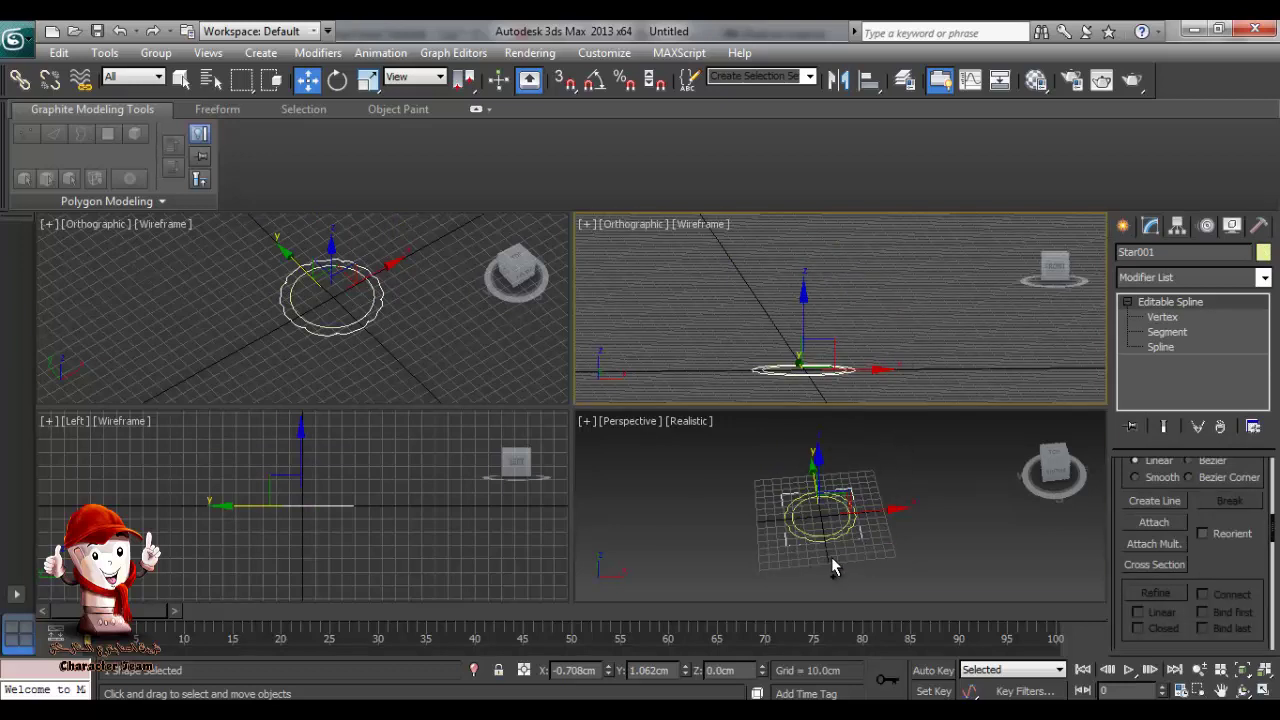
Undo attaching the inner circle so the circle and the lobed spline are separate objects.
mouse_move(832, 590)
middle_mouse_down()
mouse_move(843, 570)
mouse_move(841, 587)
middle_mouse_up()
scroll(840, 540, "up", 6)
key("ctrl+z")
key("ctrl+z")
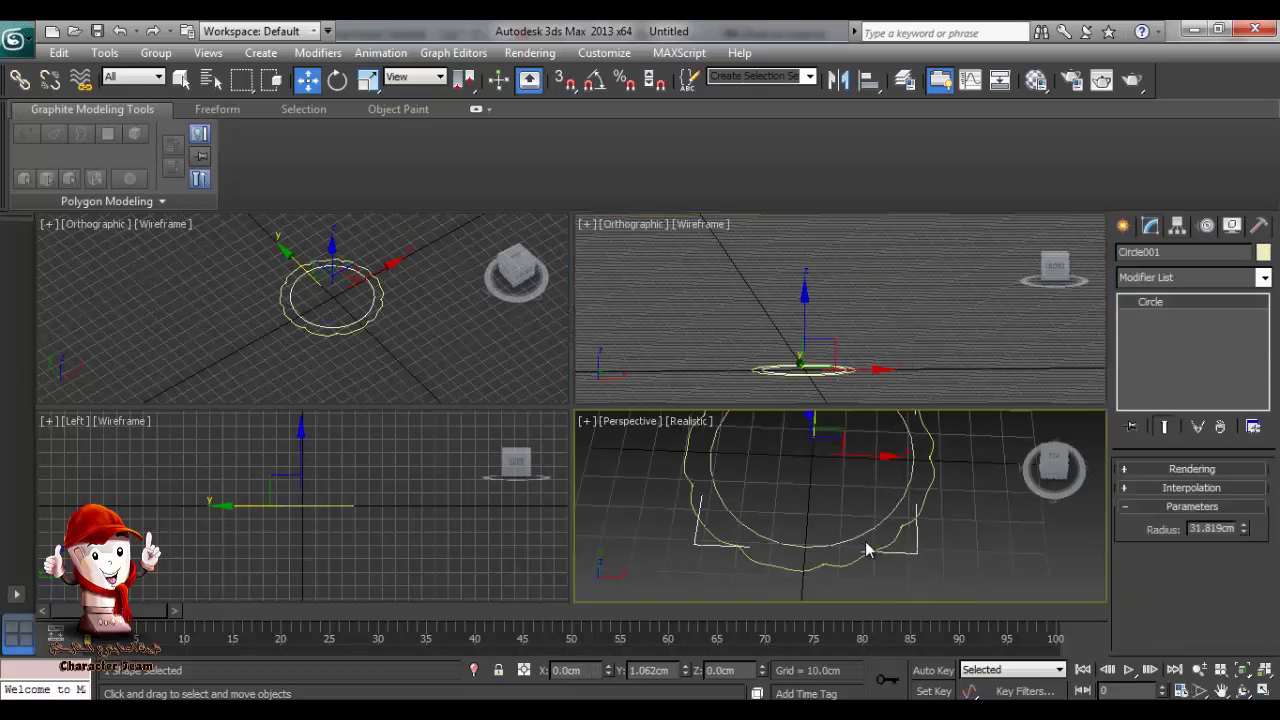
Select the lobed spline and the inner circle together and clone them straight up in the front view as two independent copies.
left_click(953, 516)
left_click(838, 544)
left_click(832, 566, "ctrl")
middle_click_drag(832, 566, 844, 512, "alt")
middle_click_drag(869, 331, 872, 361)
key("f")
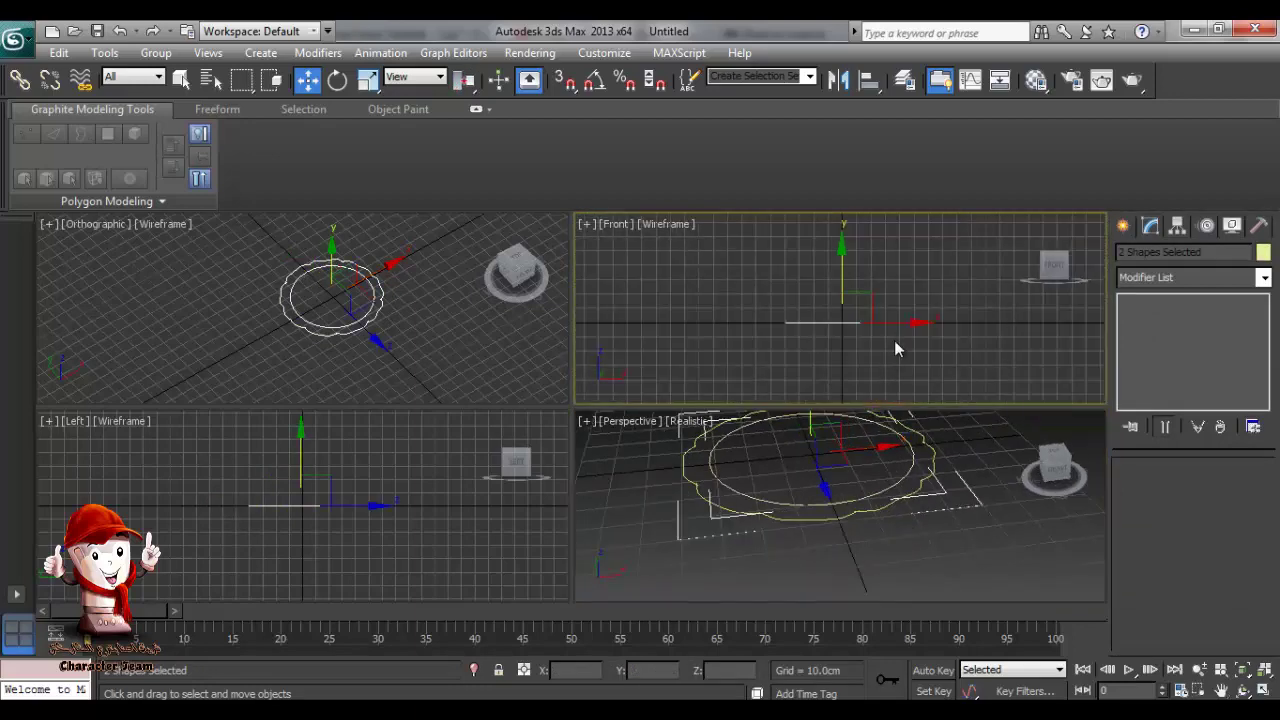
mouse_move(830, 337)
left_mouse_down("shift")
mouse_move(830, 286)
mouse_move(830, 299)
left_mouse_up("shift")
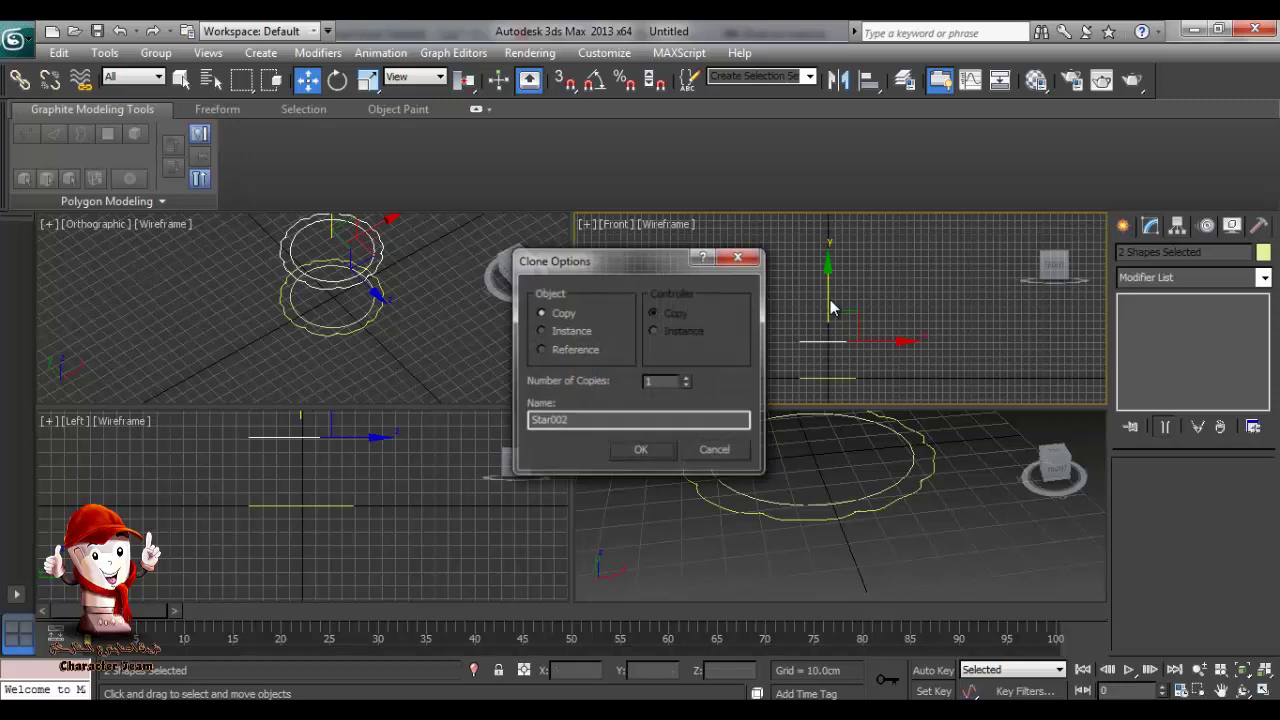
left_click(640, 450)
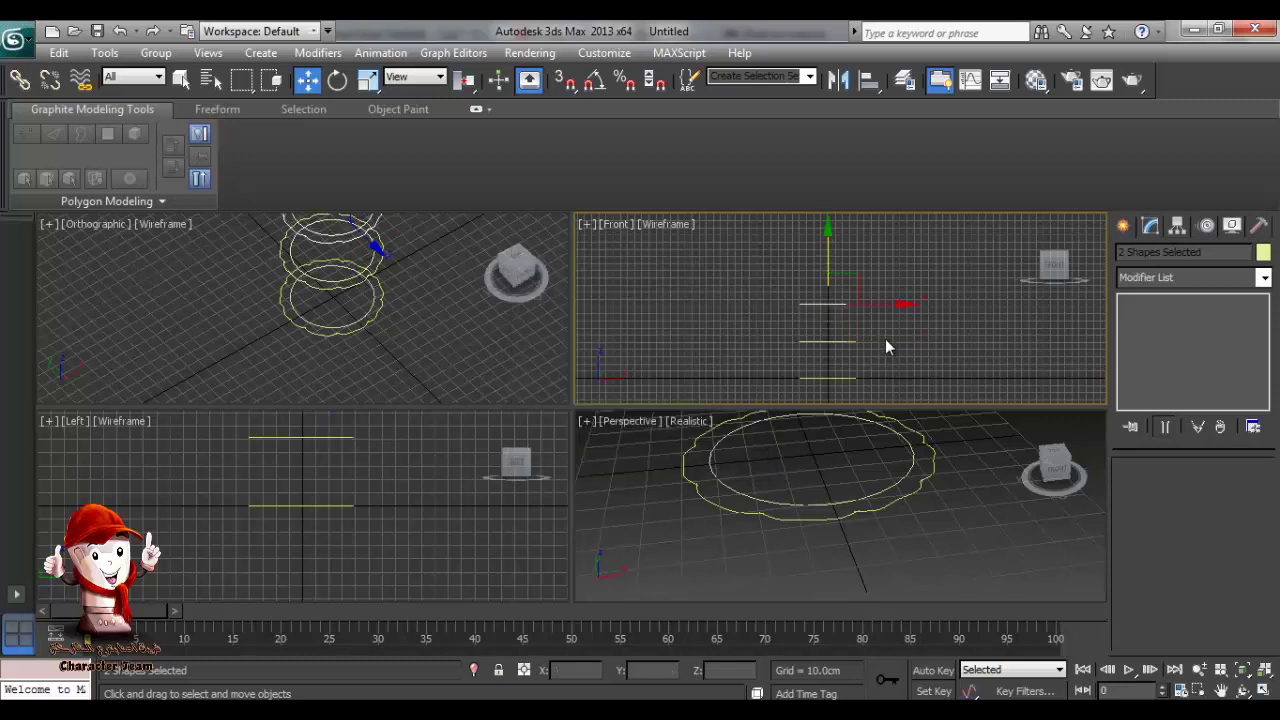
Uniformly scale the middle lobed spline and circle pair up slightly, and the top pair up more.
left_click_drag(871, 335, 800, 357)
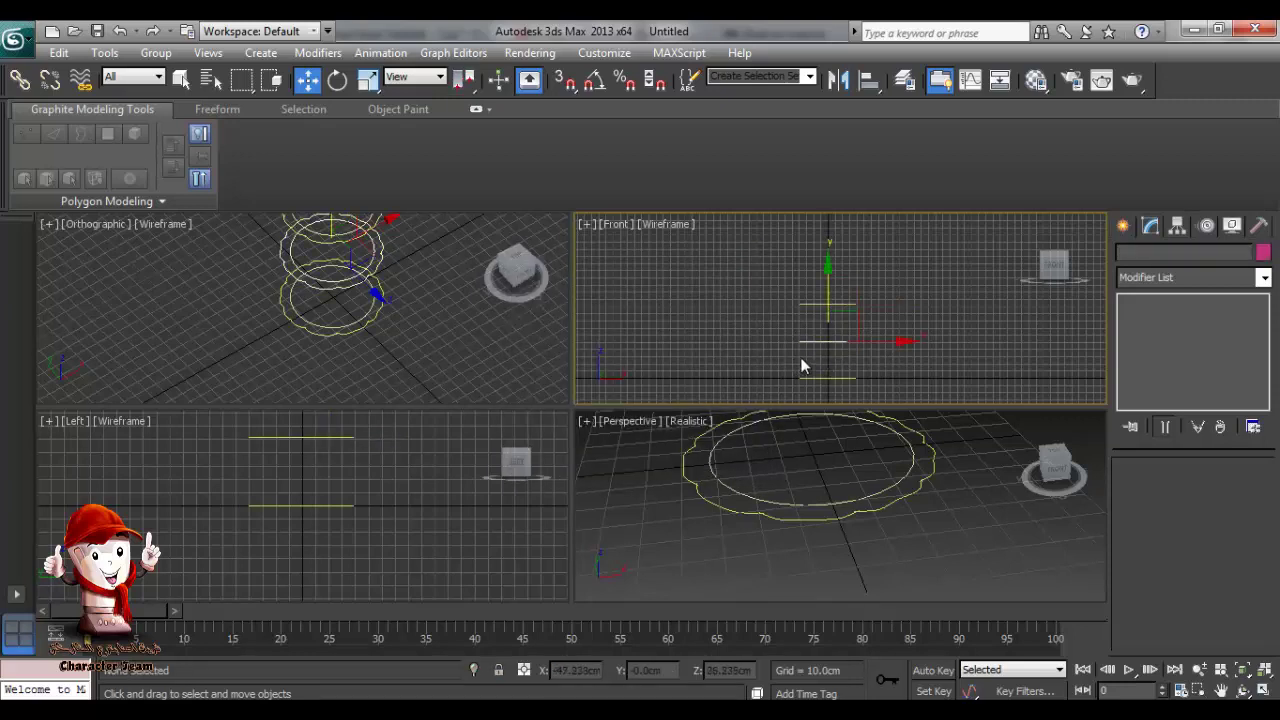
right_click(368, 81)
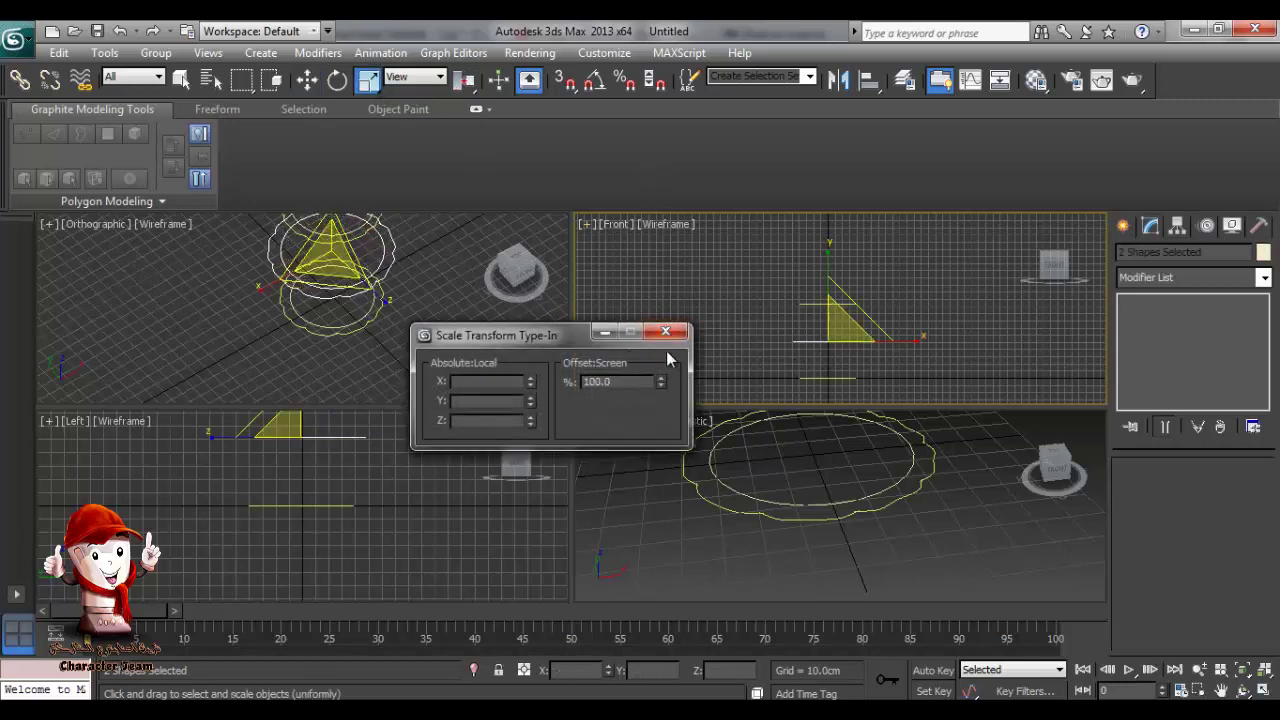
left_click(665, 332)
left_click_drag(764, 278, 826, 320)
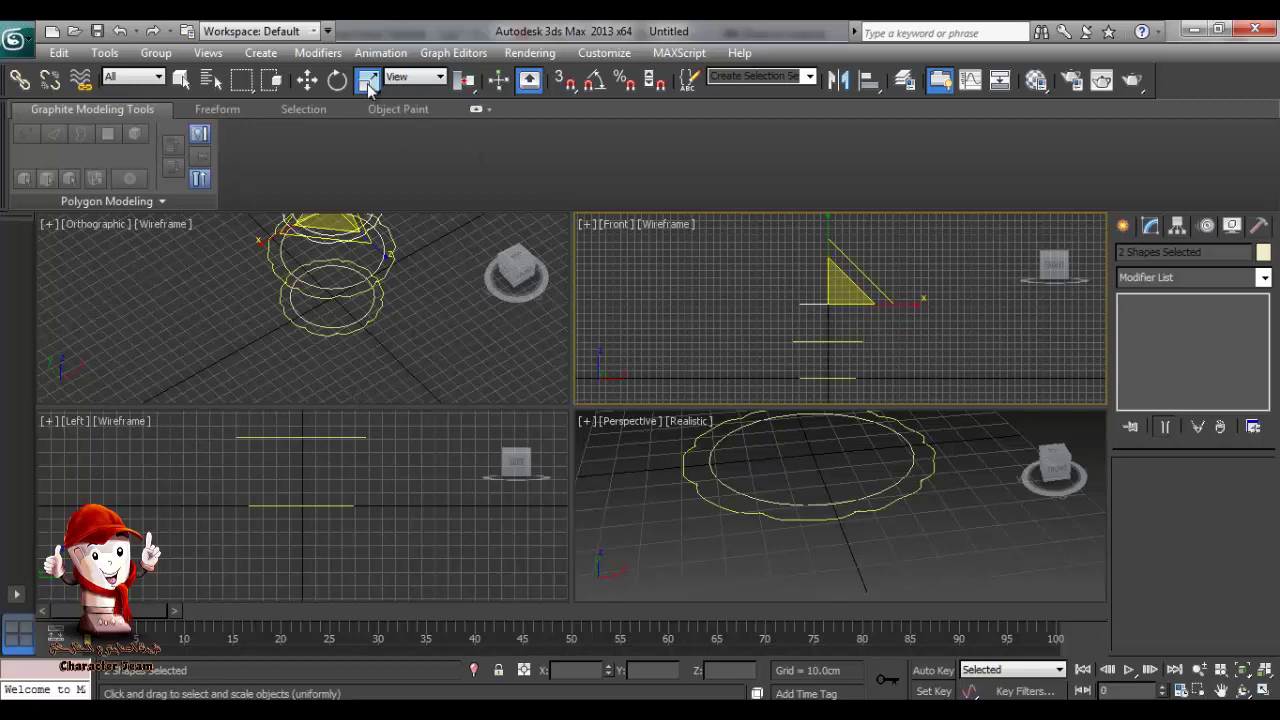
right_click(368, 81)
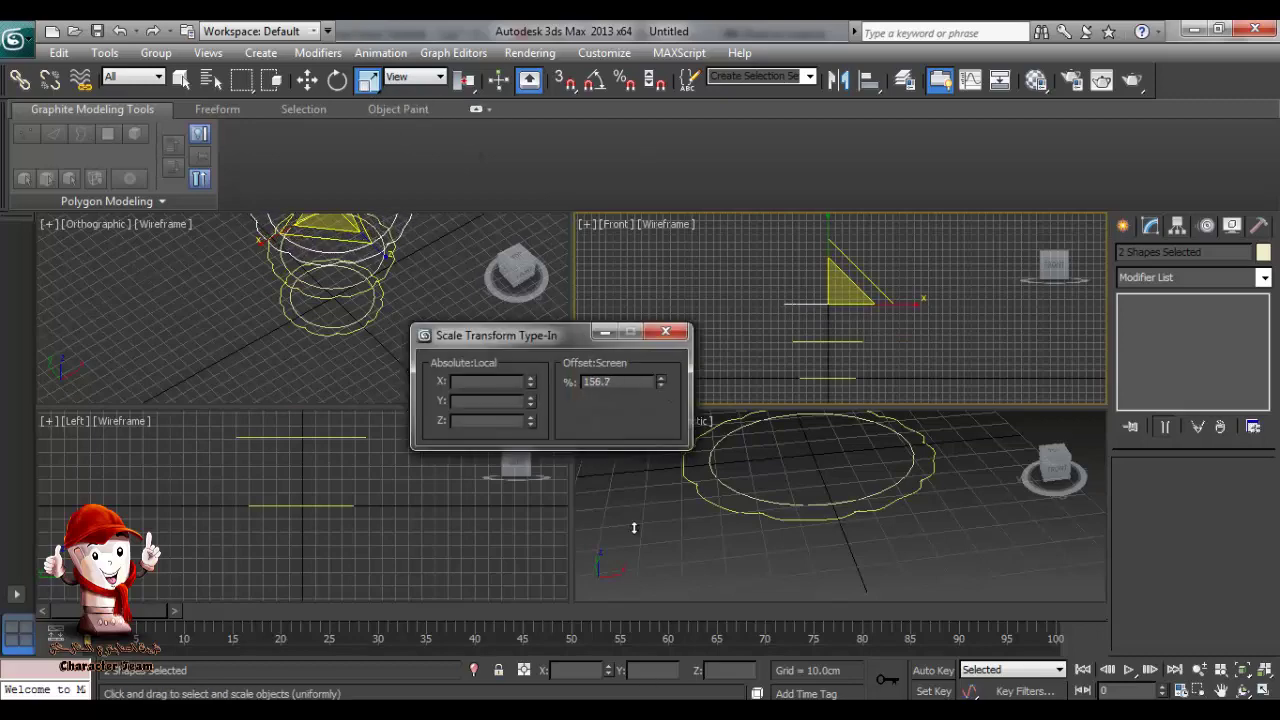
left_click(667, 331)
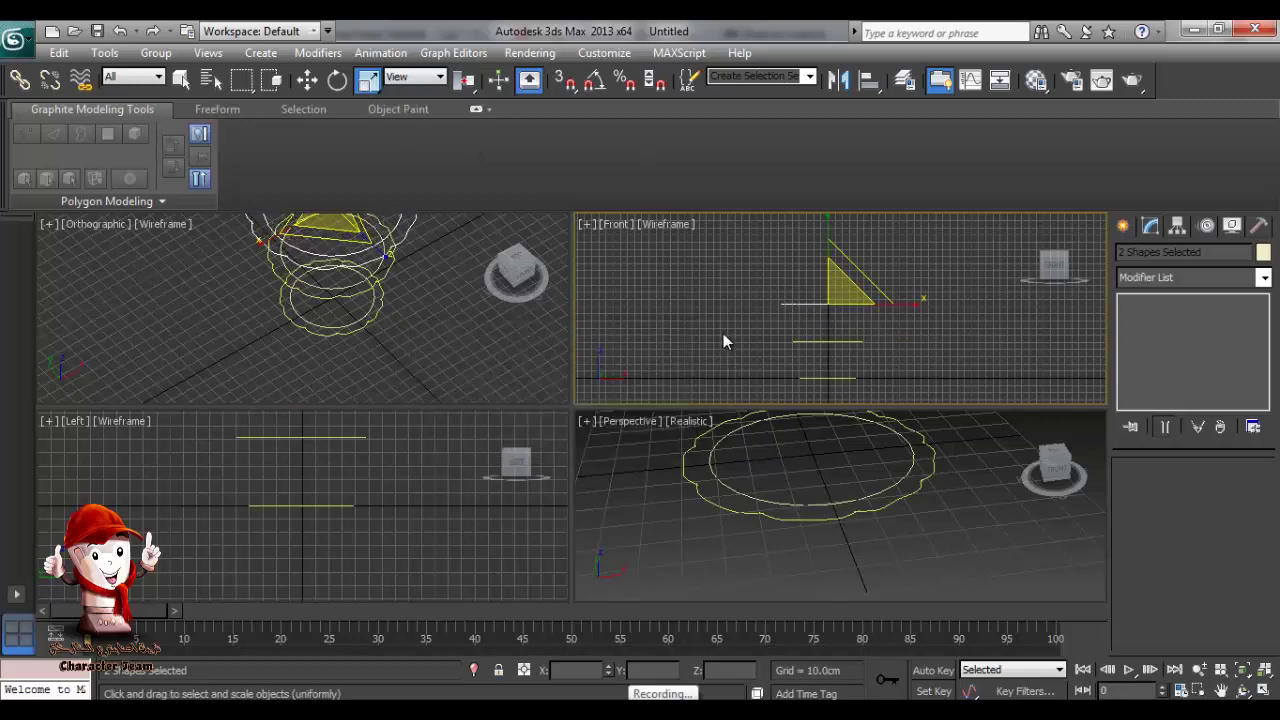
Attach the other lobed splines and the circles to the bottom lobed spline, making one editable spline.
middle_click_drag(820, 380, 832, 336, "alt")
scroll(832, 336, "up", 5)
middle_click_drag(770, 275, 844, 387)
left_click(796, 364)
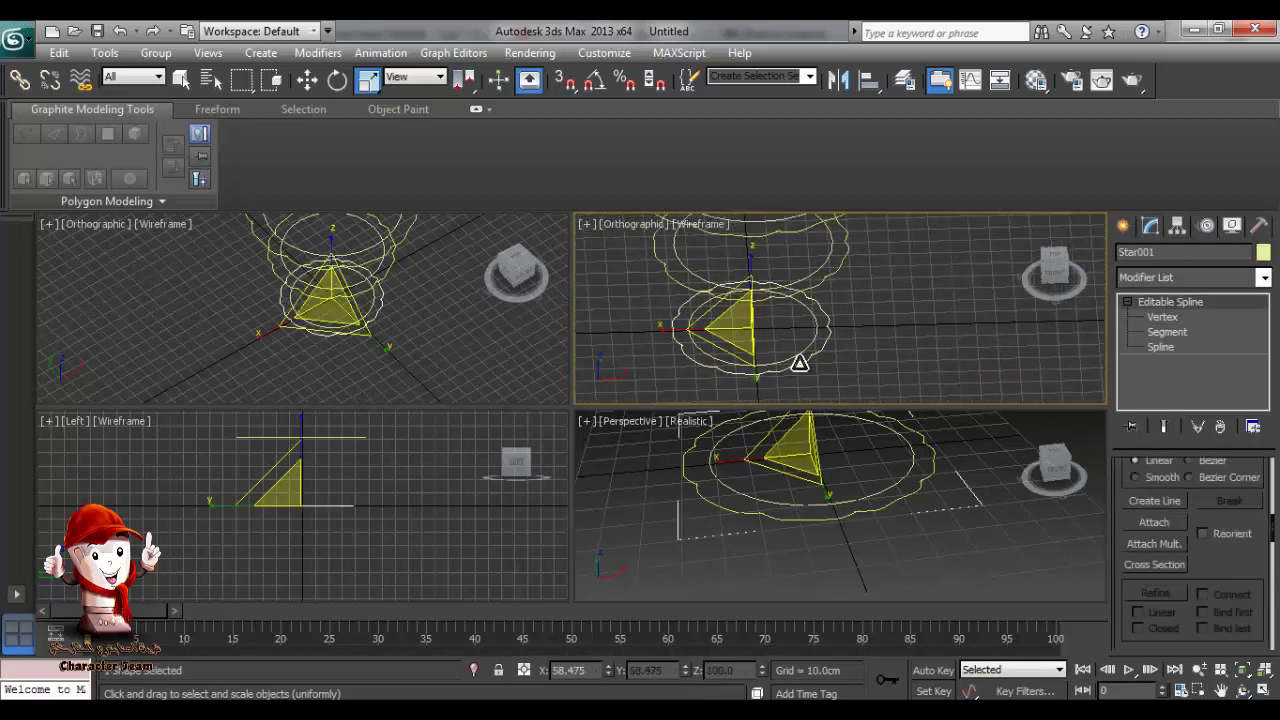
left_click(1163, 522)
middle_click_drag(789, 372, 874, 371, "alt")
left_click(848, 256)
key("w")
Connect the stacked outer lobed splines and the inner circles with Cross Section lines to form a double-walled cage.
left_click(1155, 565)
left_click(877, 270)
left_click(892, 318)
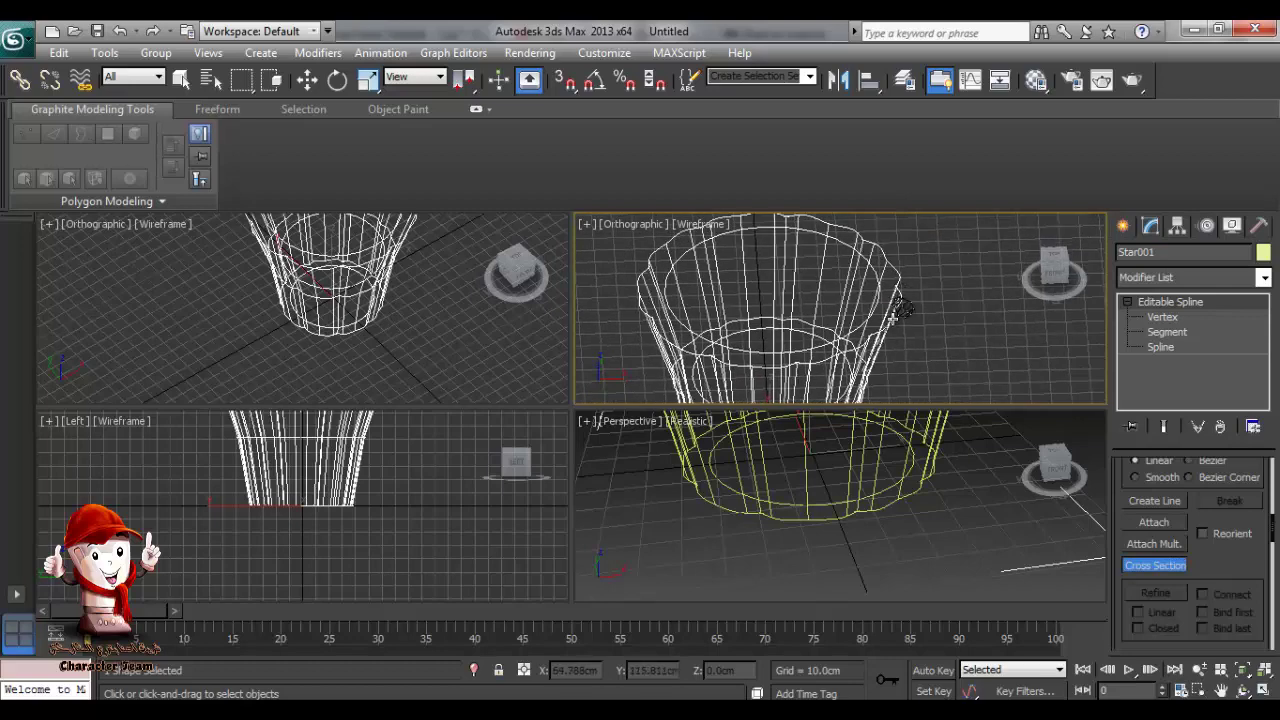
left_click(846, 334)
middle_click_drag(749, 336, 813, 330, "alt")
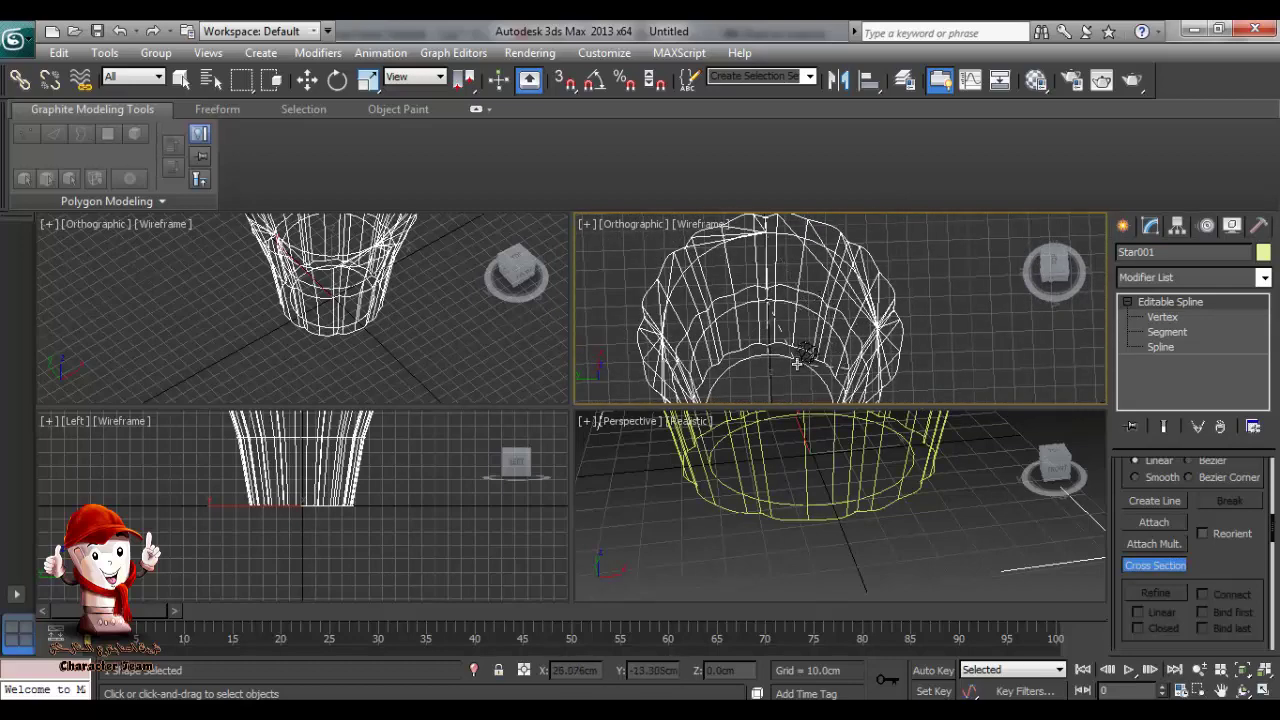
middle_click_drag(771, 380, 860, 280)
scroll(758, 323, "down", 6)
left_click(1153, 568)
Apply the Surface modifier to the double-walled spline cage.
left_click(1265, 279)
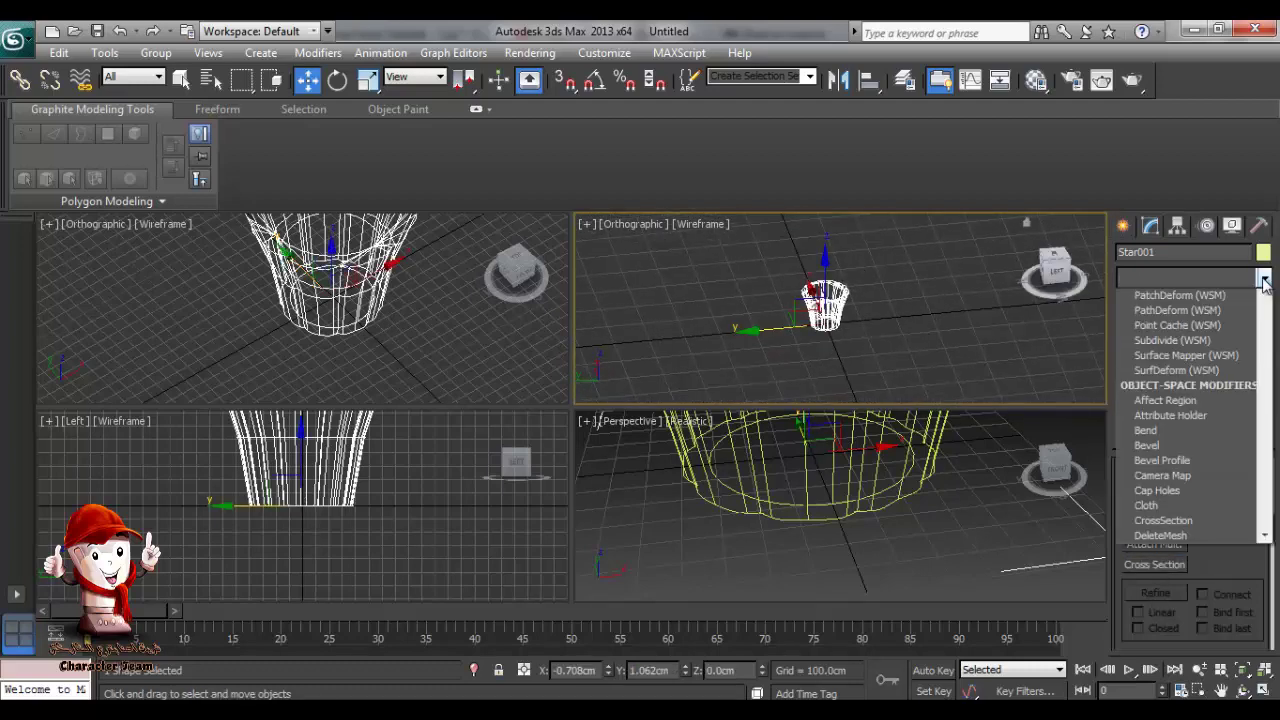
key("s")
key("s")
key("s")
key("s")
key("s")
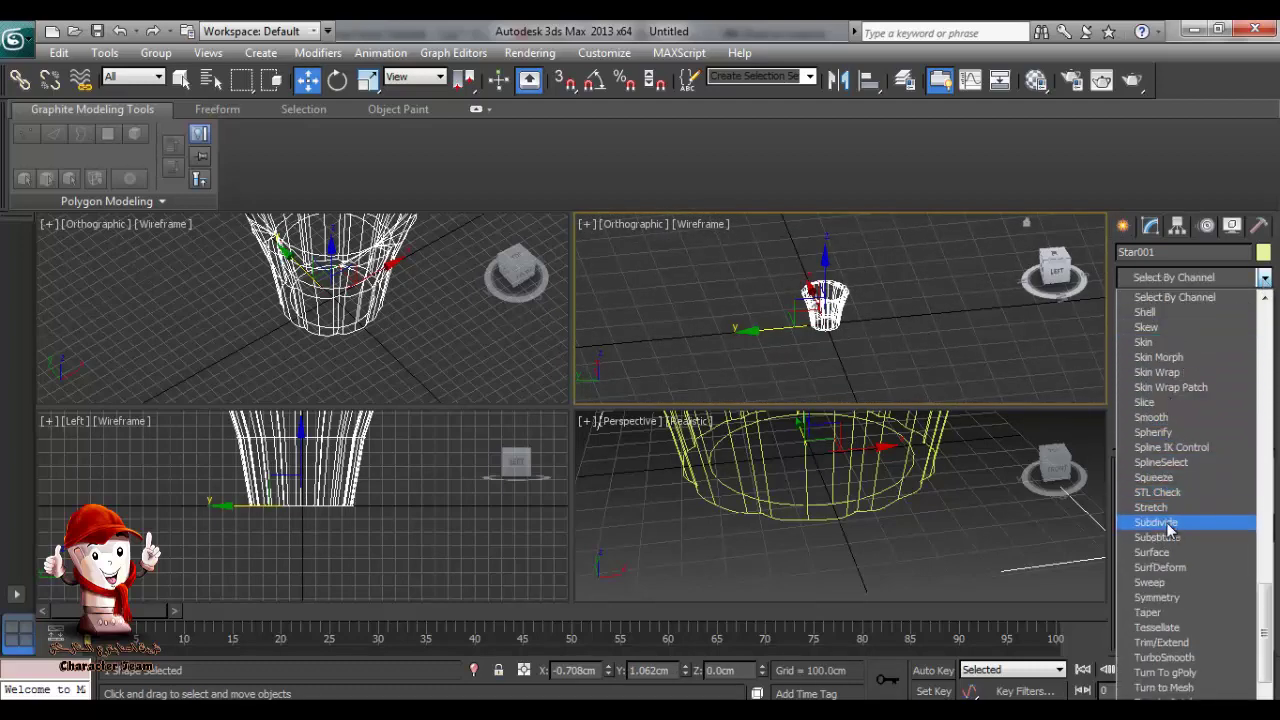
left_click(1163, 555)
Examine the surfaced pot's fluted wall and rim in perspective, and show the polygon and vertex statistics in the orthographic view.
middle_click_drag(922, 440, 924, 525)
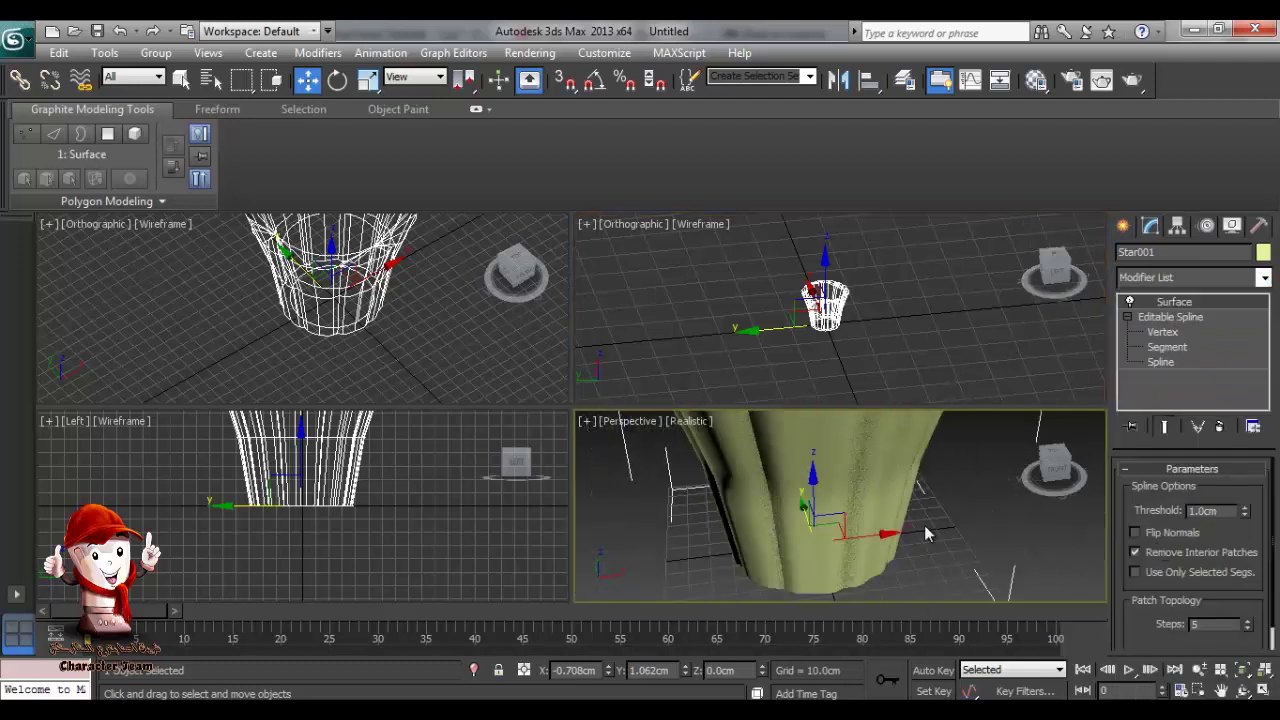
scroll(924, 525, "down", 6)
mouse_move(831, 535)
middle_mouse_down("alt")
mouse_move(891, 490)
mouse_move(874, 563)
middle_mouse_up("alt")
scroll(891, 490, "up", 6)
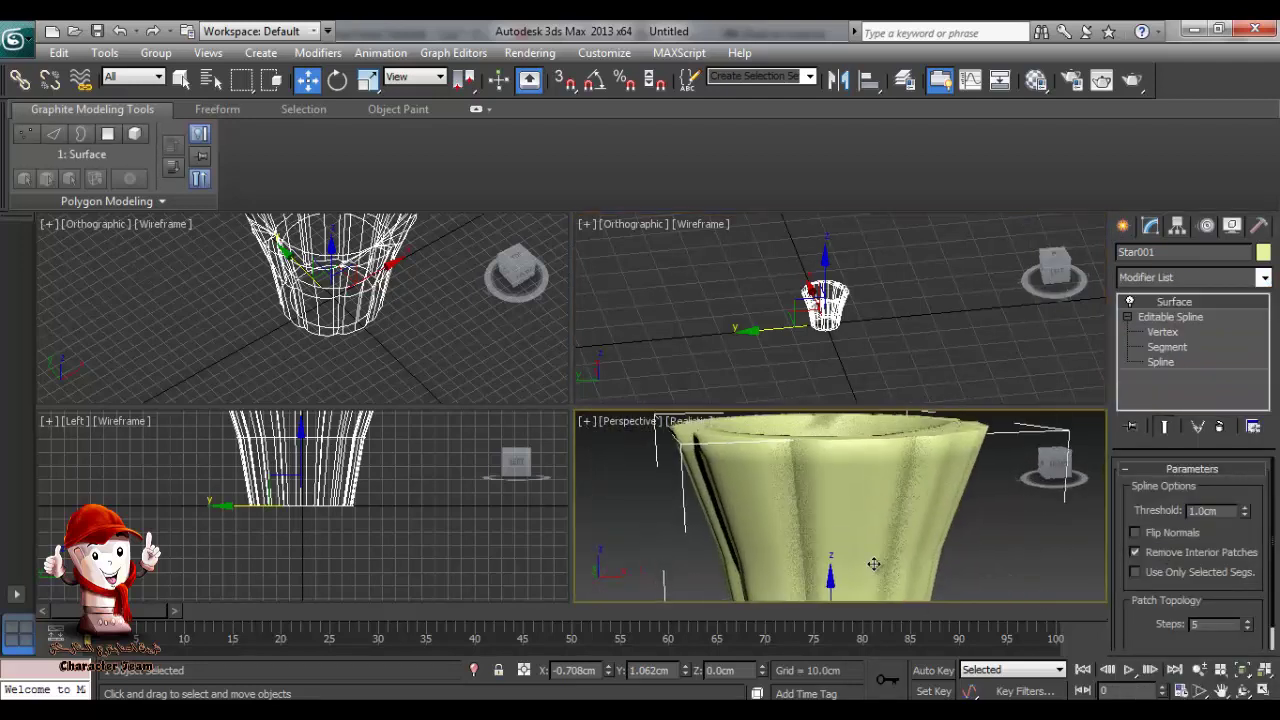
middle_click_drag(828, 491, 828, 524)
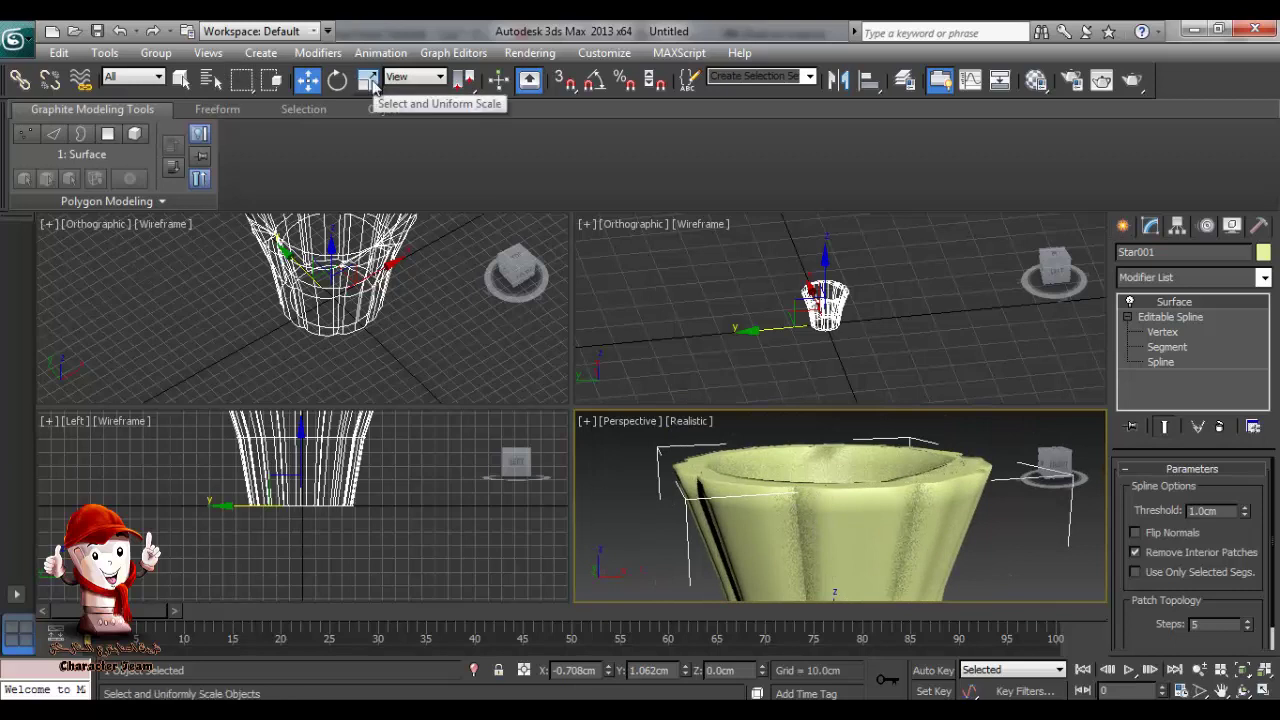
middle_click(252, 273)
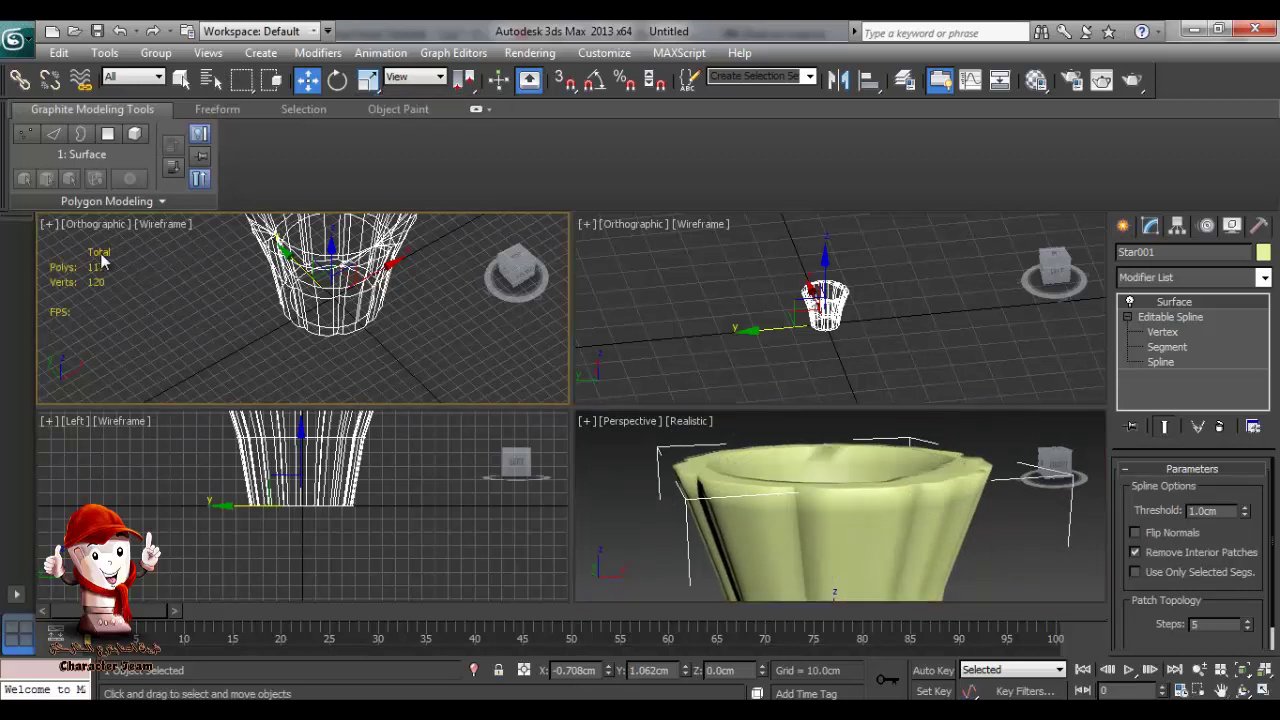
middle_click_drag(922, 469, 902, 440)
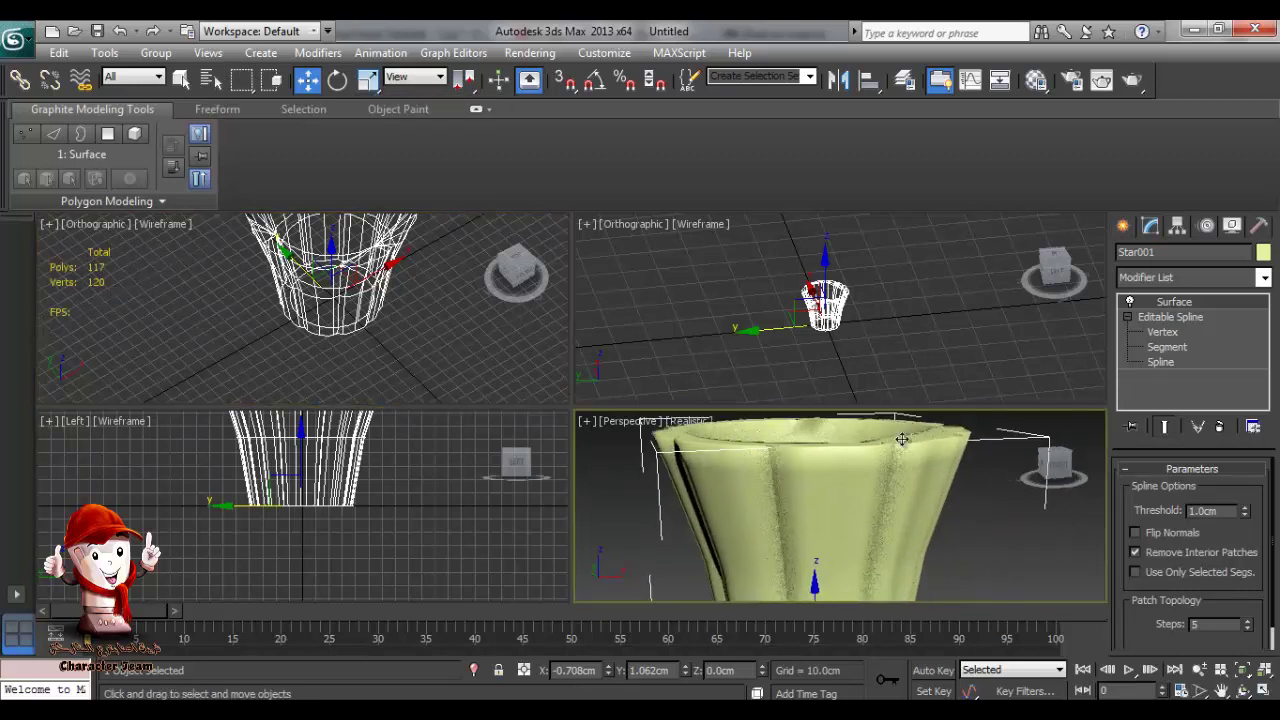
Open the editable spline beneath the Surface modifier for editing at vertex level.
left_click(1182, 322)
middle_click_drag(943, 527, 930, 575)
left_click_drag(1259, 485, 1237, 526)
left_click(1169, 535)
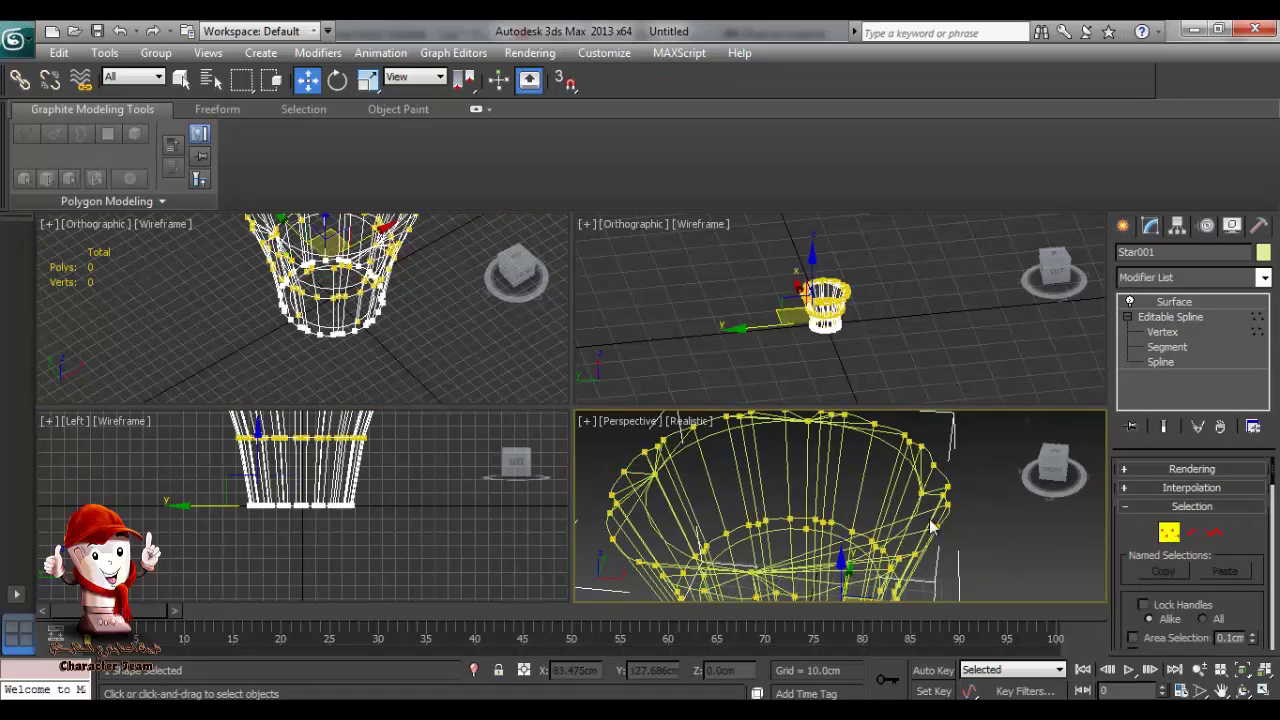
mouse_move(842, 567)
middle_mouse_down()
mouse_move(839, 510)
mouse_move(838, 568)
middle_mouse_up()
left_click(838, 567)
key("f")
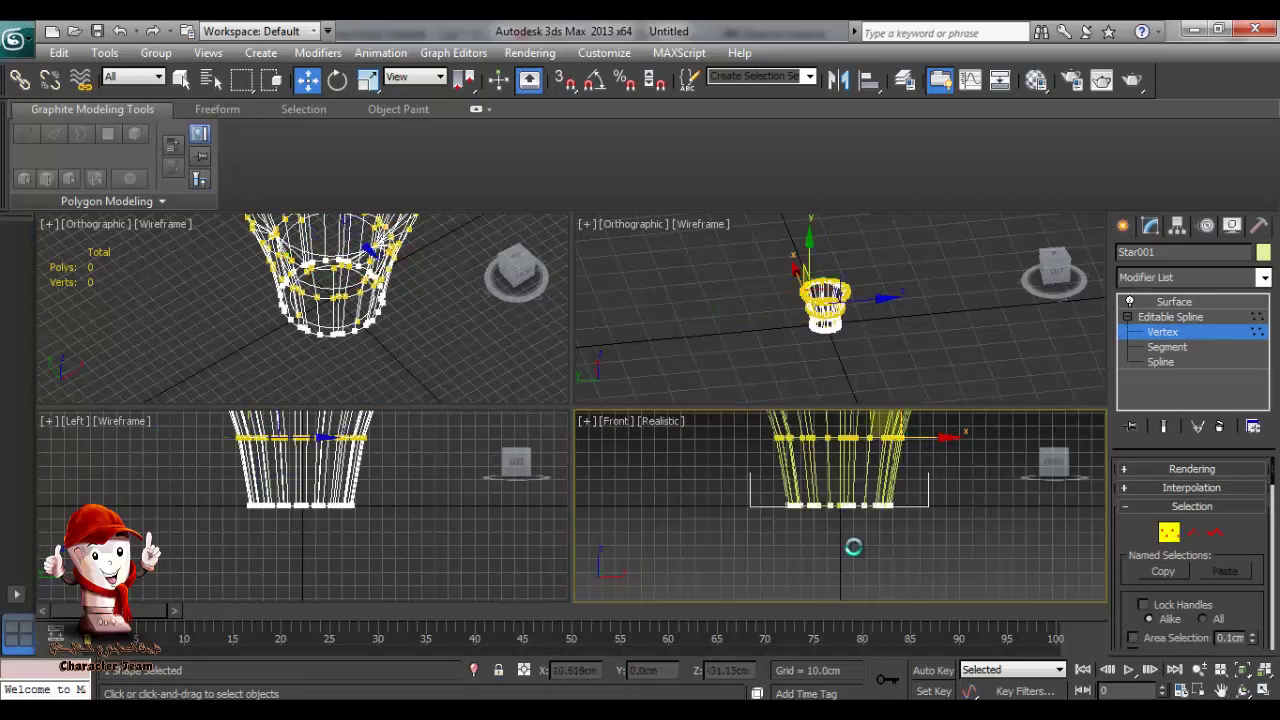
scroll(874, 551, "up", 3)
middle_click_drag(872, 422, 820, 491)
scroll(874, 551, "up", 2)
key("p")
middle_click_drag(814, 544, 819, 569, "alt")
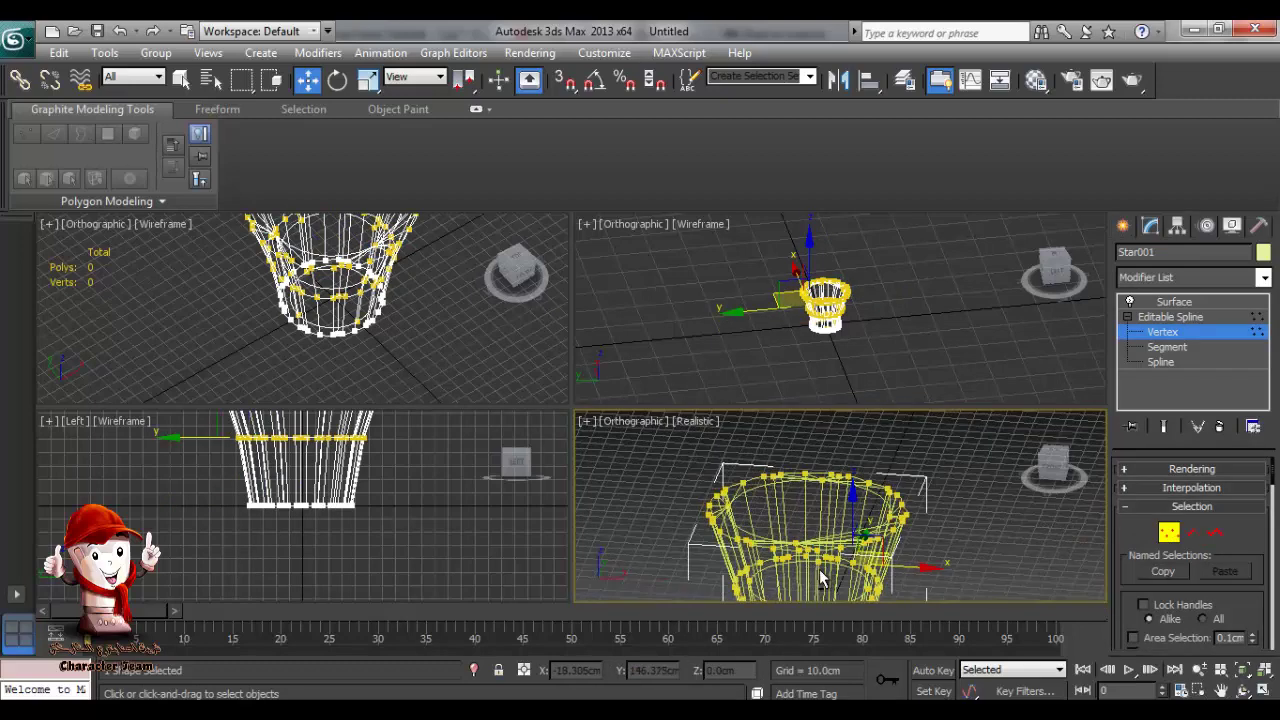
In the top view, select matching vertices on the rim and middle lobed splines around the upper and right-hand lobes.
key("t")
key("z")
scroll(862, 530, "down", 5)
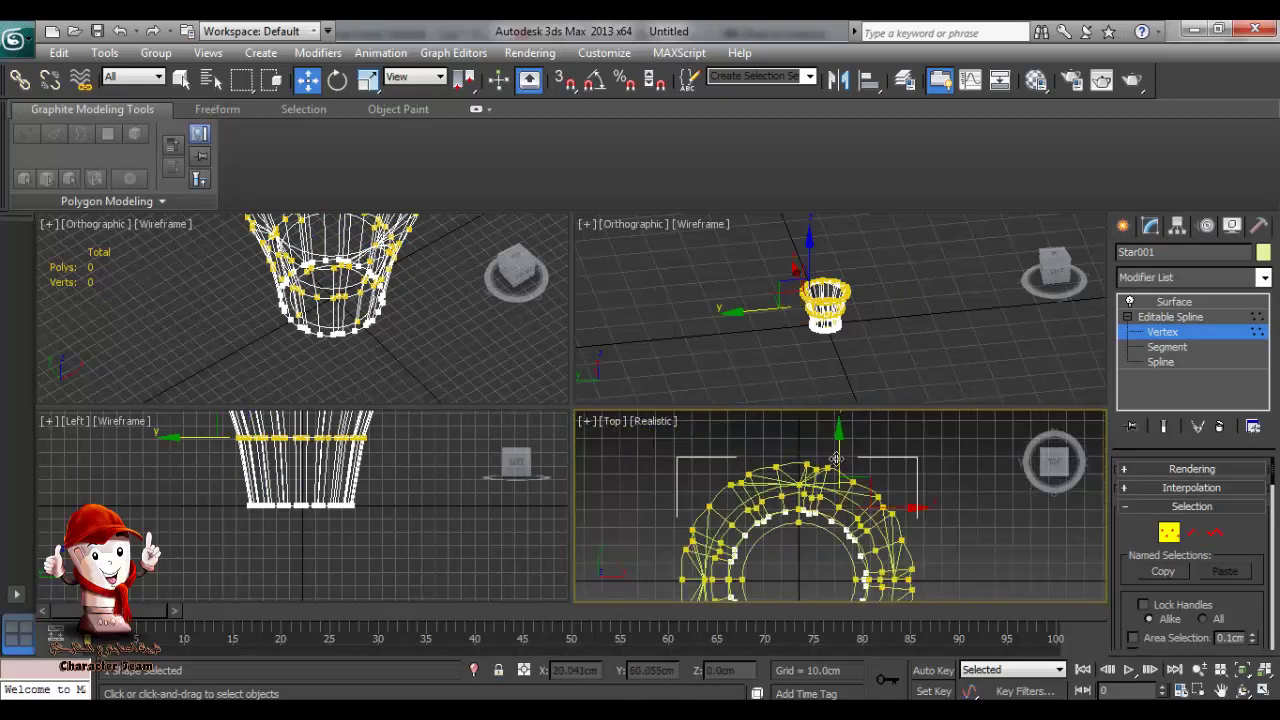
middle_click_drag(847, 468, 792, 441)
scroll(845, 458, "up", 5)
left_click(804, 446)
left_click(790, 500)
scroll(830, 515, "down", 2)
left_click(876, 441)
left_click(833, 478)
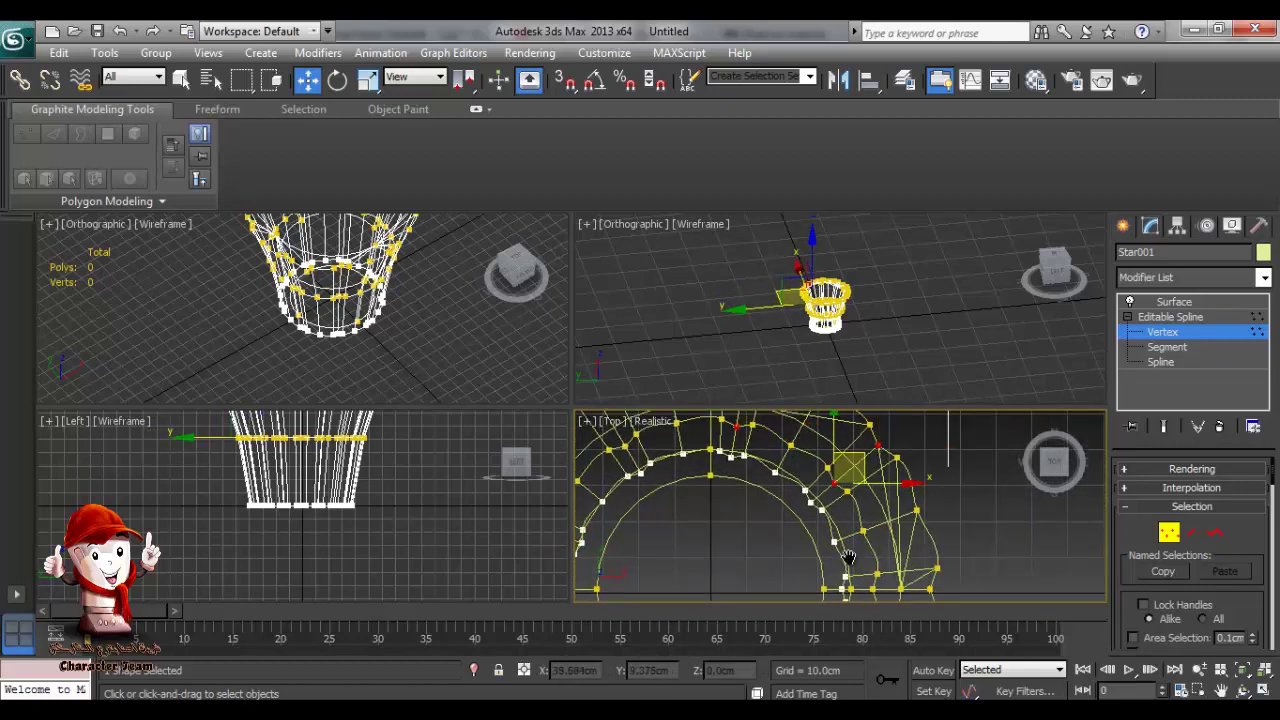
middle_click_drag(842, 548, 812, 443)
left_click(843, 479)
middle_click_drag(852, 584, 876, 441)
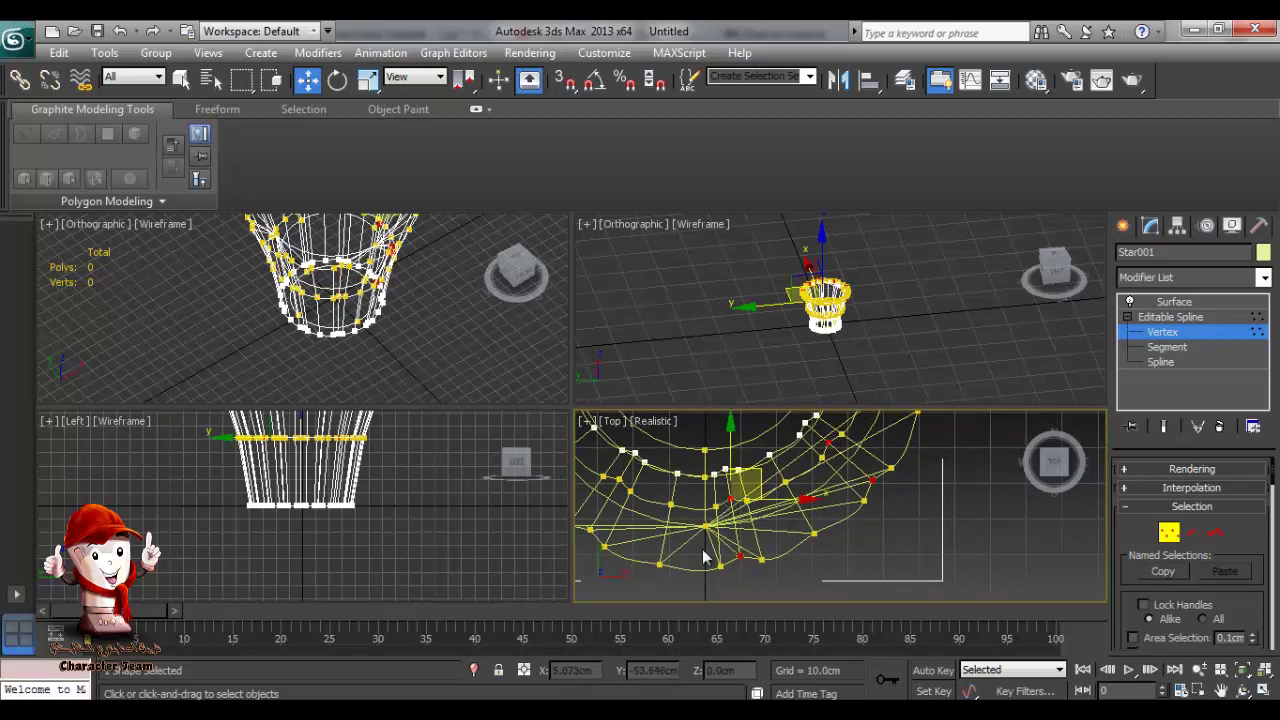
Add the matching rim and middle spline vertices on the remaining lower and left-hand lobes to the selection.
middle_click_drag(703, 550, 860, 578)
left_click(747, 557, "ctrl")
left_click(776, 507, "ctrl")
middle_click_drag(726, 512, 796, 600)
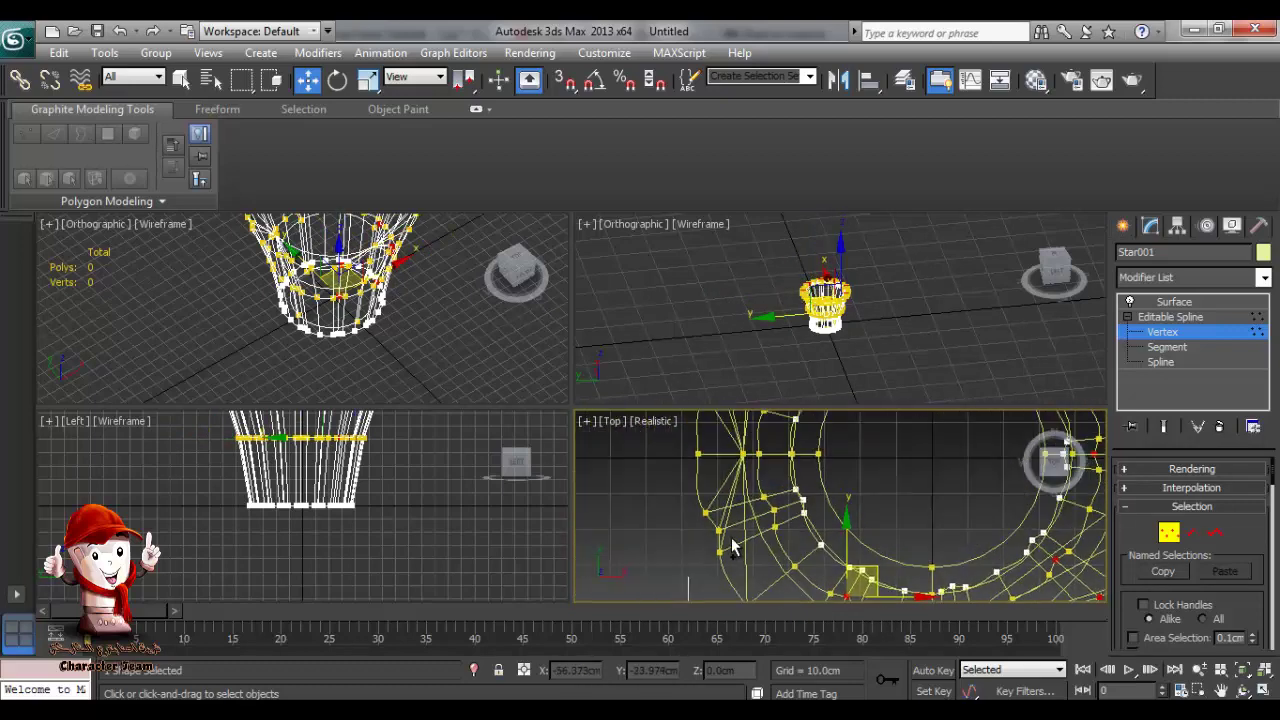
left_click(719, 531, "ctrl")
left_click(774, 511, "ctrl")
middle_click_drag(741, 522, 736, 609)
left_click(714, 467, "ctrl")
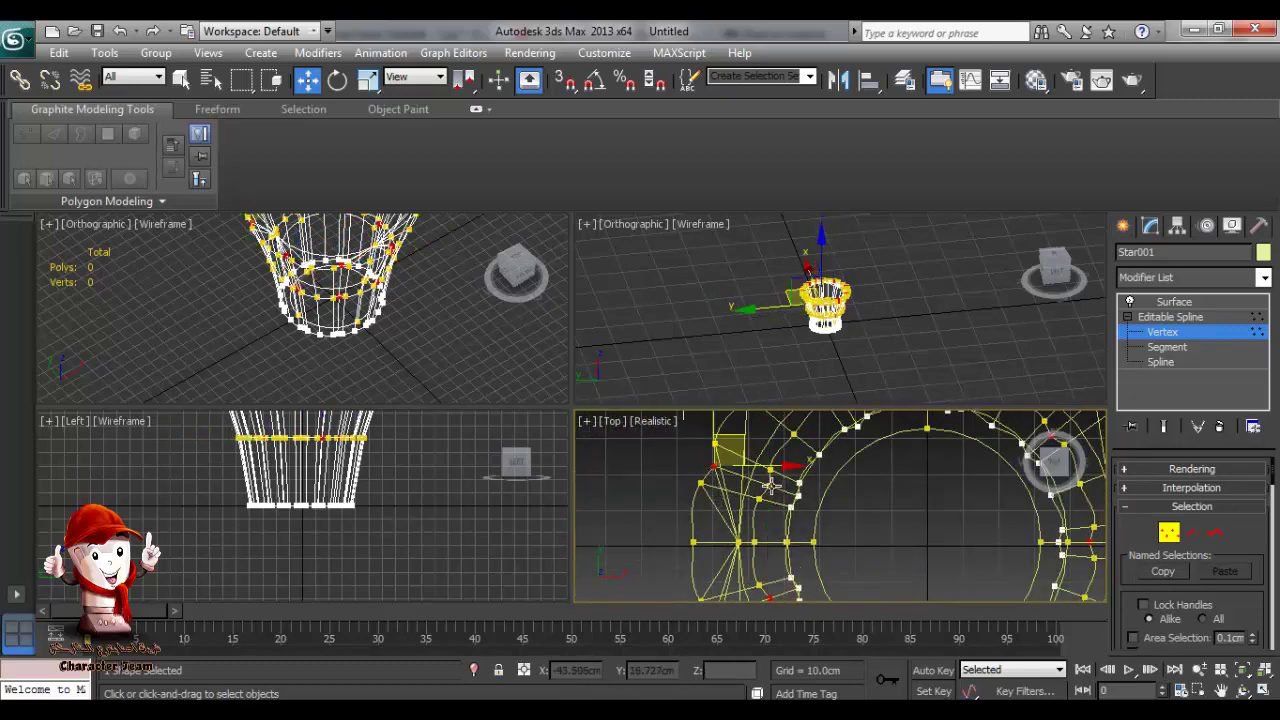
left_click(770, 471, "ctrl")
middle_click_drag(872, 464, 843, 581)
left_click(829, 524, "ctrl")
left_click(785, 458, "ctrl")
scroll(842, 570, "down", 5)
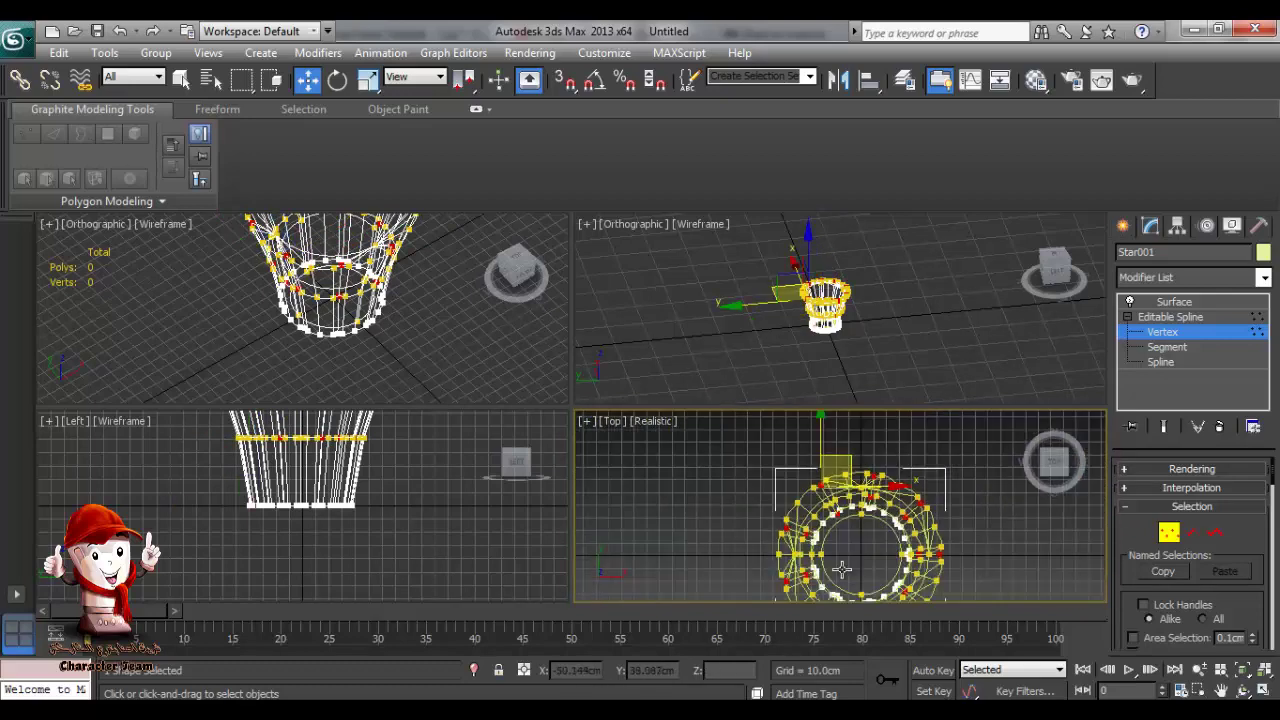
In the front view, move the selected lobe vertices straight down by about 7 cm.
scroll(842, 569, "down", 5)
middle_click_drag(853, 380, 838, 338, "alt")
scroll(869, 351, "up", 2)
scroll(866, 345, "up", 7)
middle_click_drag(736, 266, 750, 312)
key("f")
key("z")
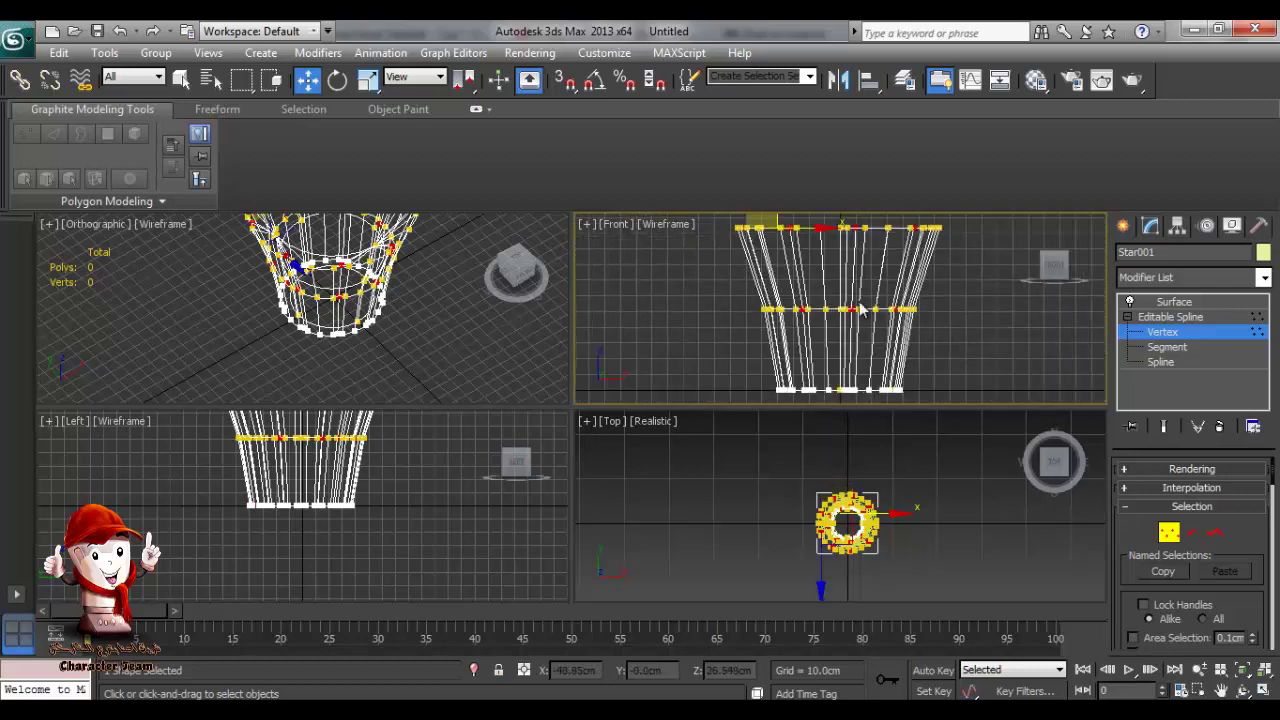
middle_click_drag(862, 310, 837, 364)
left_click(828, 364)
left_click_drag(826, 304, 826, 311)
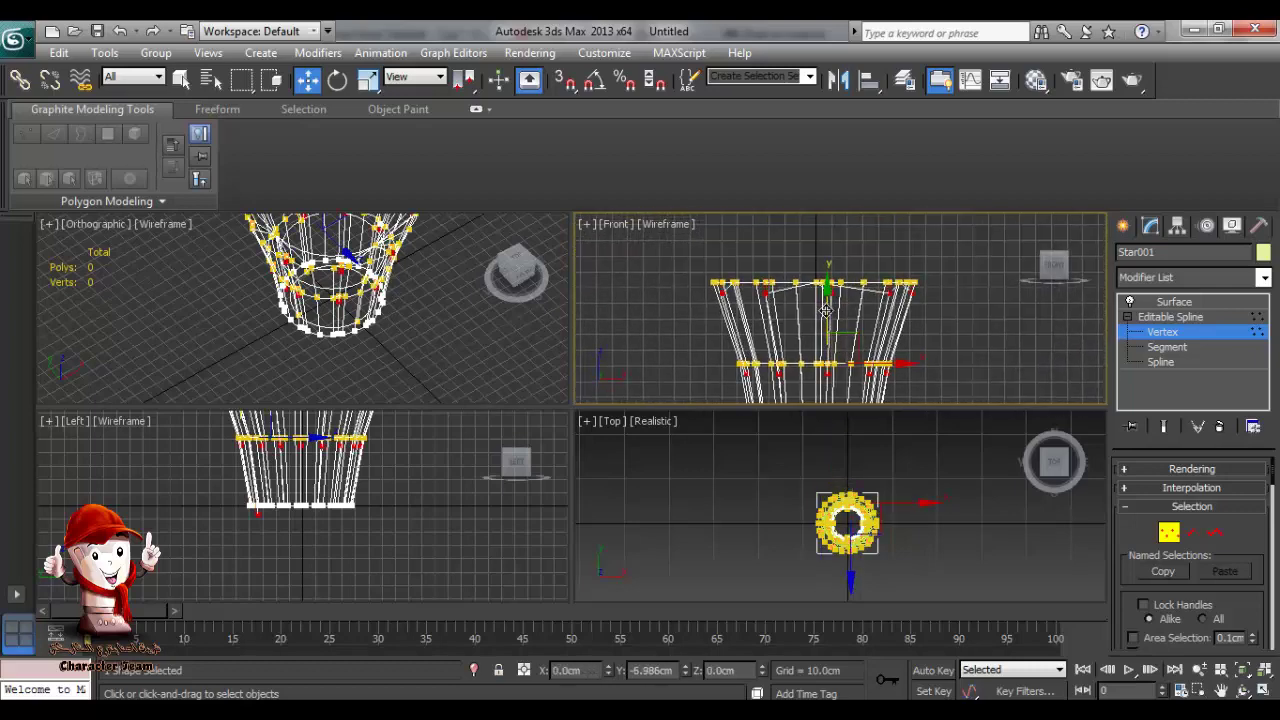
Return to the Surface modifier, examine the reshaped pot's rim and wall, and deselect the pot.
left_click(1172, 302)
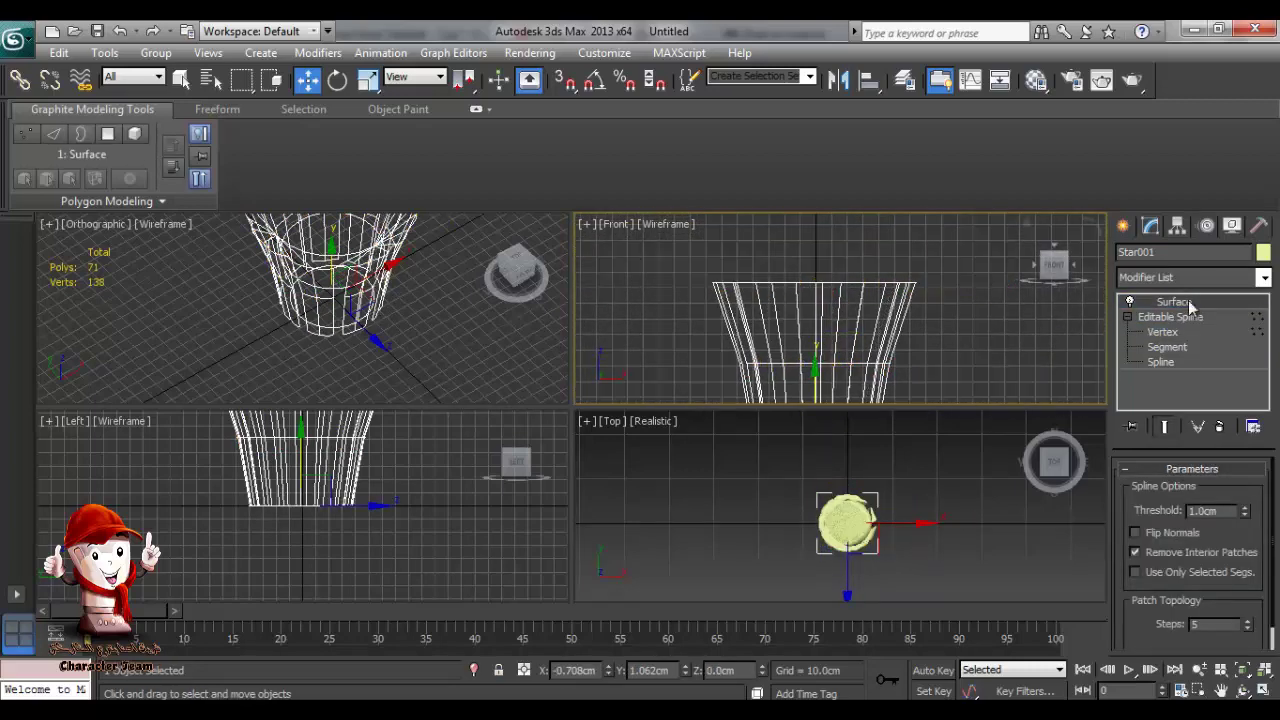
middle_click_drag(910, 537, 877, 474, "alt")
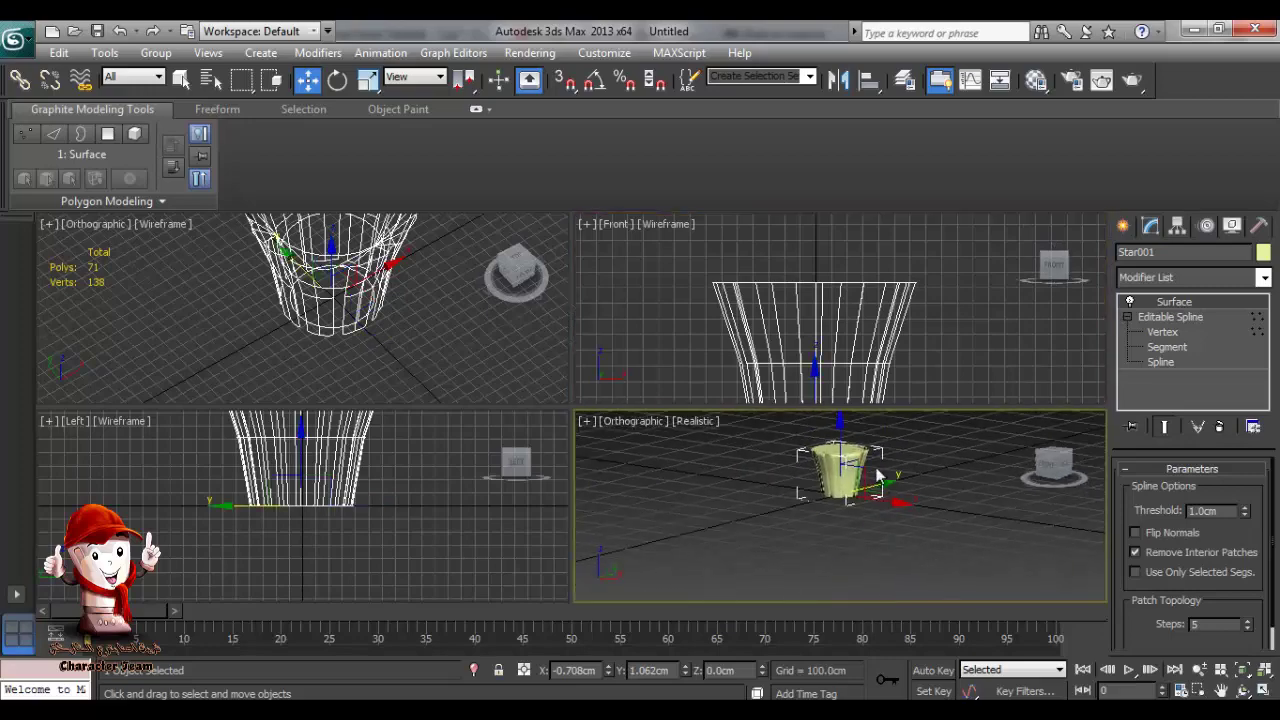
scroll(877, 474, "up", 5)
middle_click_drag(868, 527, 868, 620)
scroll(869, 574, "up", 4)
middle_click_drag(869, 574, 979, 476)
scroll(874, 471, "down", 5)
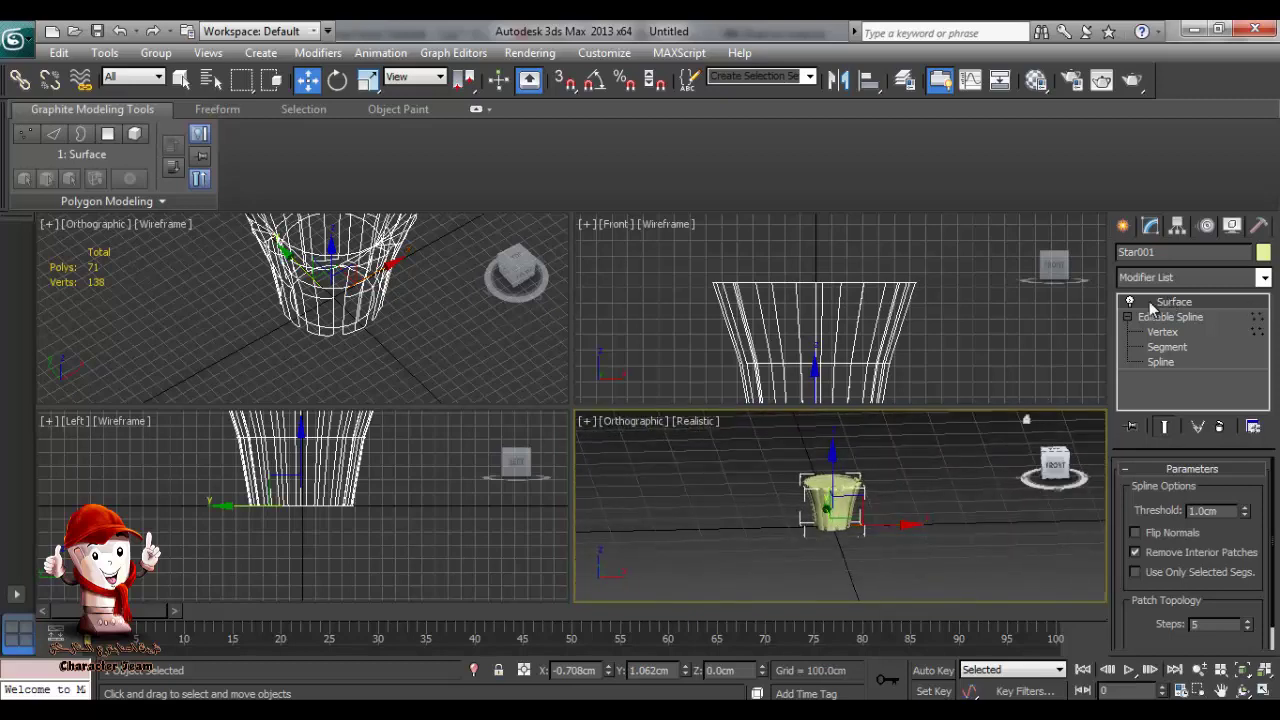
left_click(638, 594)
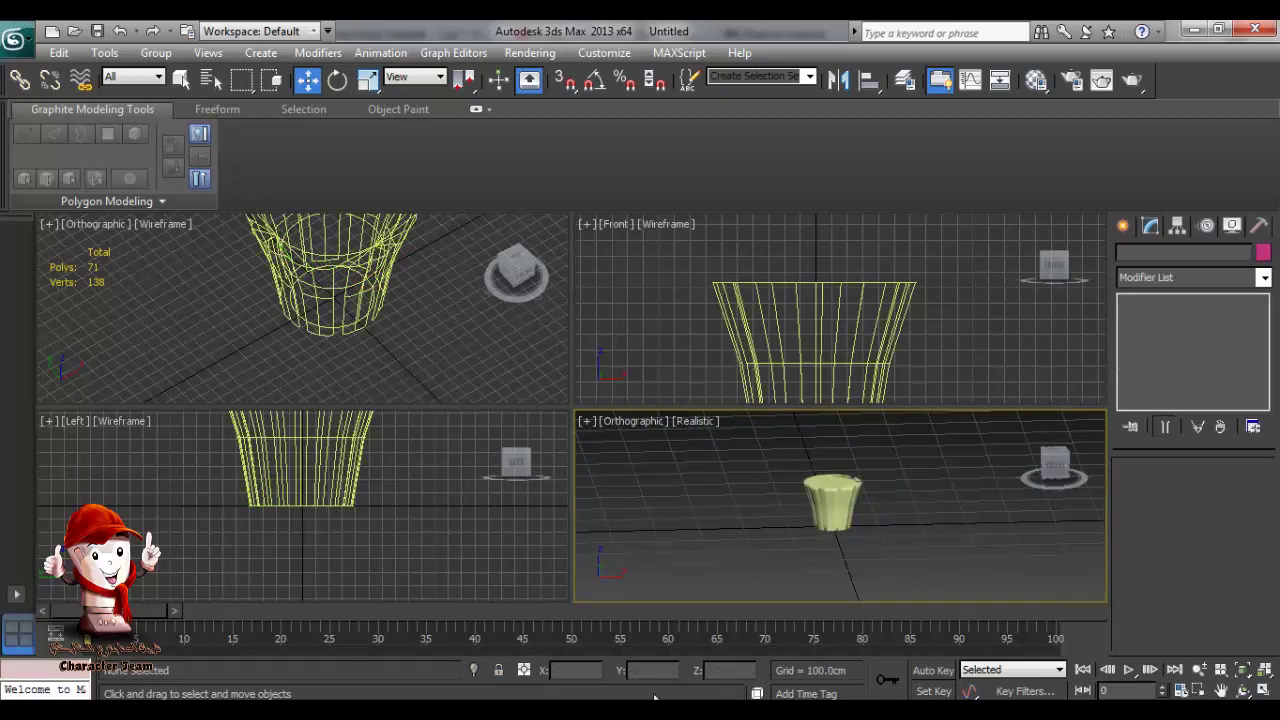